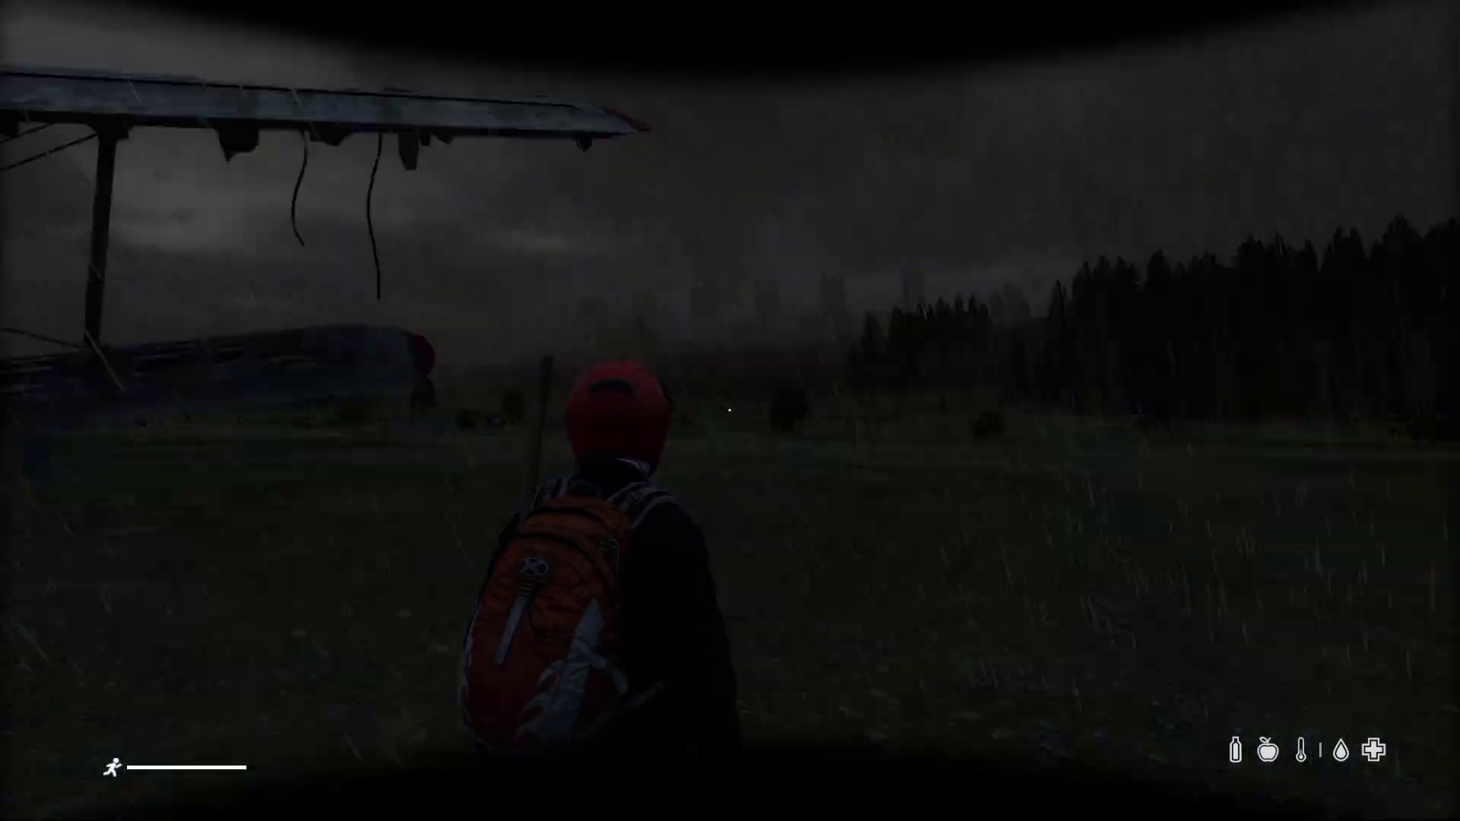
- Move the character into the wrecked plane's cabin and crouch inside it
{"action": "key", "text": "c"}
{"action": "key", "text": "w"}
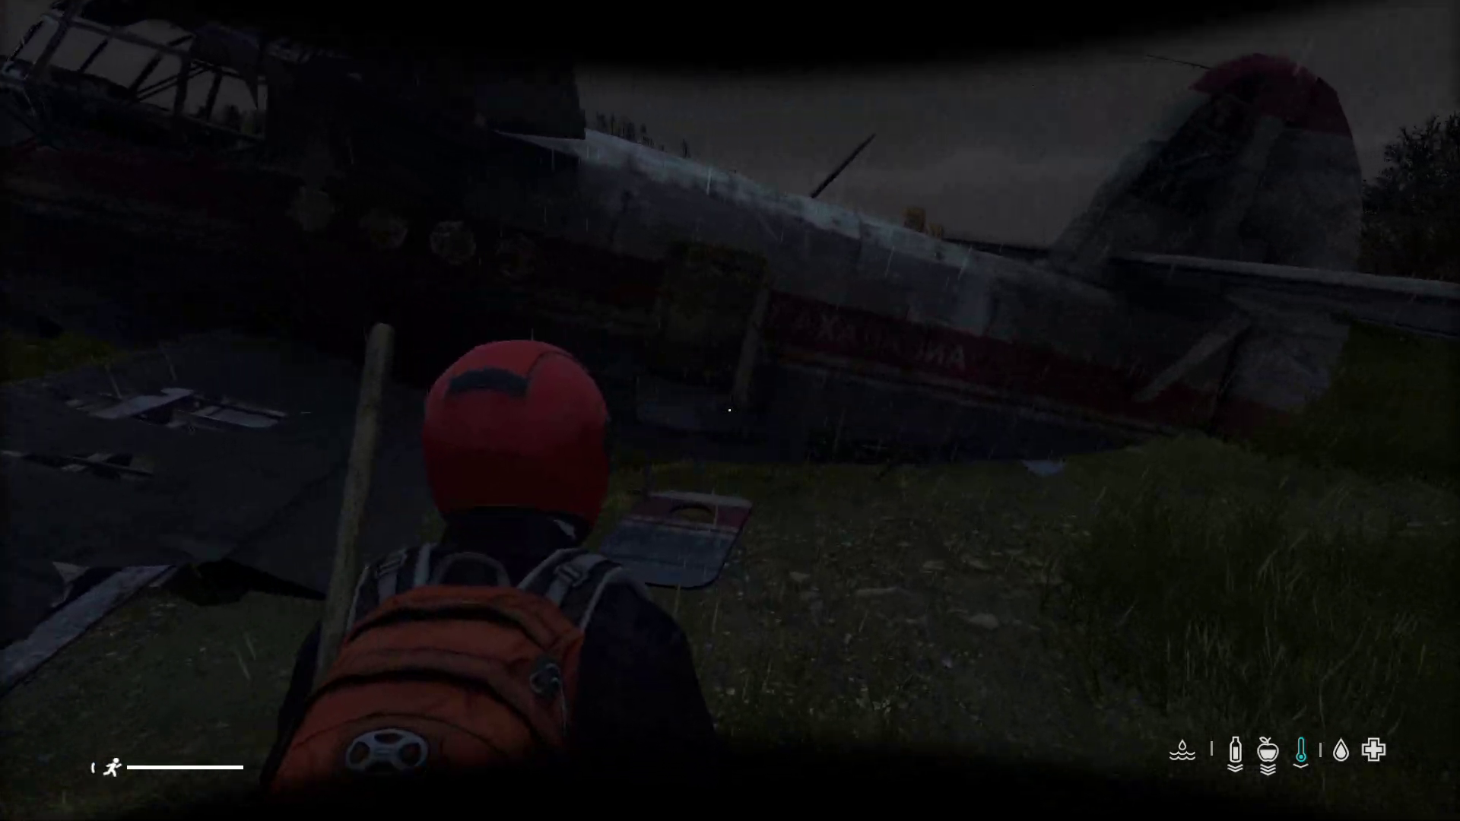
{"action": "key", "text": "c"}
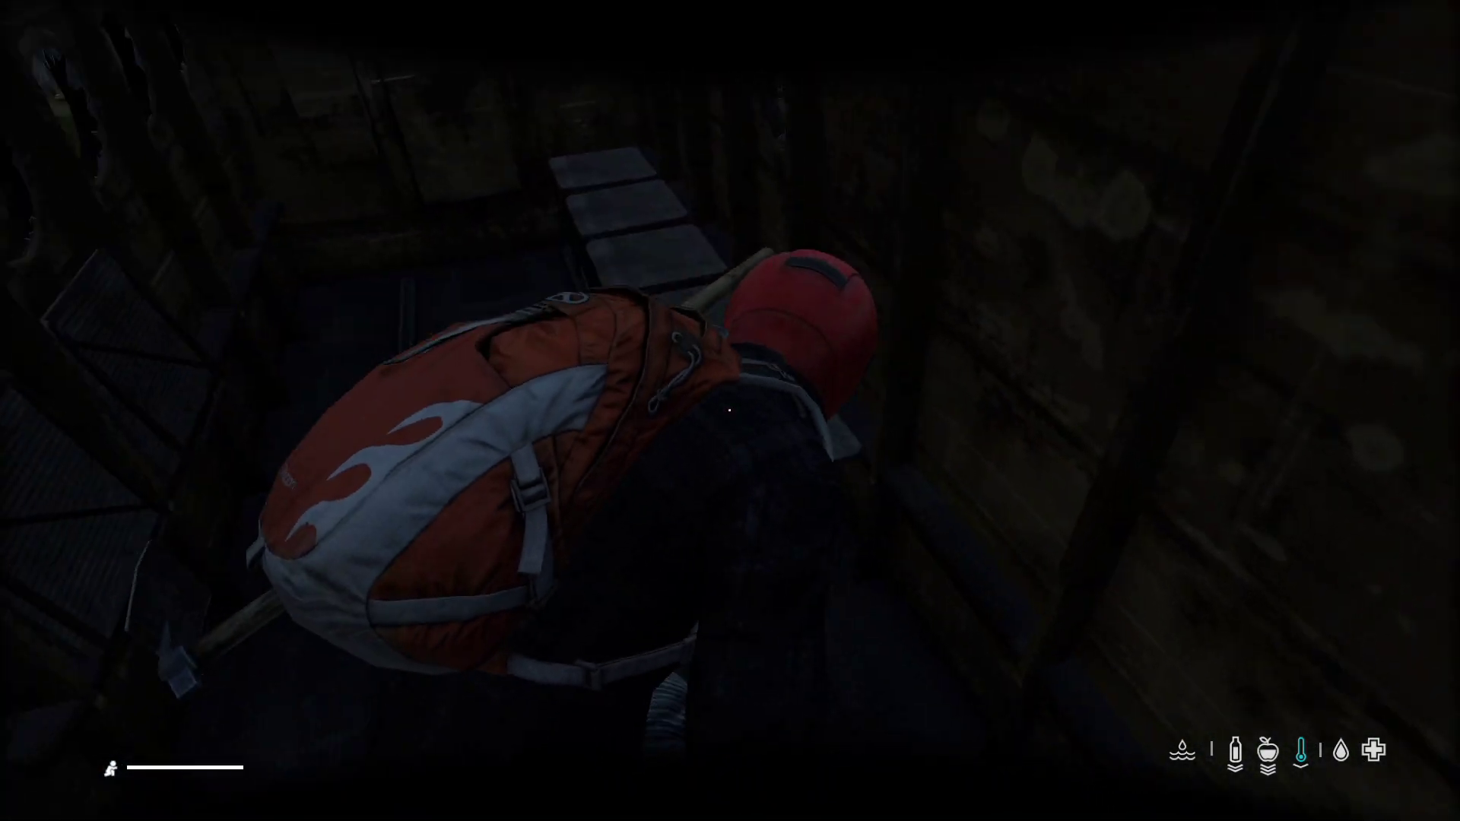
- Log out of the server from inside the plane's cabin, confirming the exit
{"action": "key", "text": "Escape"}
{"action": "key", "text": "Up"}
{"action": "key", "text": "Up"}
{"action": "key", "text": "Up"}
{"action": "key", "text": "Up"}
{"action": "key", "text": "Up"}
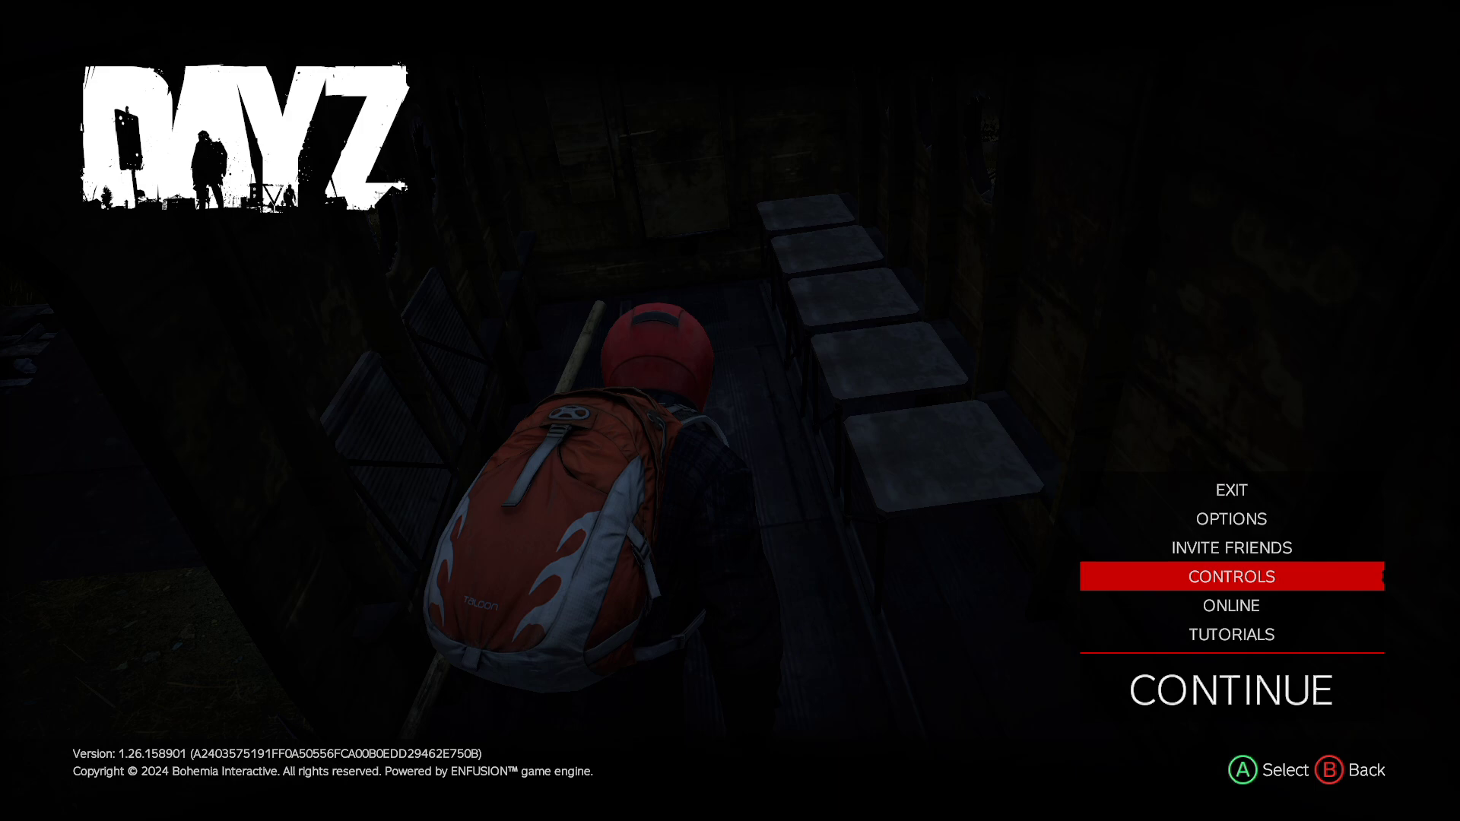
{"action": "key", "text": "Return"}
{"action": "key", "text": "Return"}
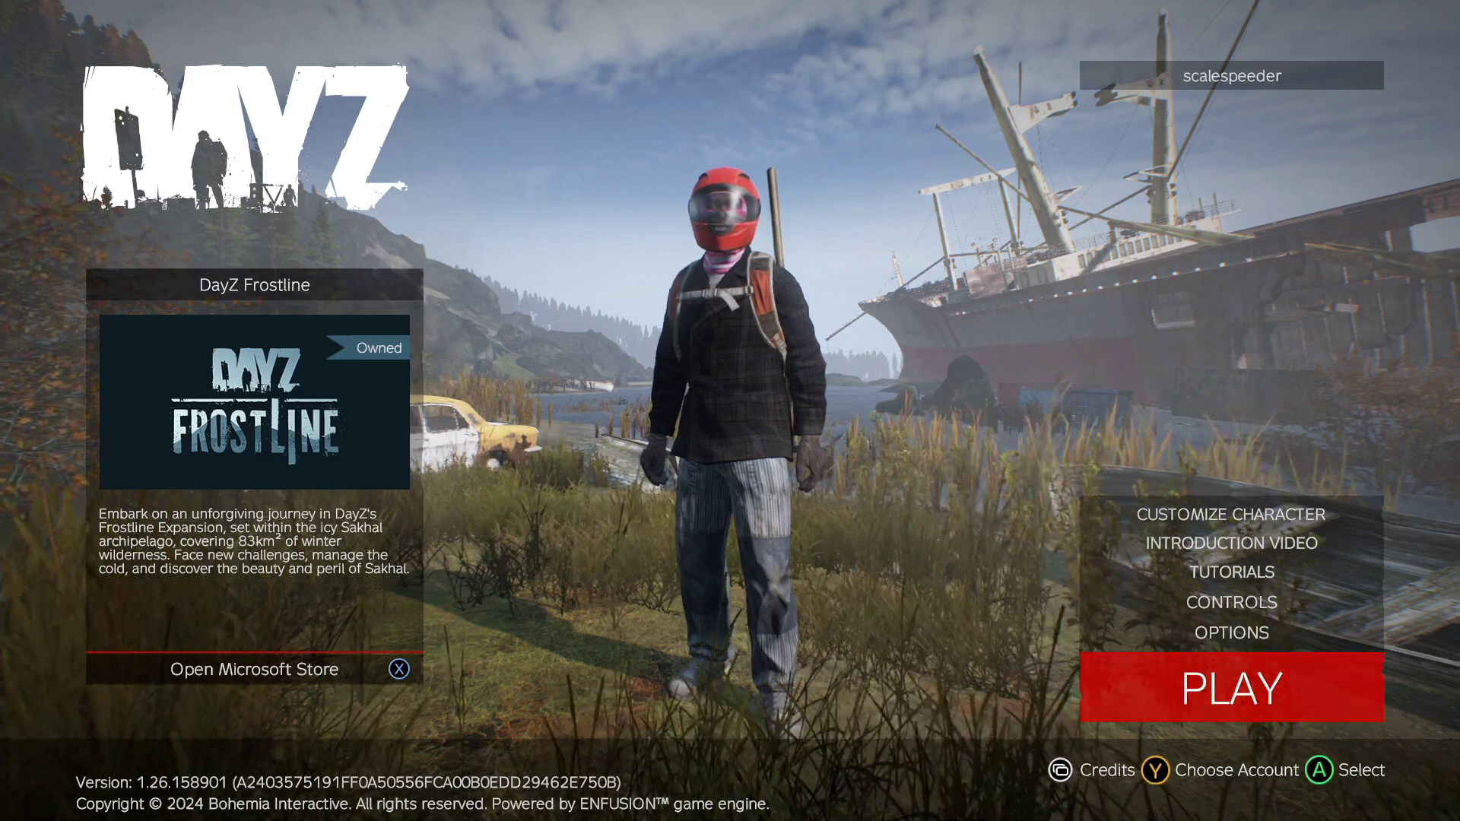
- Rejoin the server, acknowledge the dangerous-area warning, and walk around the plane at the arrival airfield
{"action": "key", "text": "Return"}
{"action": "key", "text": "Return"}
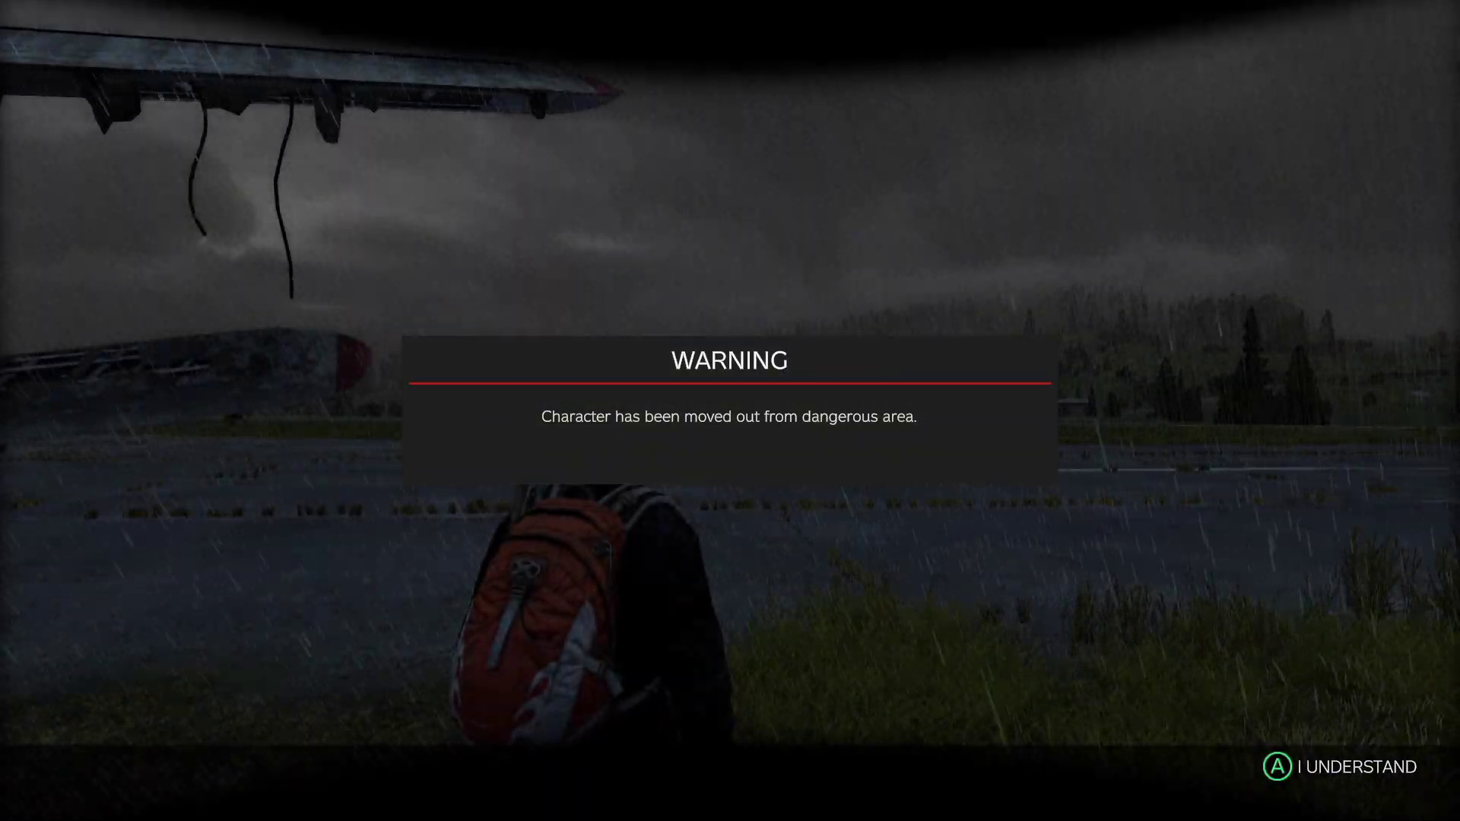
{"action": "key", "text": "Return"}
{"action": "key", "text": "w"}
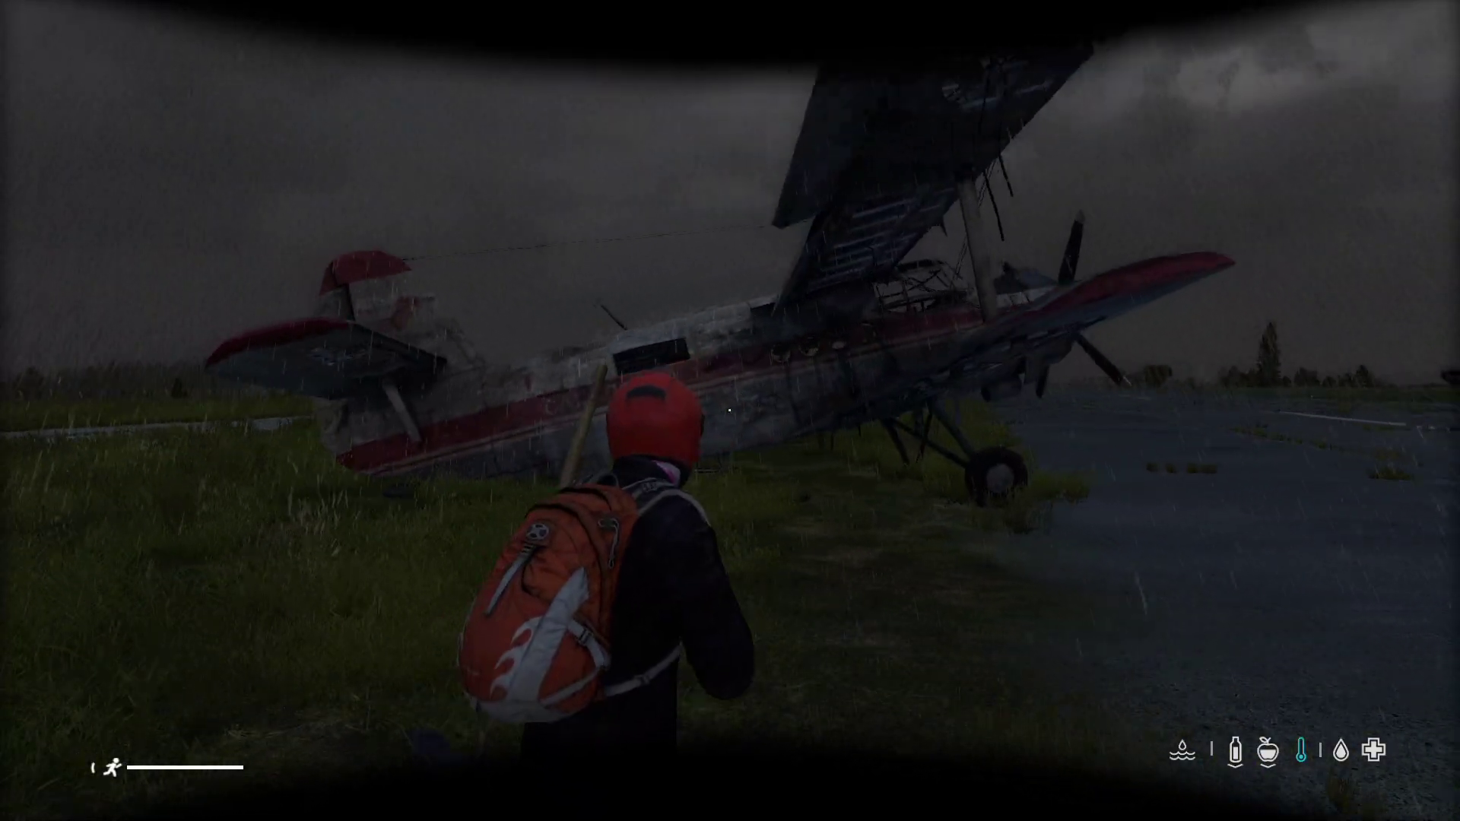
{"action": "key", "text": "w"}
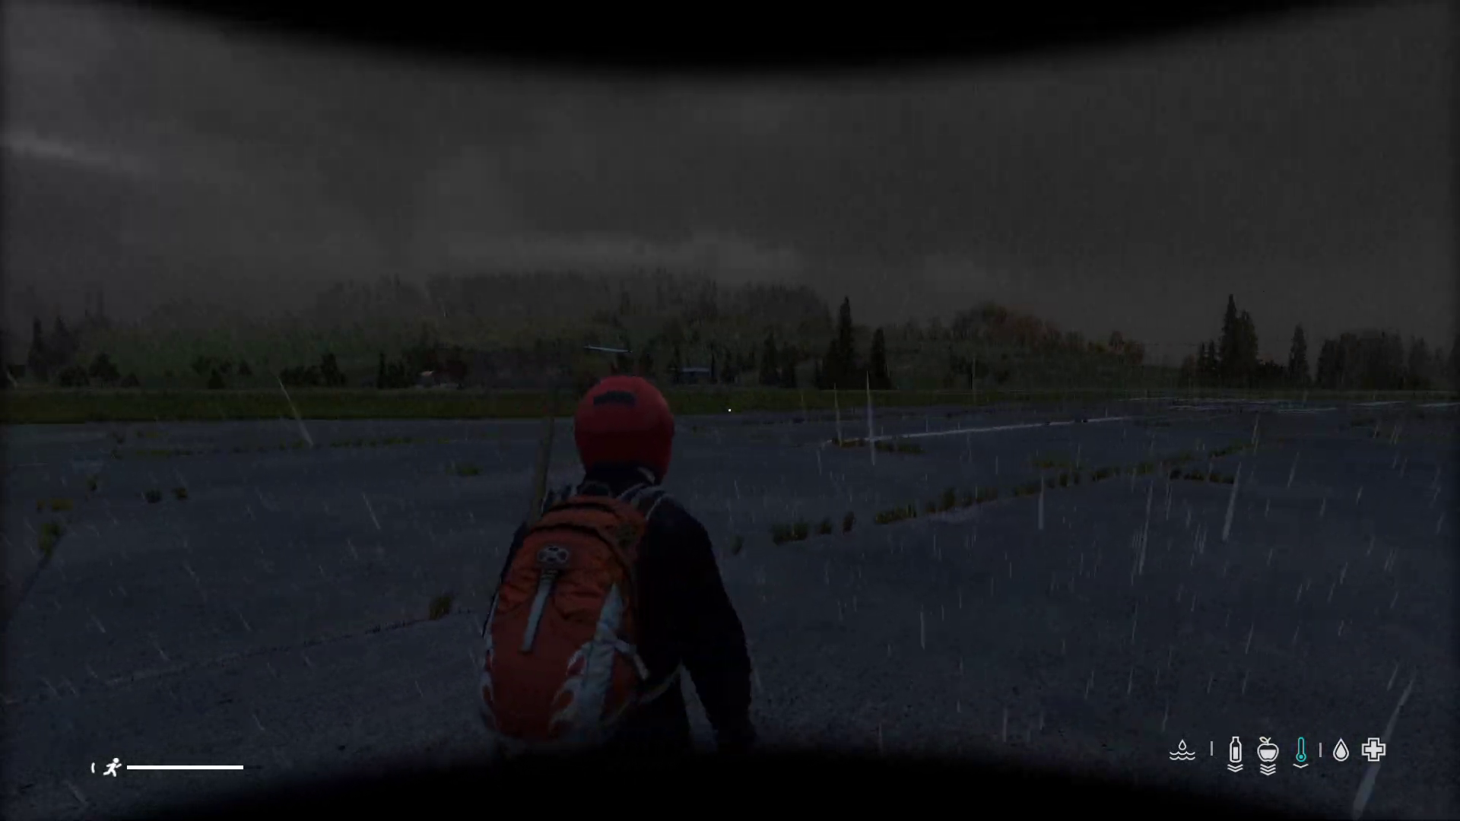
- Exit the game session while standing on the runway in front of the plane
{"action": "key", "text": "Escape"}
{"action": "key", "text": "Up"}
{"action": "key", "text": "Up"}
{"action": "key", "text": "Up"}
{"action": "key", "text": "Up"}
{"action": "key", "text": "Up"}
{"action": "key", "text": "Up"}
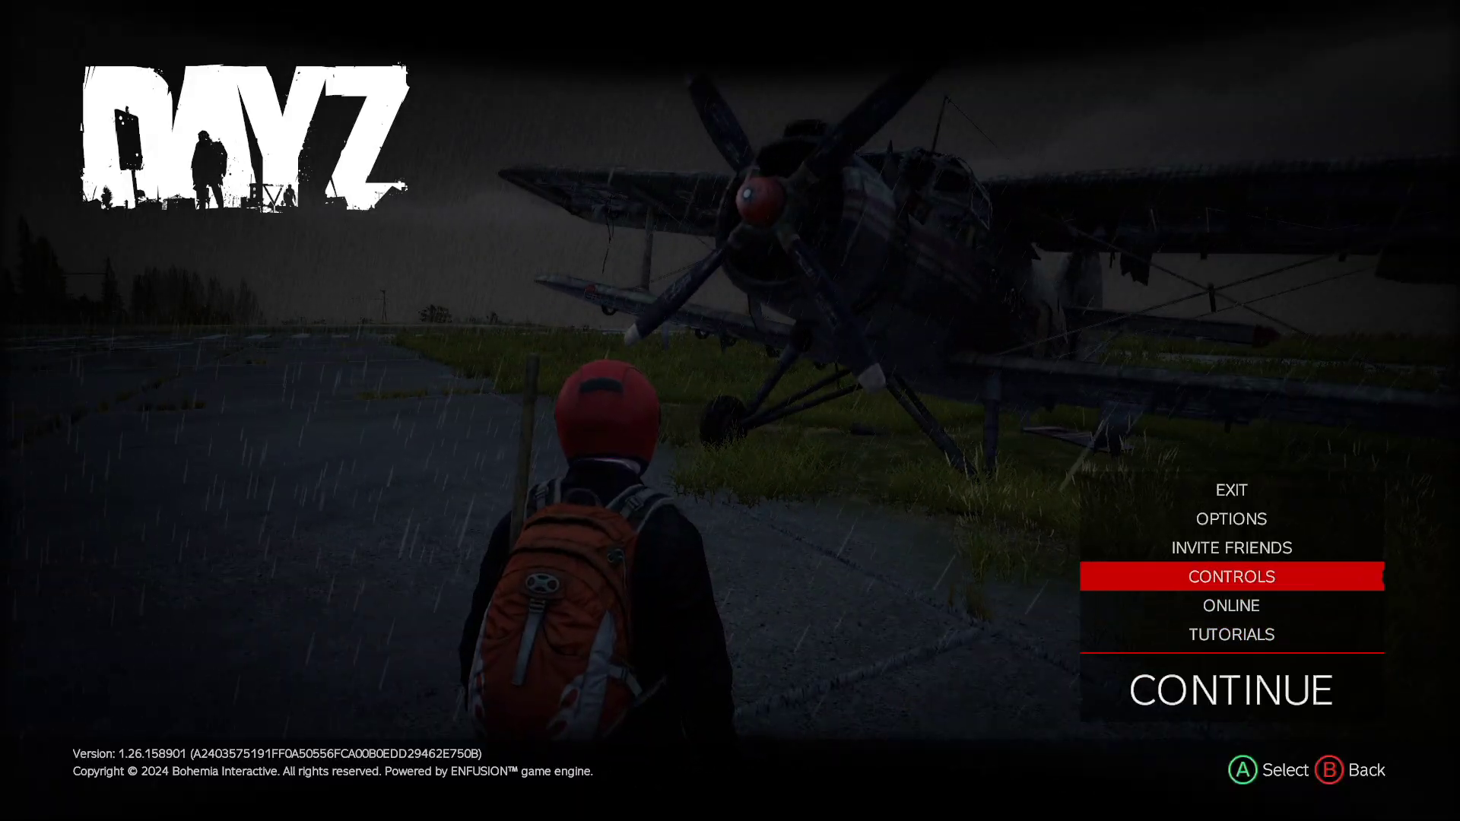
{"action": "key", "text": "Return"}
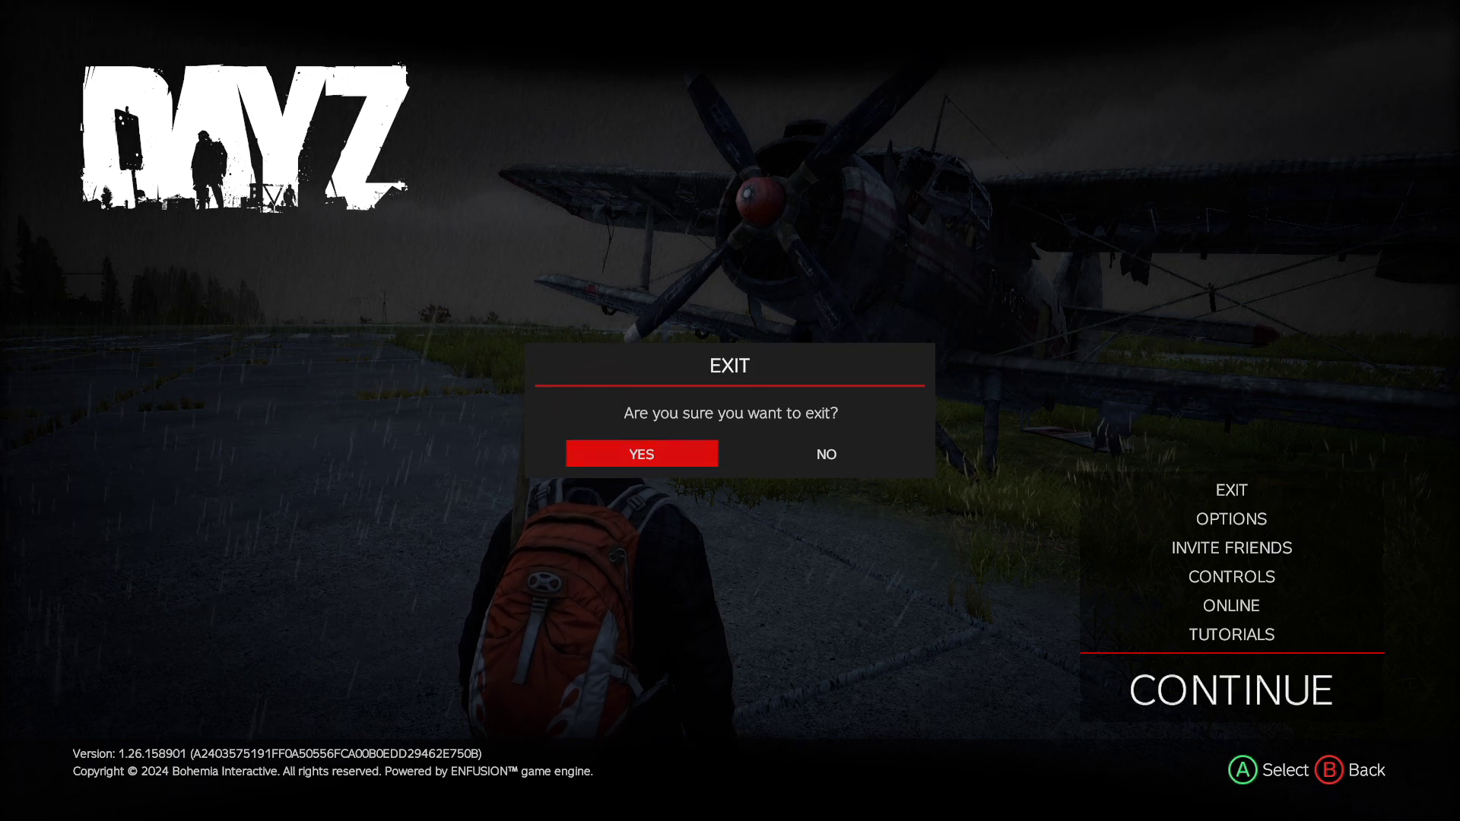
{"action": "key", "text": "Return"}
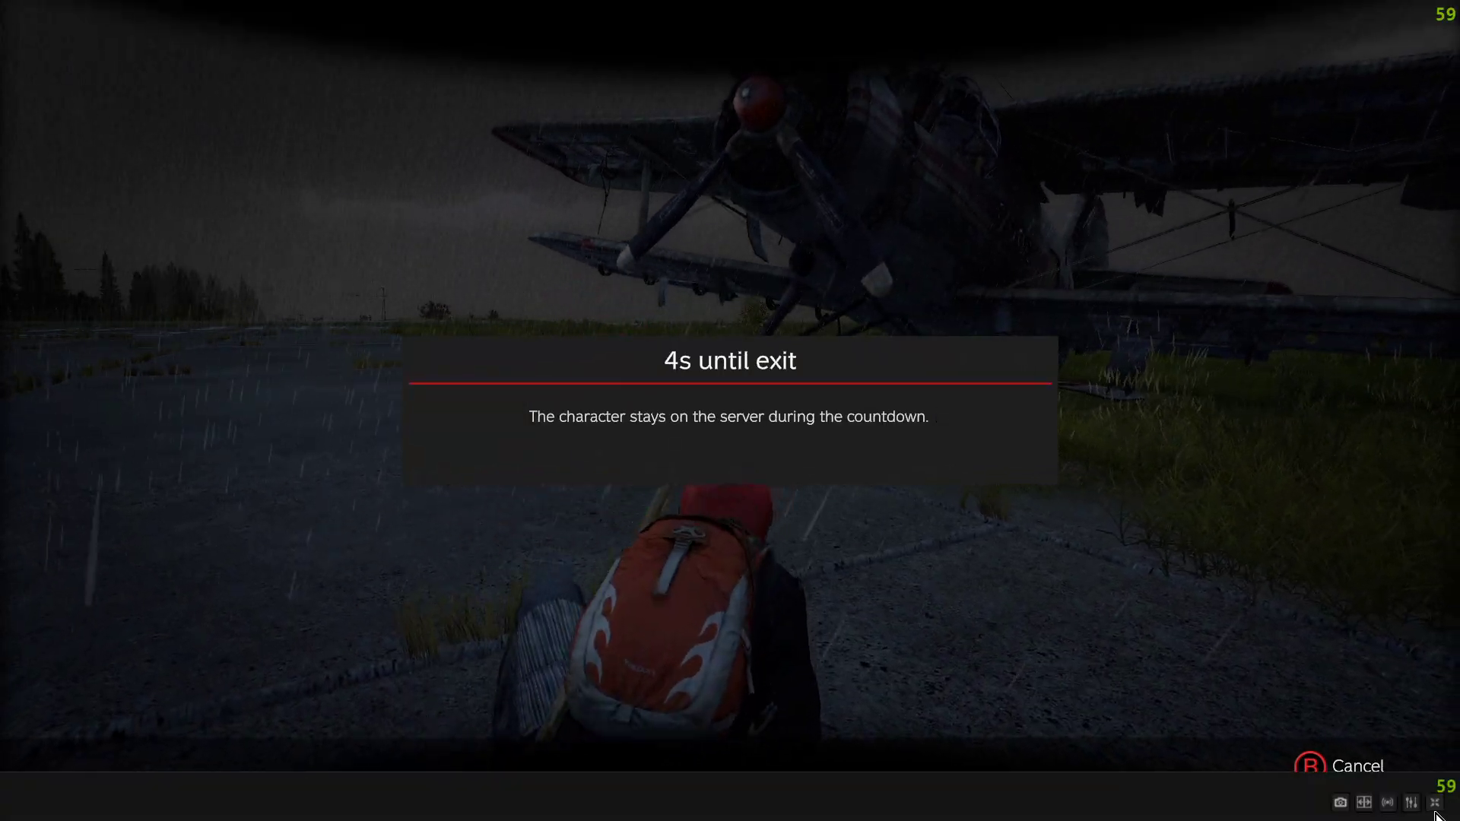
- Leave the full-screen capture preview and close RECentral
{"action": "key", "text": "Escape"}
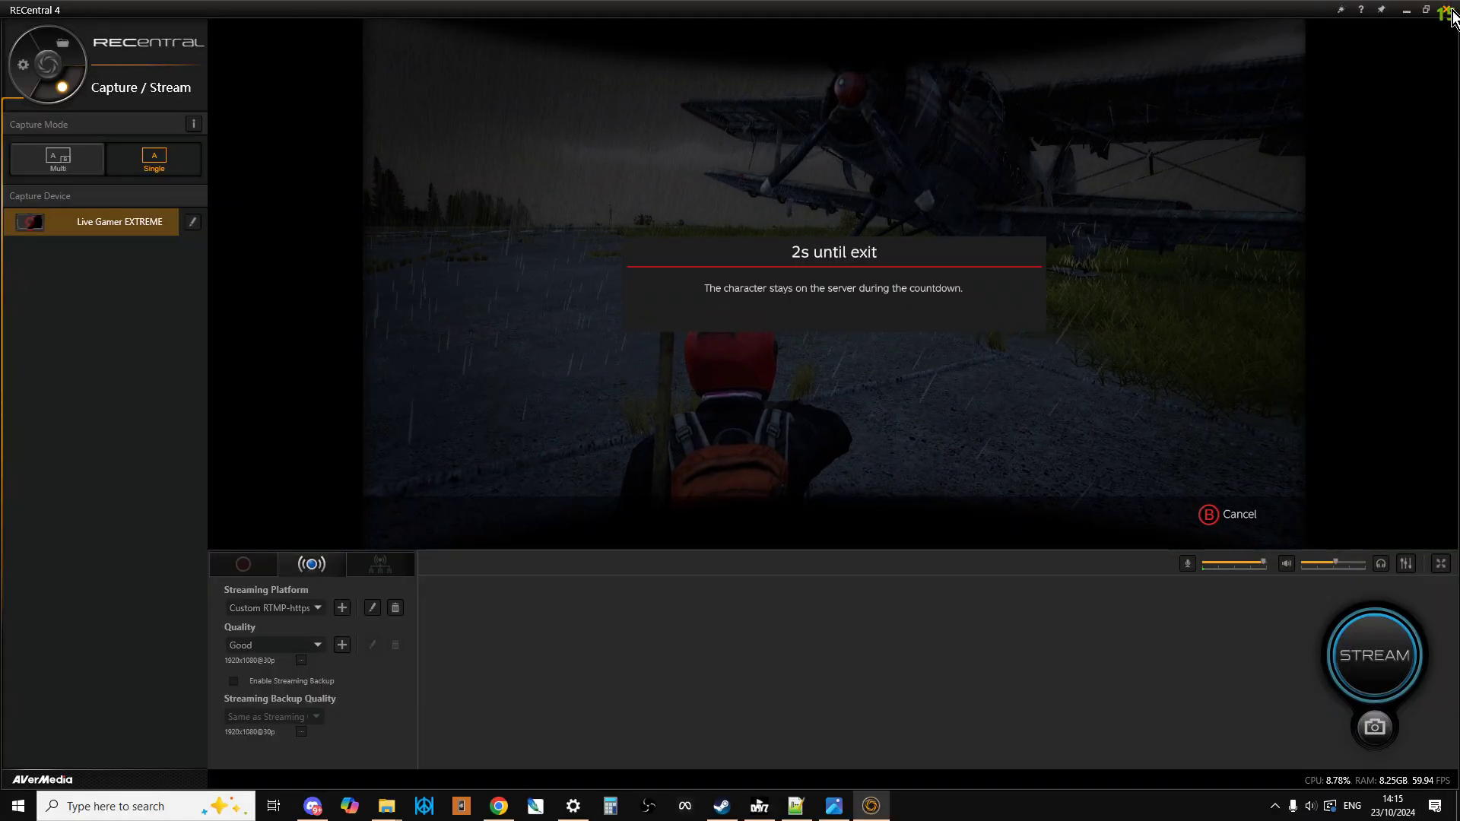
{"action": "left_click", "coordinate": [1447, 10]}
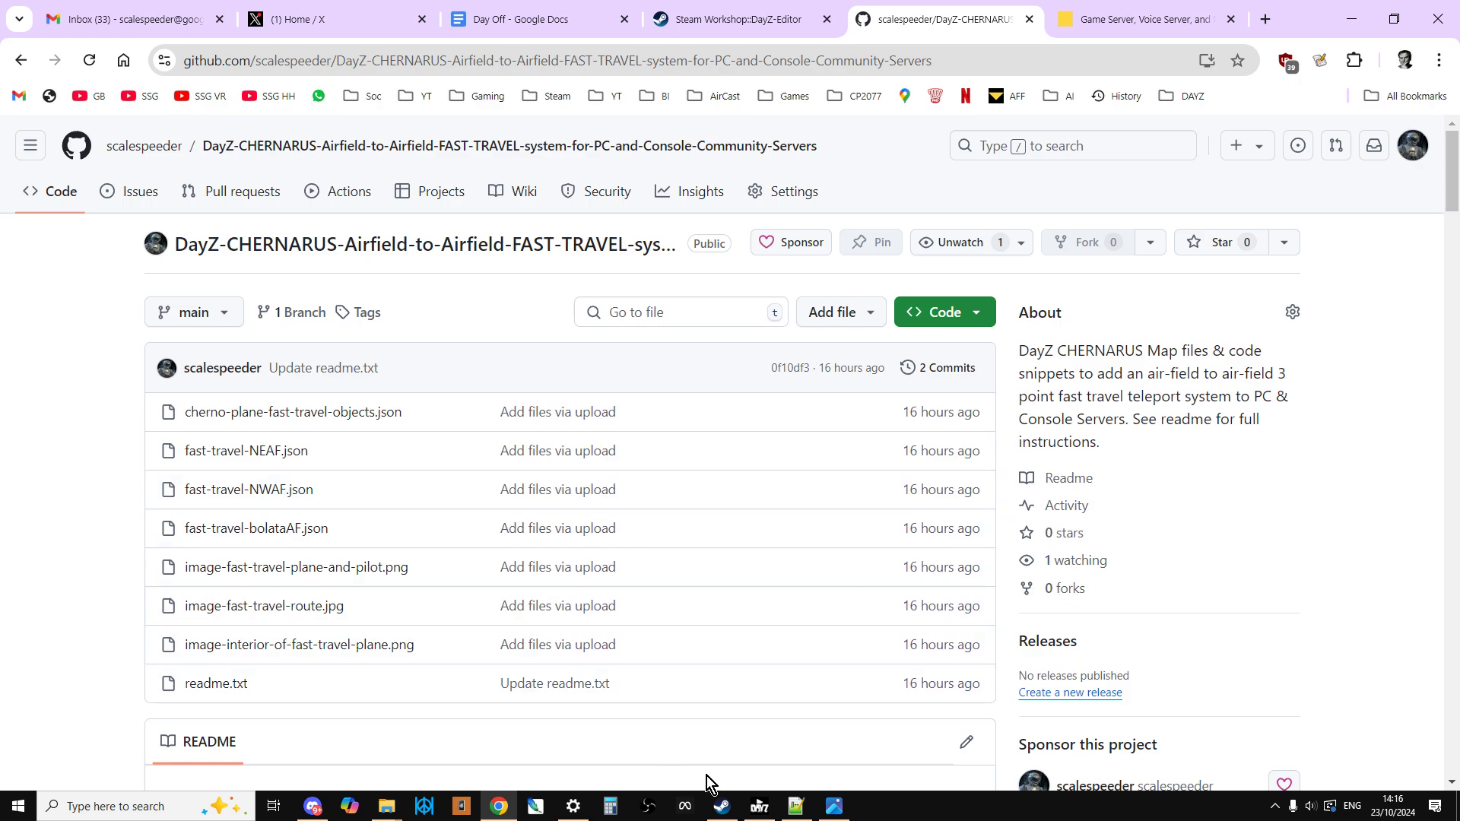
- View the plane-and-pilot image and the fast-travel route map in the photo viewer, and close the viewer
{"action": "left_click", "coordinate": [833, 806]}
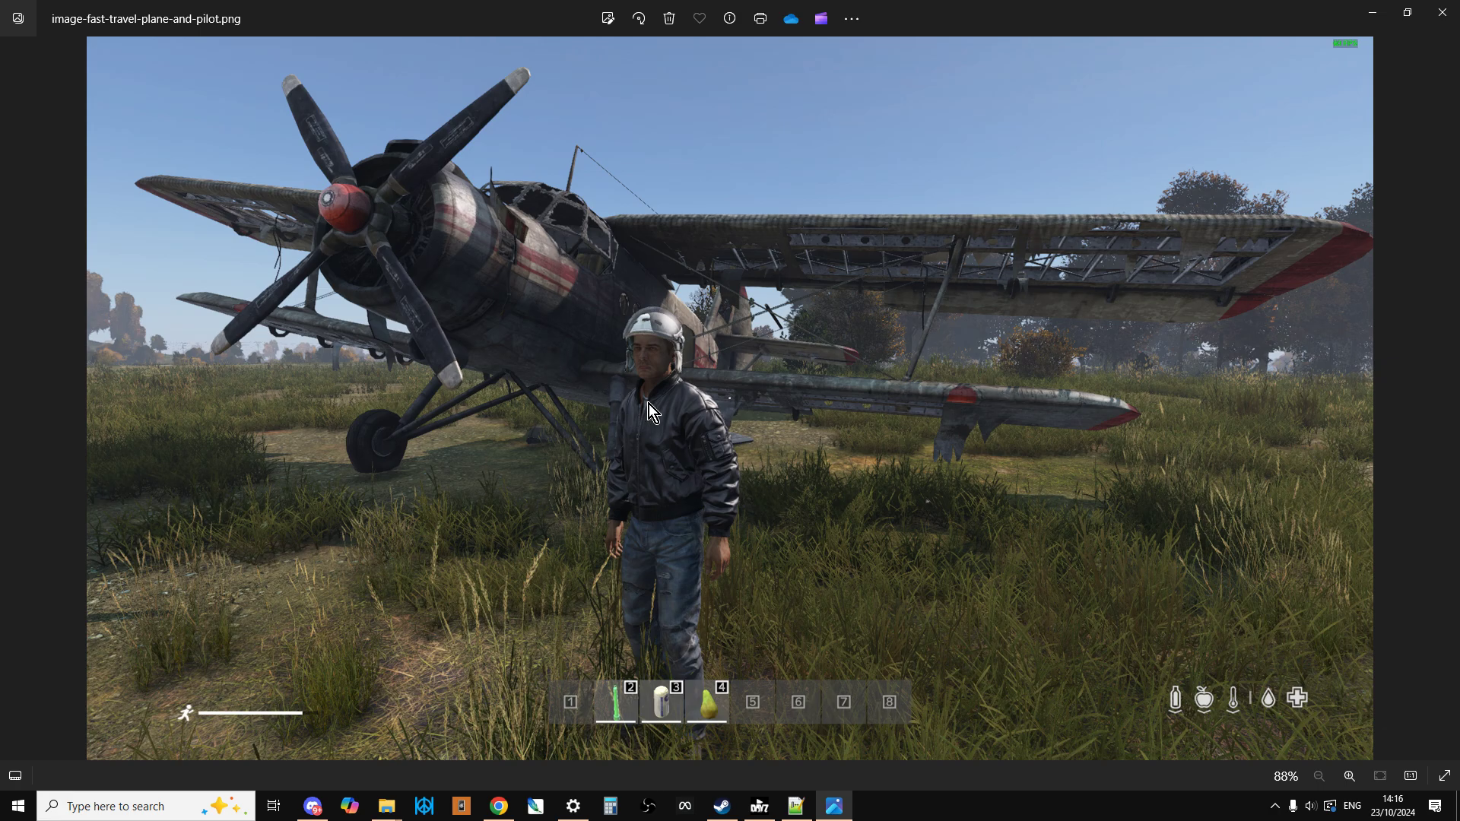
{"action": "left_click", "coordinate": [1441, 407]}
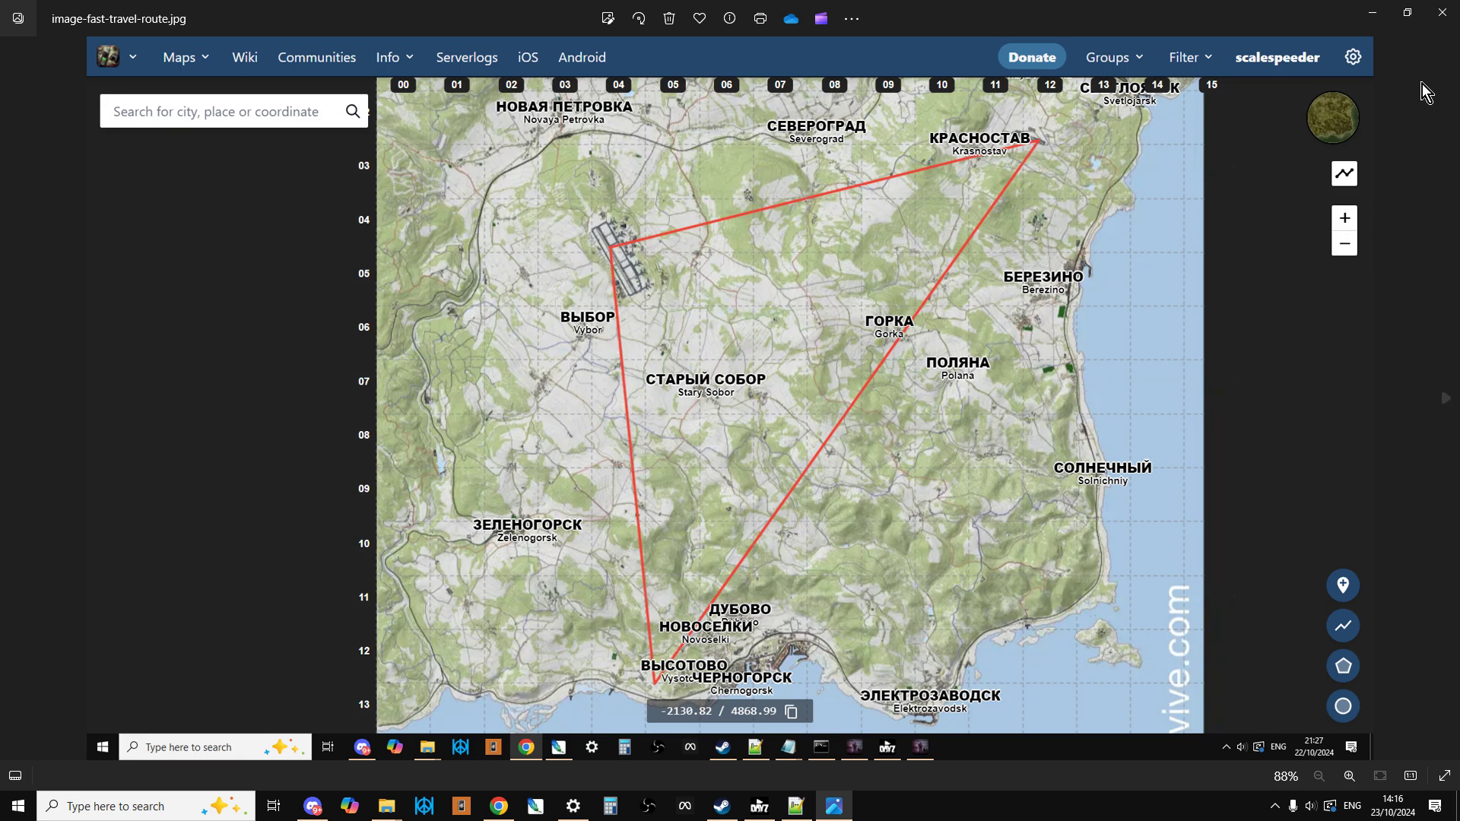
{"action": "left_click", "coordinate": [1443, 12]}
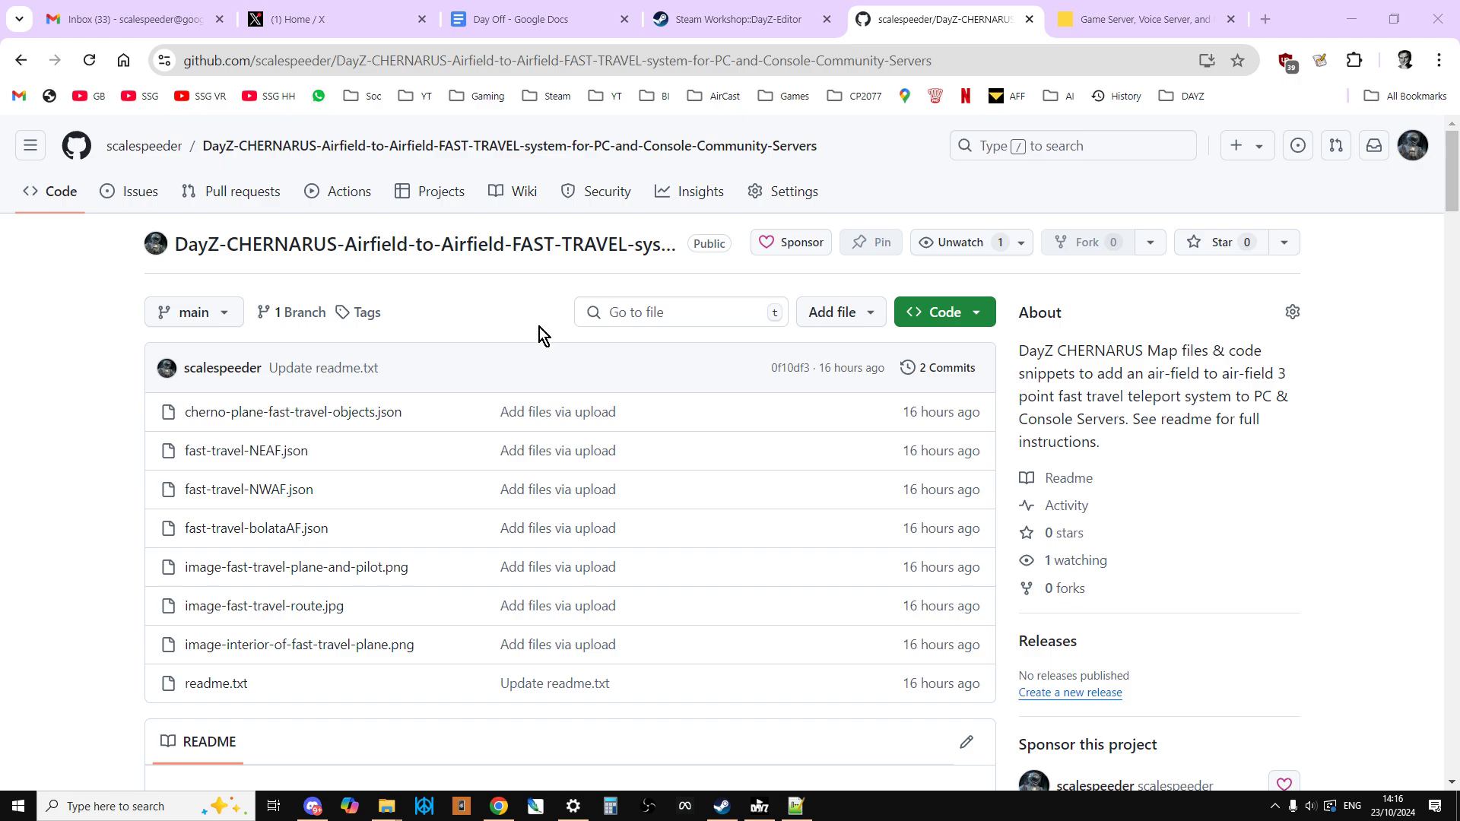
- Show the GitHub repository's download options, and switch to the Chernarus Plane AF Fast Travel folder in File Explorer
{"action": "left_click", "coordinate": [979, 314]}
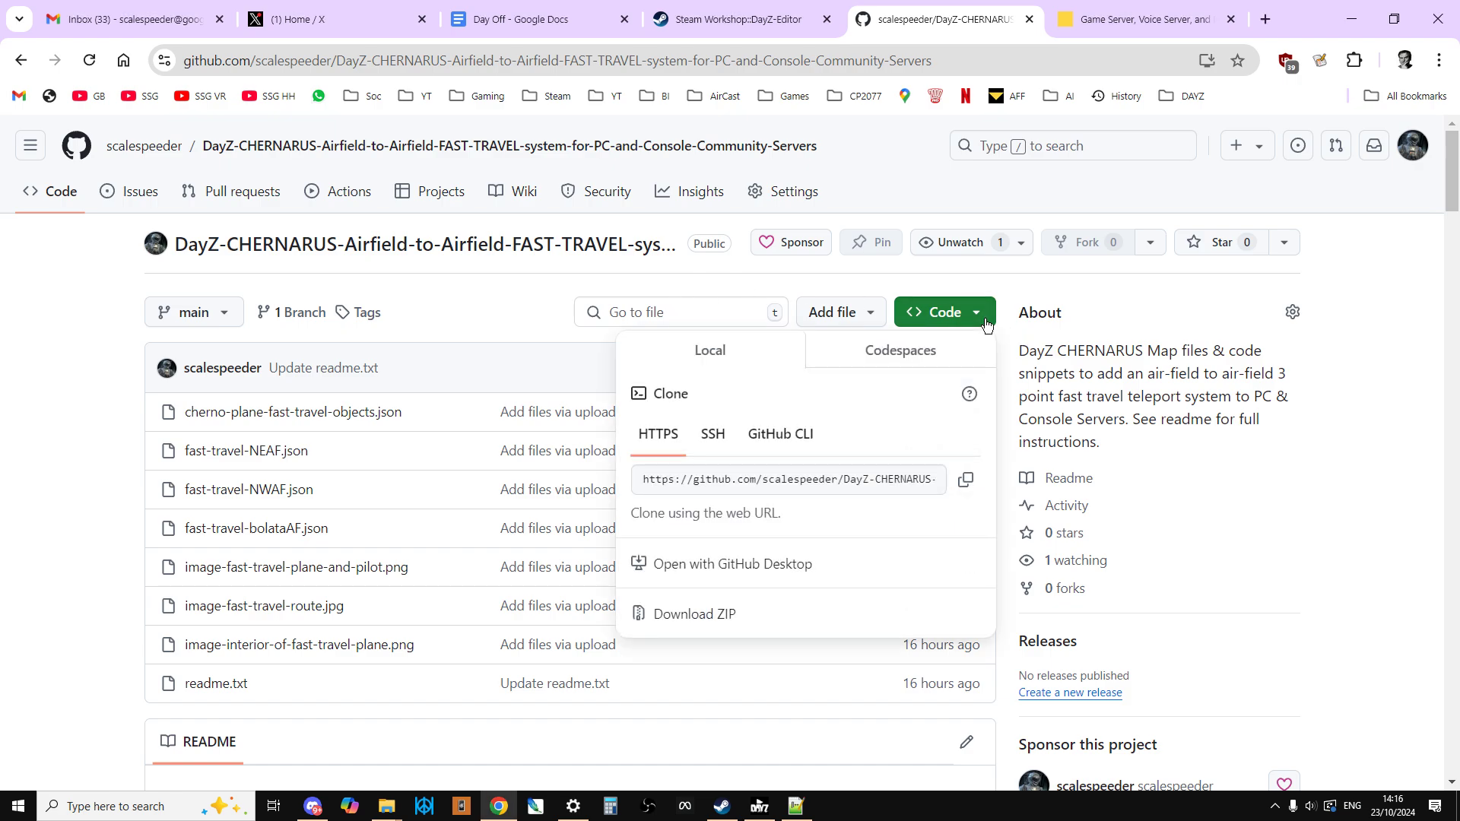
{"action": "left_click", "coordinate": [21, 533]}
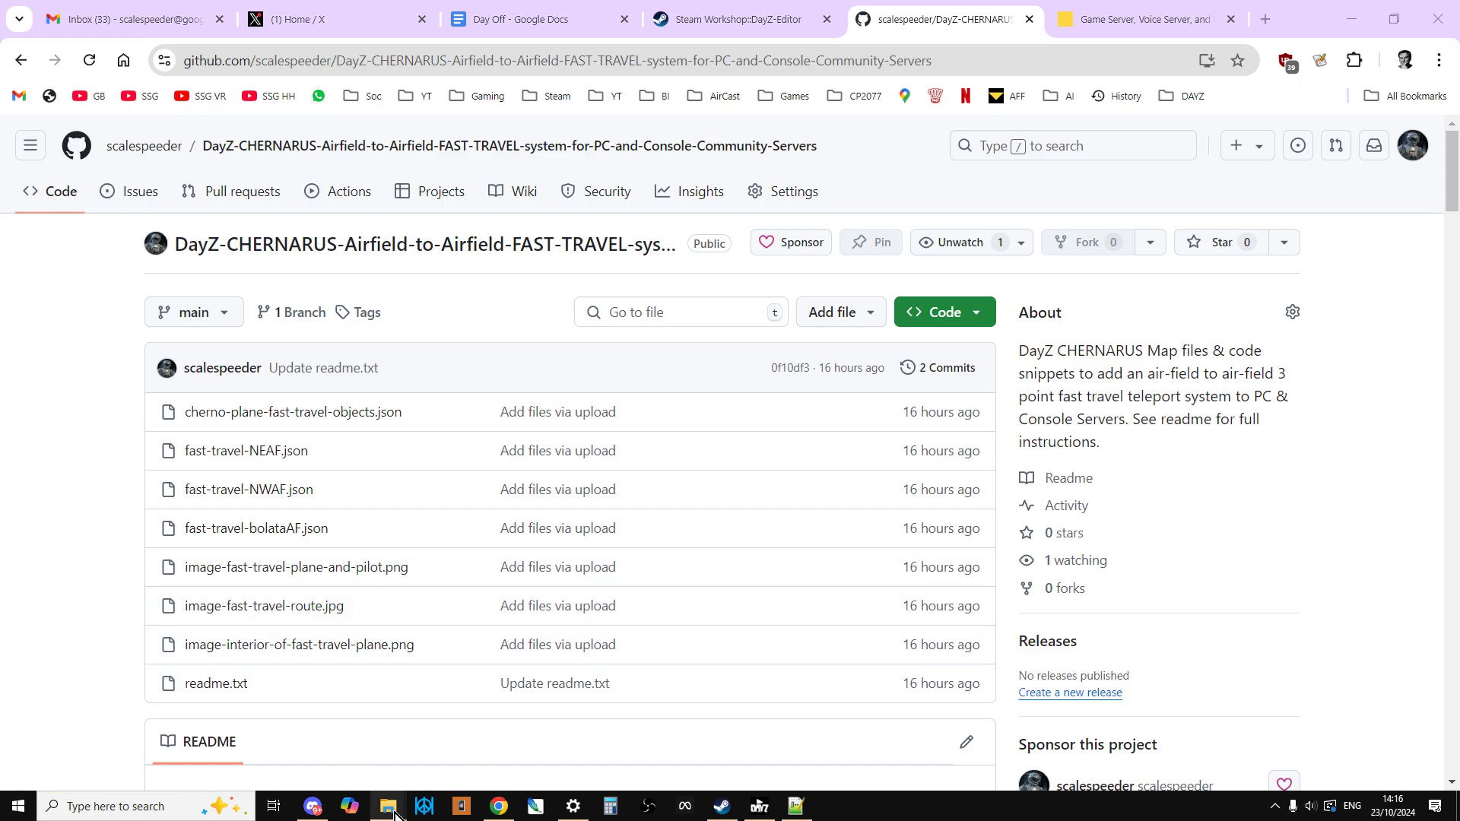
{"action": "mouse_move", "coordinate": [382, 807]}
{"action": "left_click", "coordinate": [325, 772]}
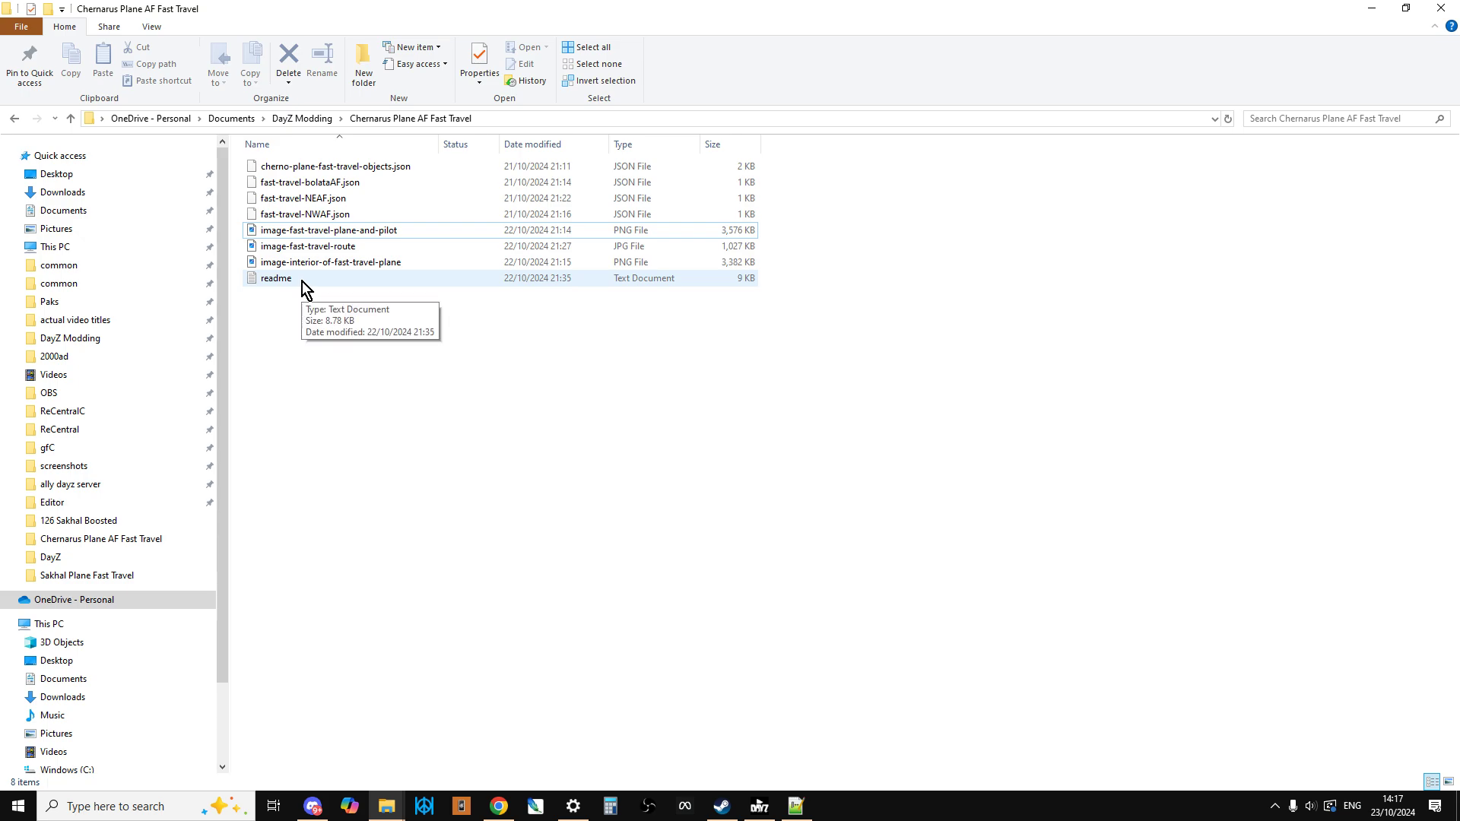
- Go through the plane objects JSON file and the fast-travel-bolataAF, fast-travel-NEAF and fast-travel-NWAF JSON files in the folder
{"action": "left_click", "coordinate": [361, 170]}
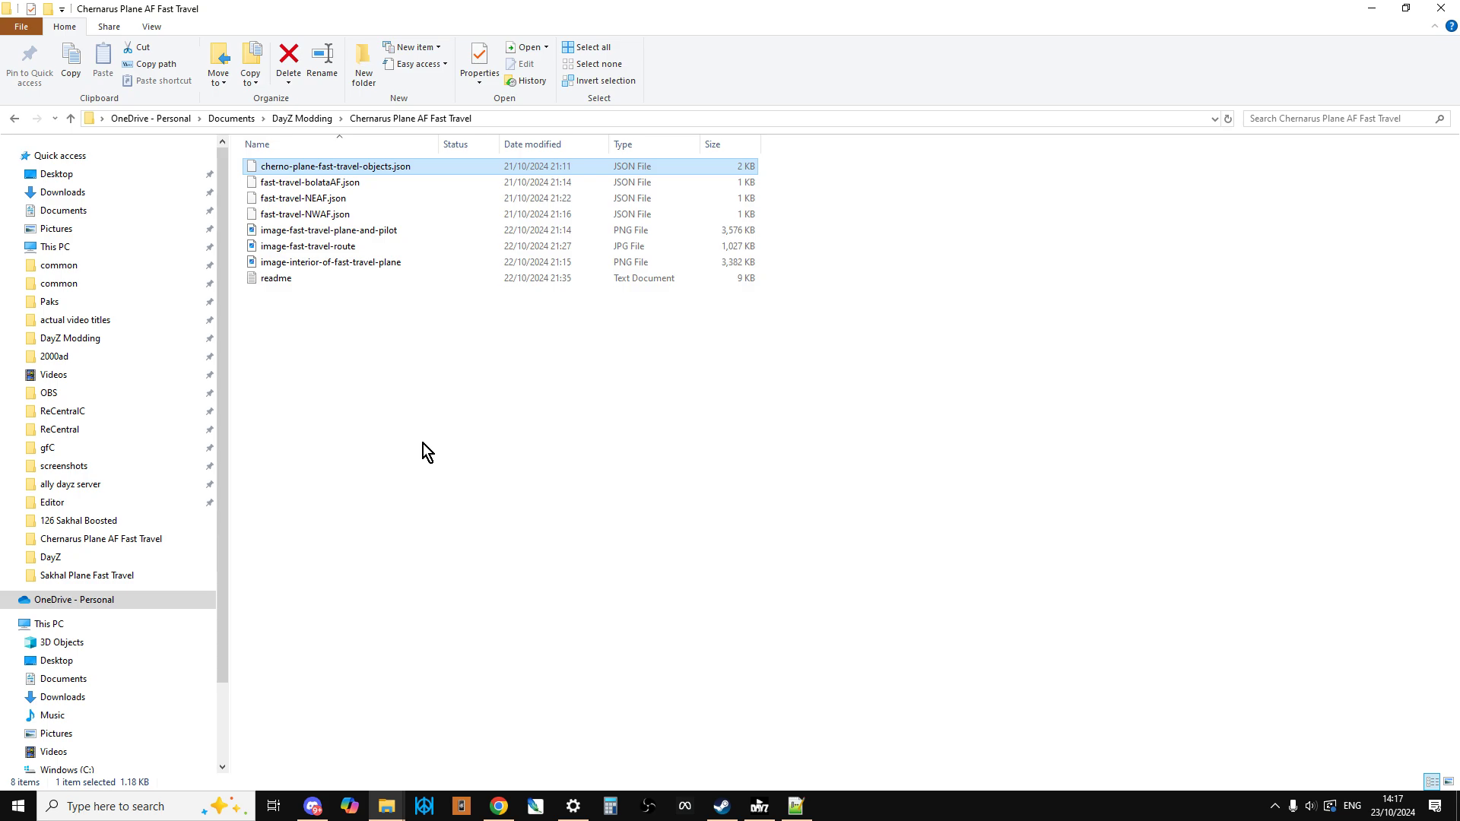
{"action": "left_click", "coordinate": [306, 184]}
{"action": "left_click", "coordinate": [297, 199]}
{"action": "left_click", "coordinate": [293, 215]}
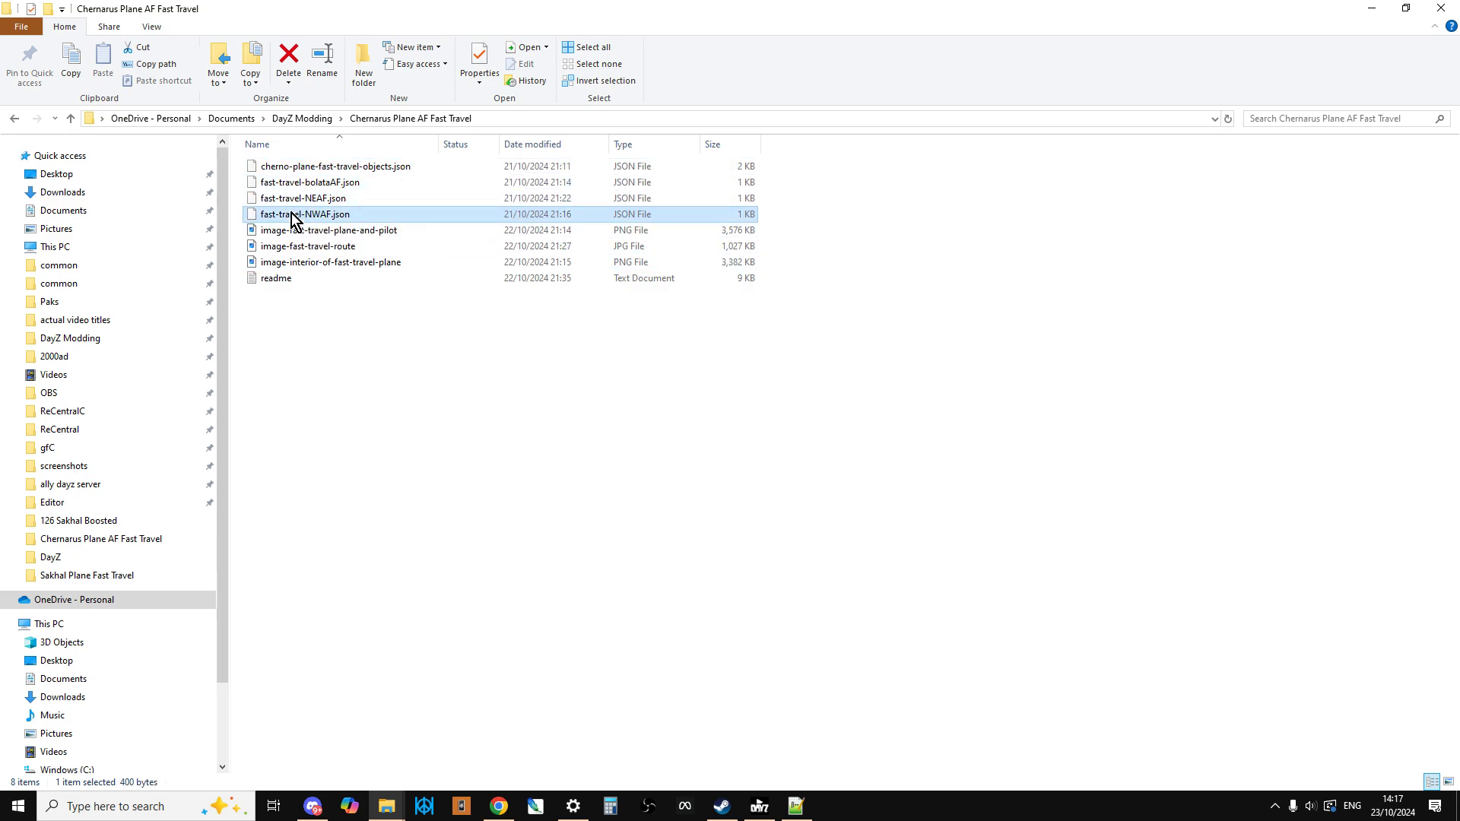
{"action": "left_click", "coordinate": [293, 204]}
{"action": "left_click", "coordinate": [303, 184]}
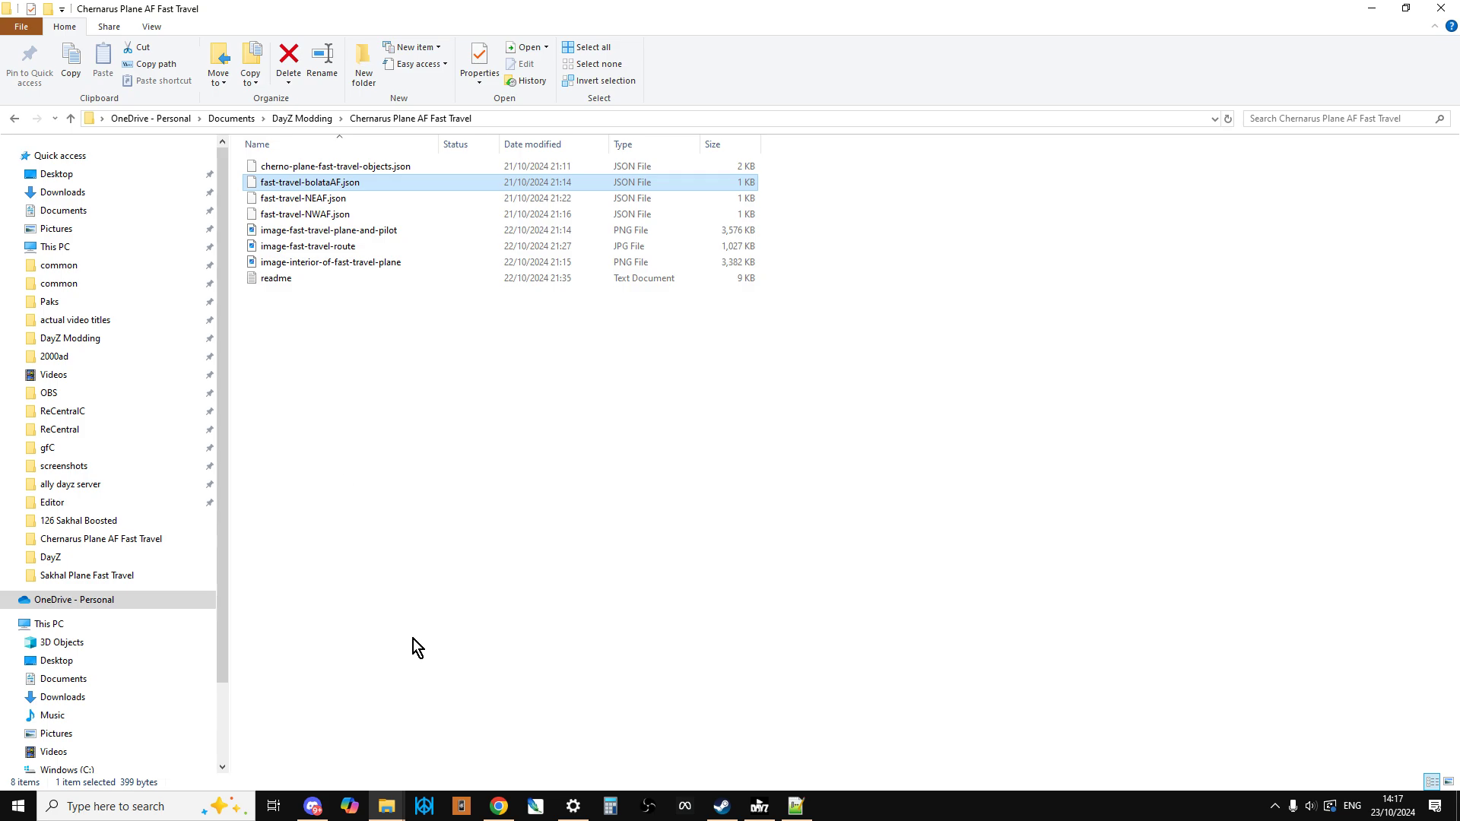
- Open the mod's readme file in Notepad++ and read down to the installation instructions
{"action": "left_click", "coordinate": [798, 806]}
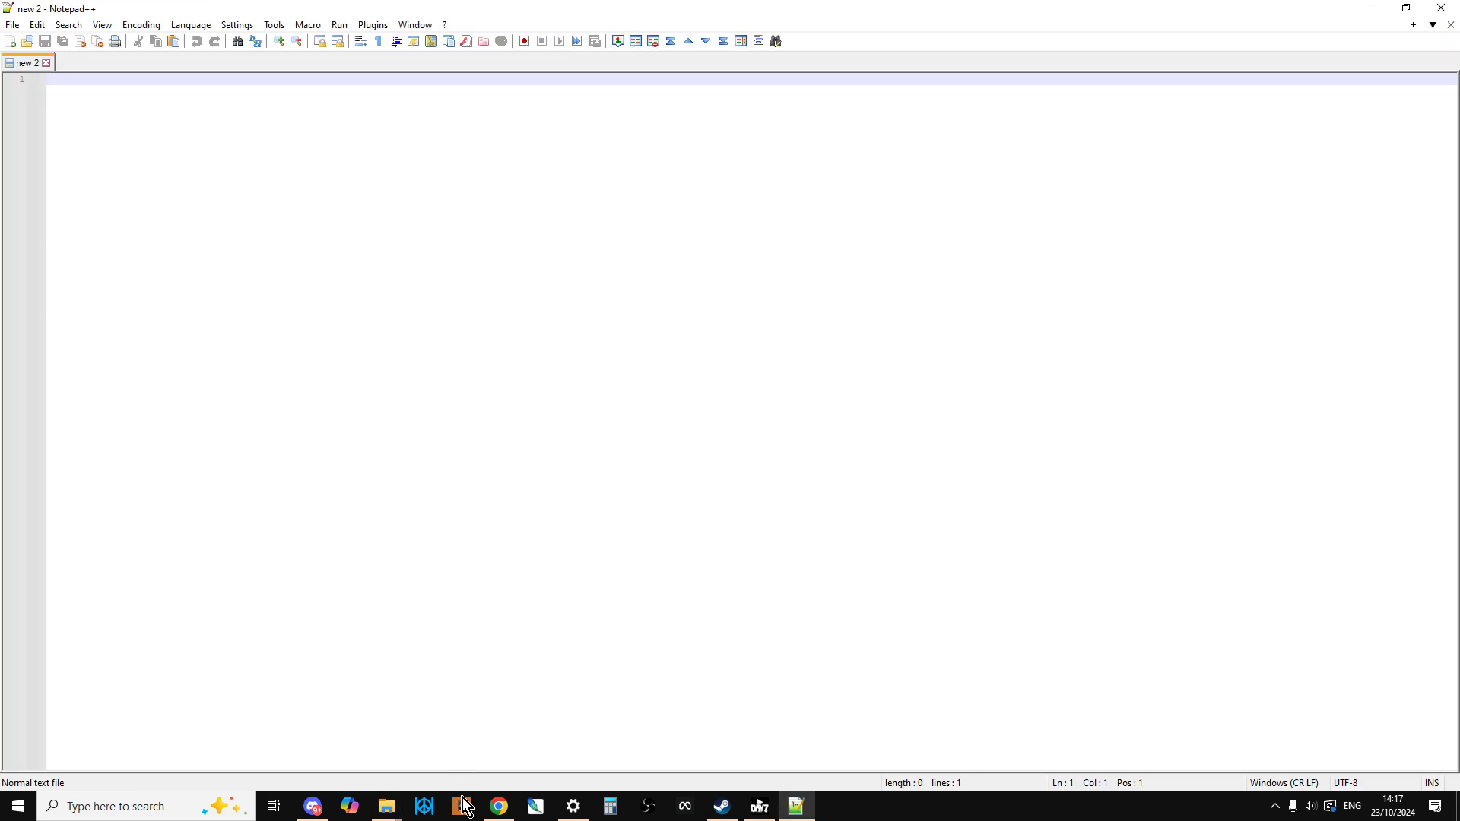
{"action": "left_click", "coordinate": [389, 809]}
{"action": "left_click", "coordinate": [328, 752]}
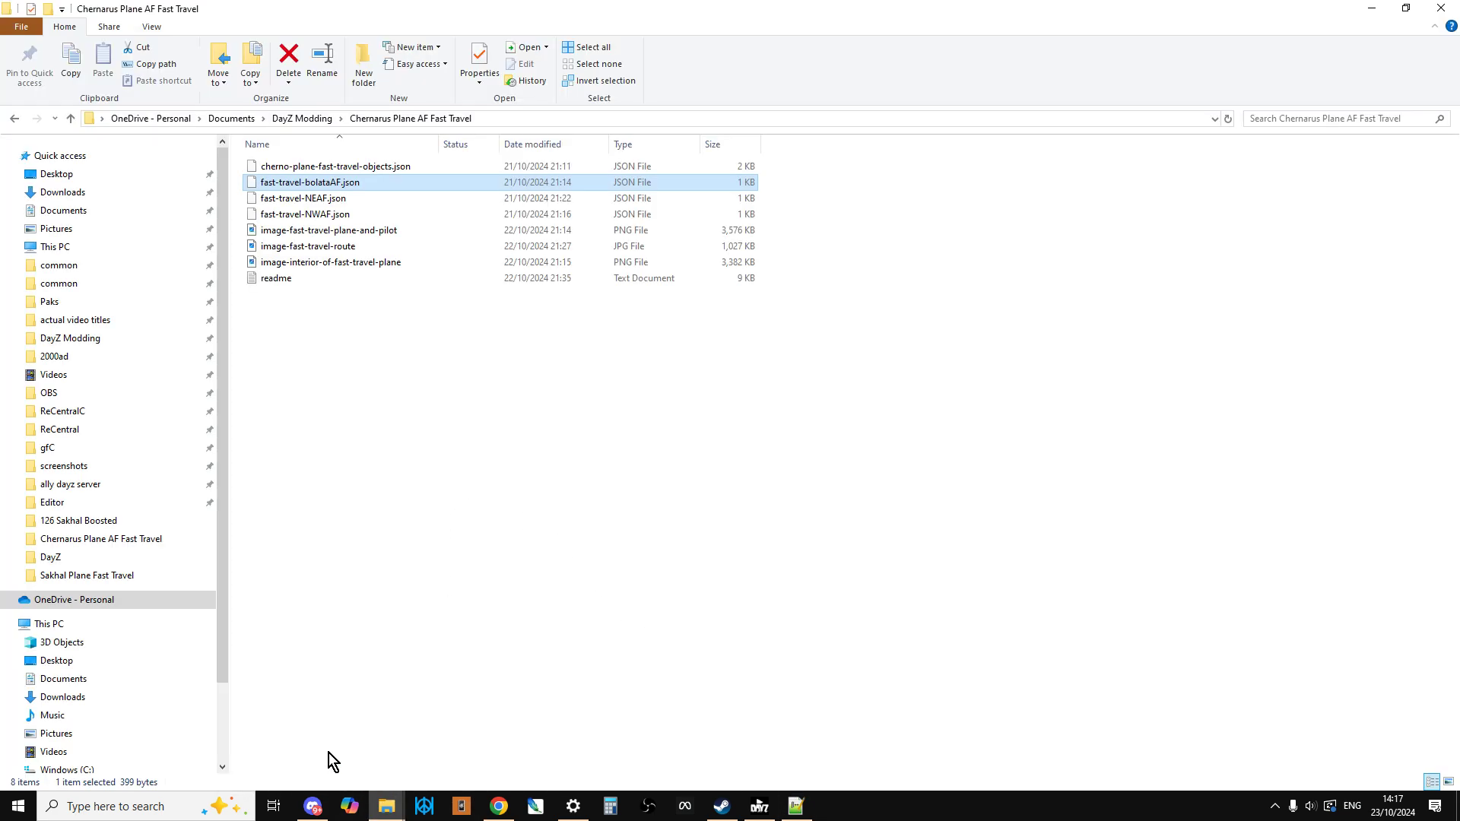
{"action": "double_click", "coordinate": [276, 280]}
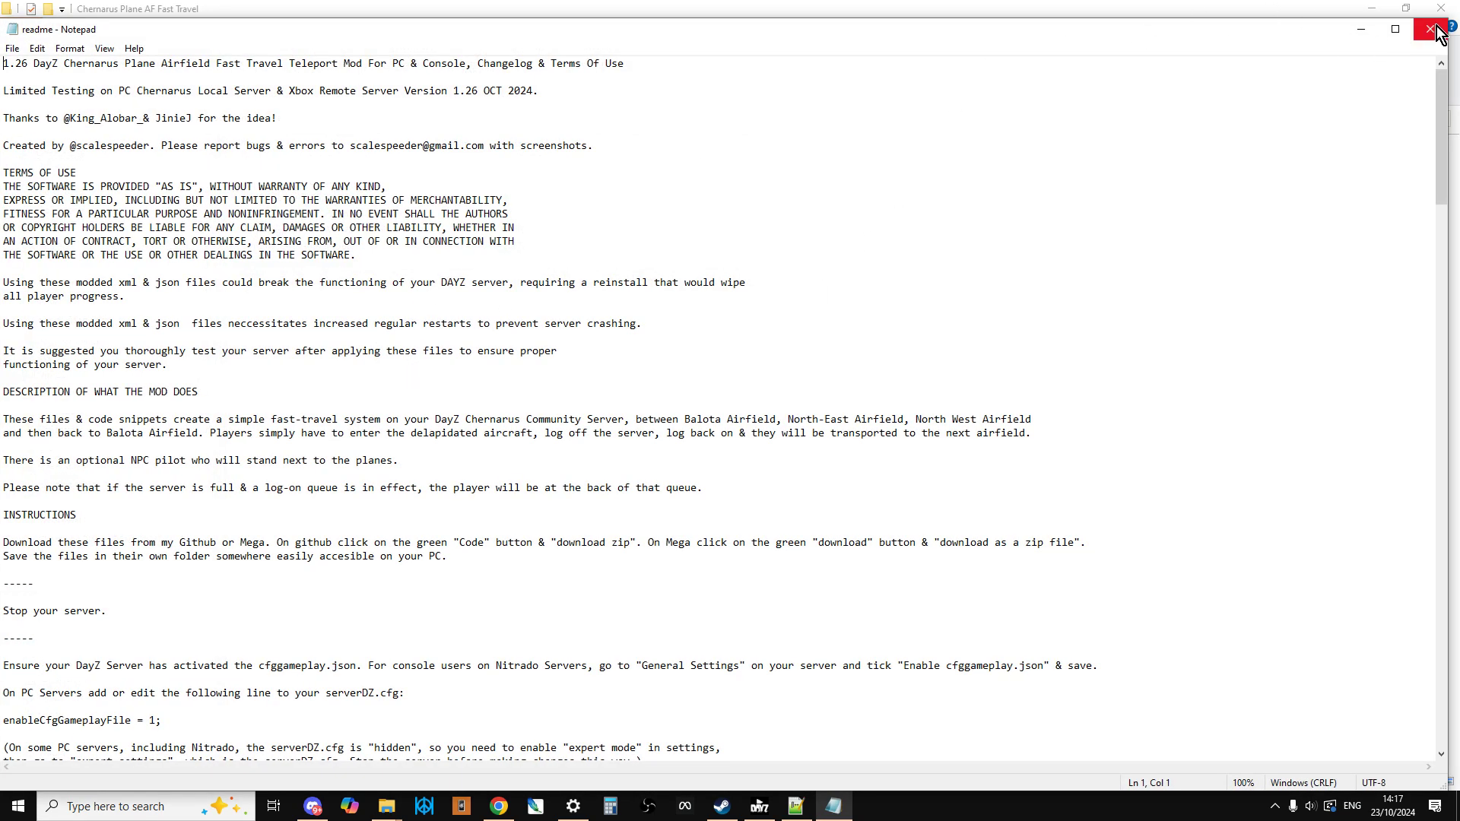
{"action": "left_click", "coordinate": [1434, 29]}
{"action": "right_click", "coordinate": [361, 286]}
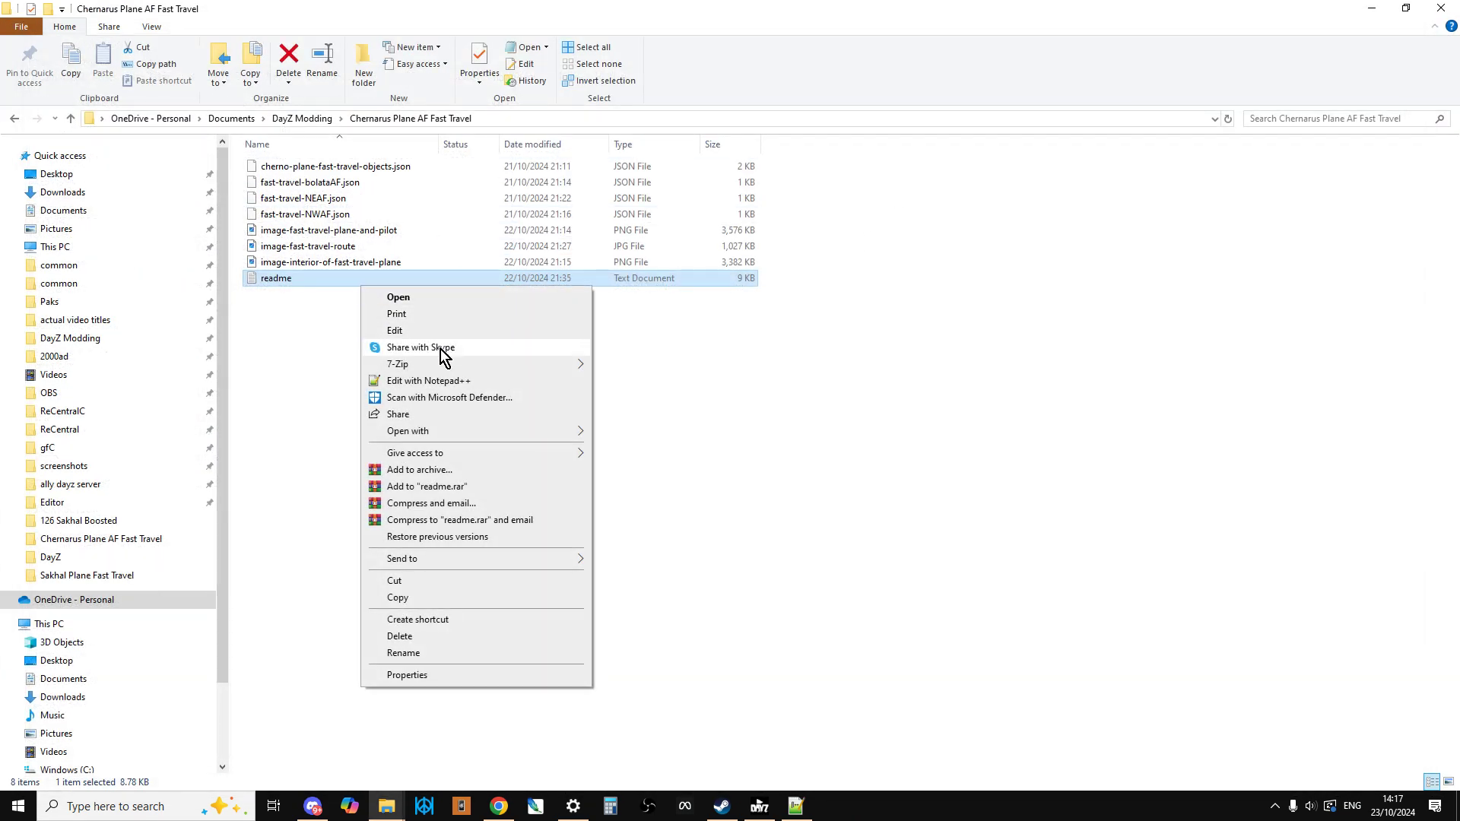
{"action": "left_click", "coordinate": [414, 386]}
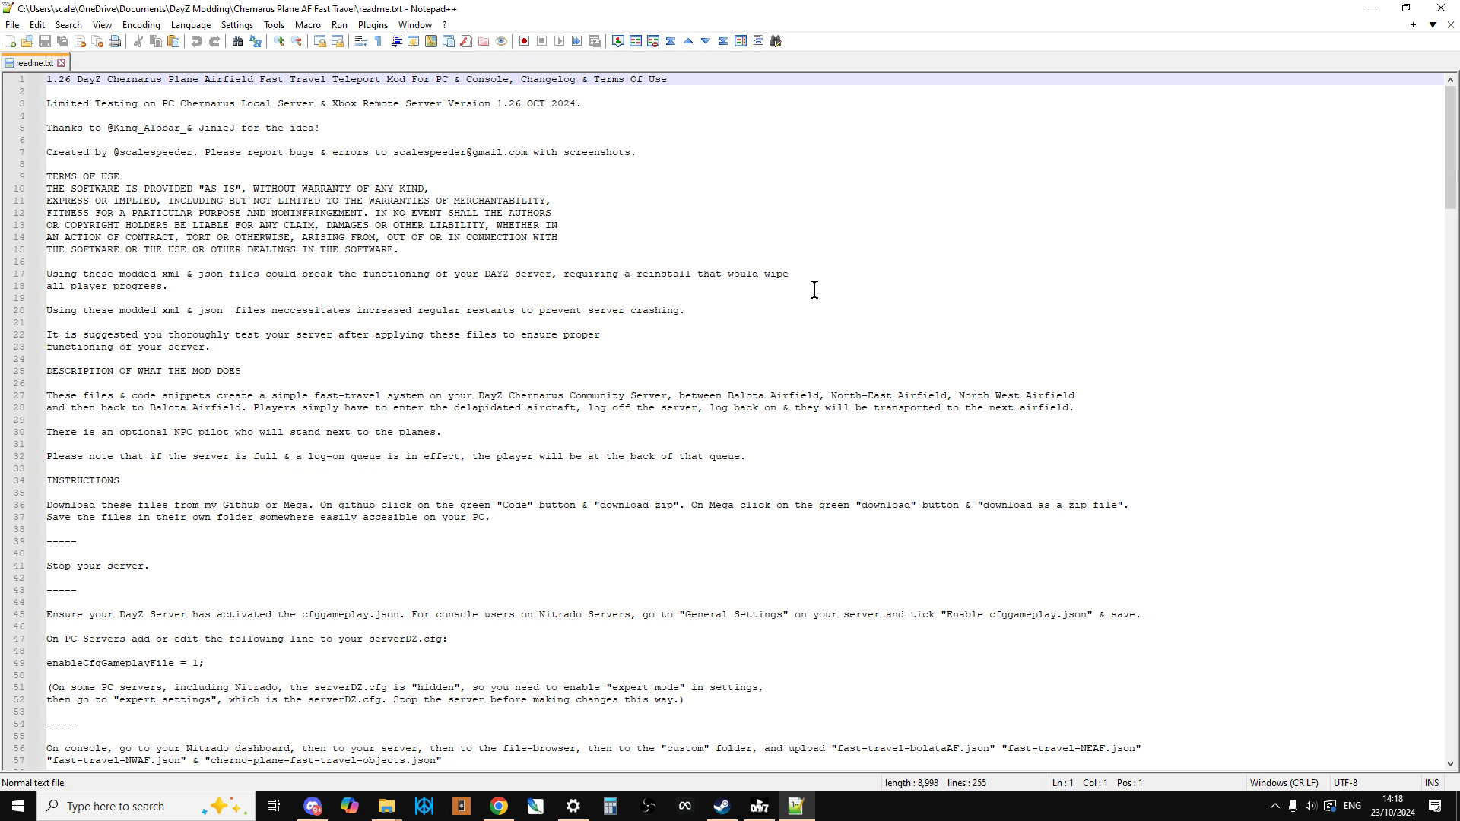
{"action": "scroll", "coordinate": [480, 357], "scroll_direction": "down", "scroll_amount": 3}
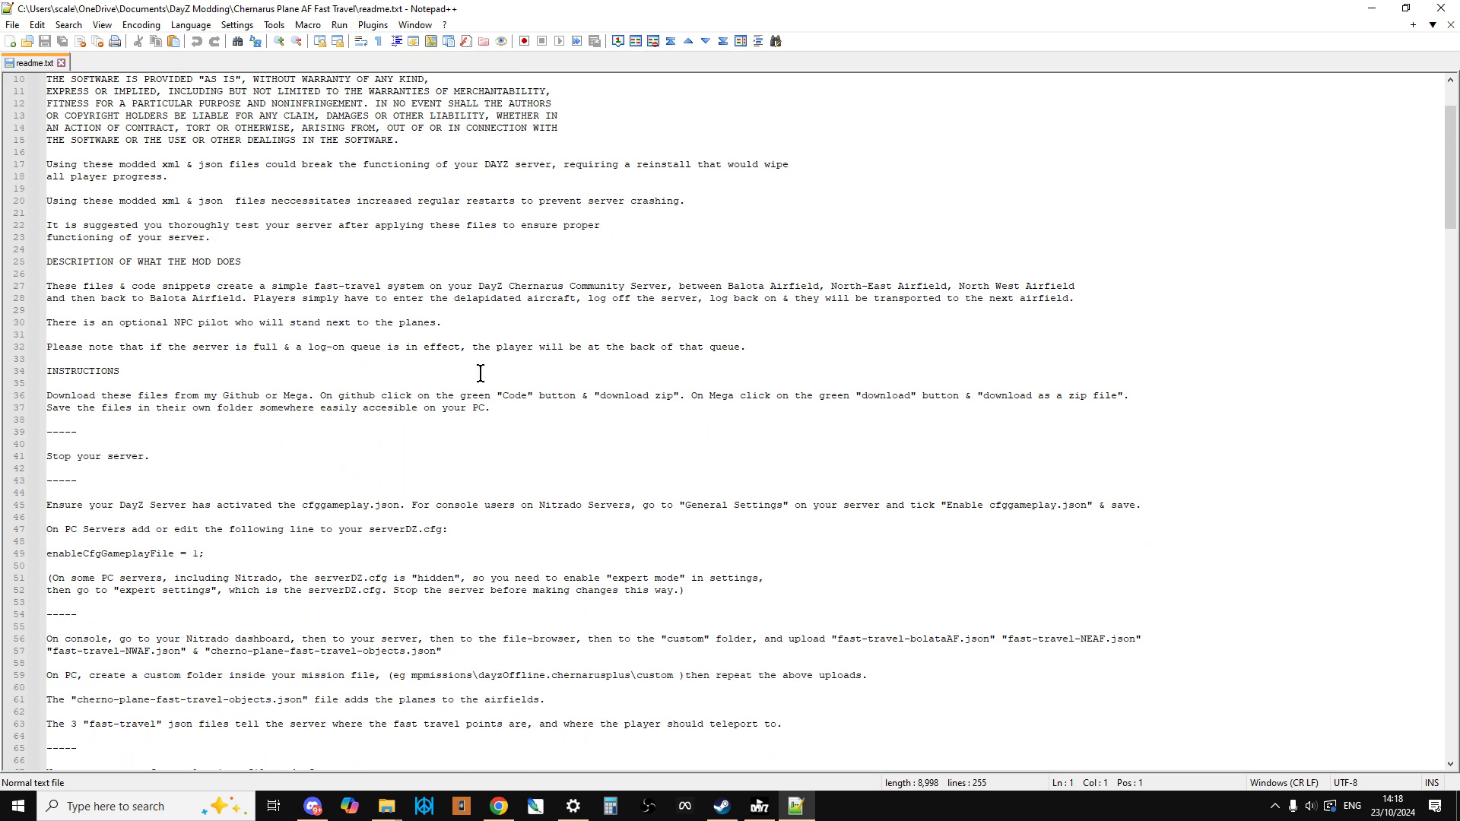
{"action": "scroll", "coordinate": [480, 376], "scroll_direction": "down", "scroll_amount": 1}
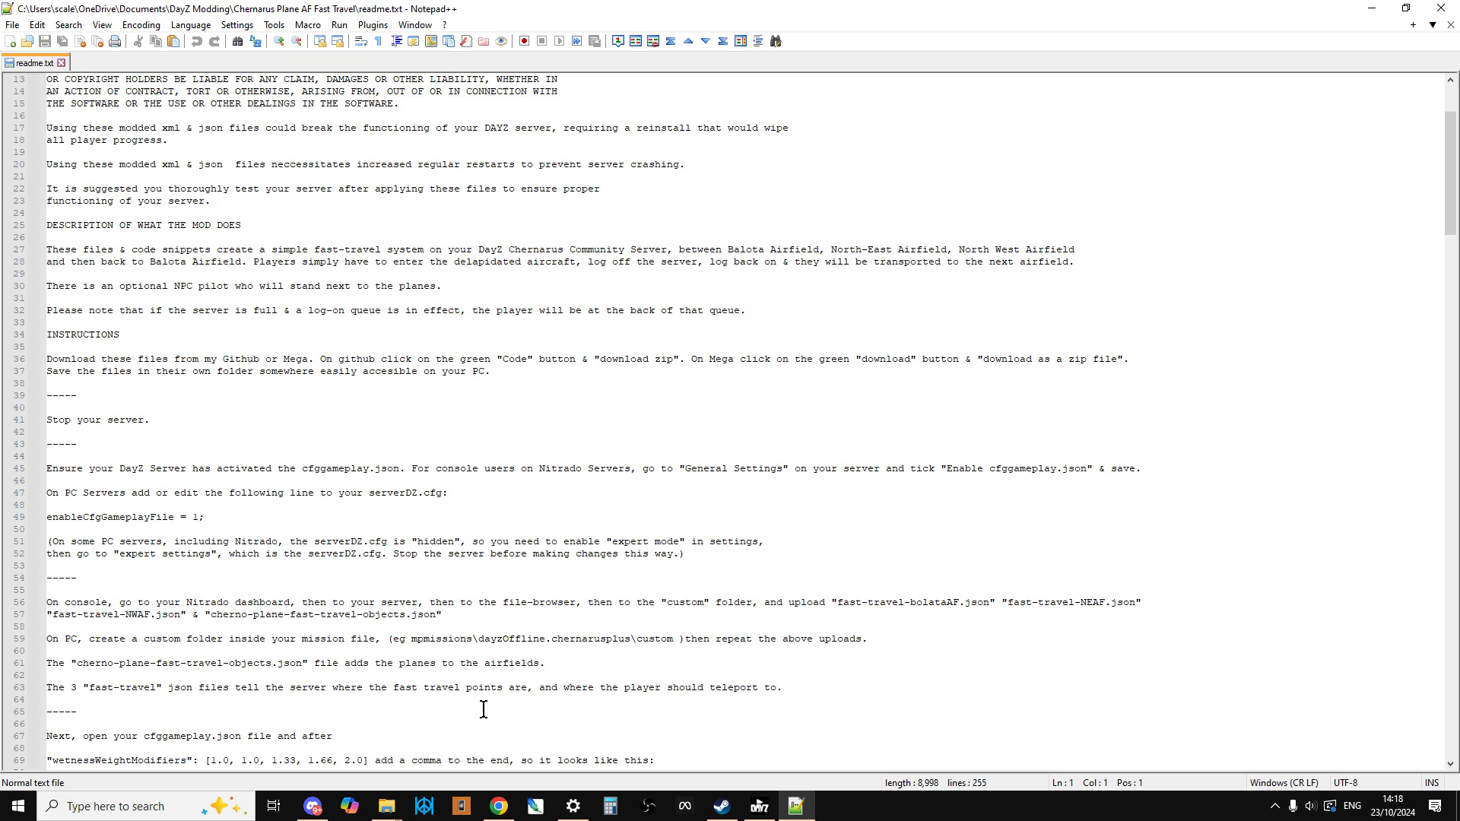
- Switch to Nitrado in the browser and open the web interface of the Chernarus PvE PlayStation server
{"action": "left_click", "coordinate": [498, 805]}
{"action": "left_click", "coordinate": [1141, 21]}
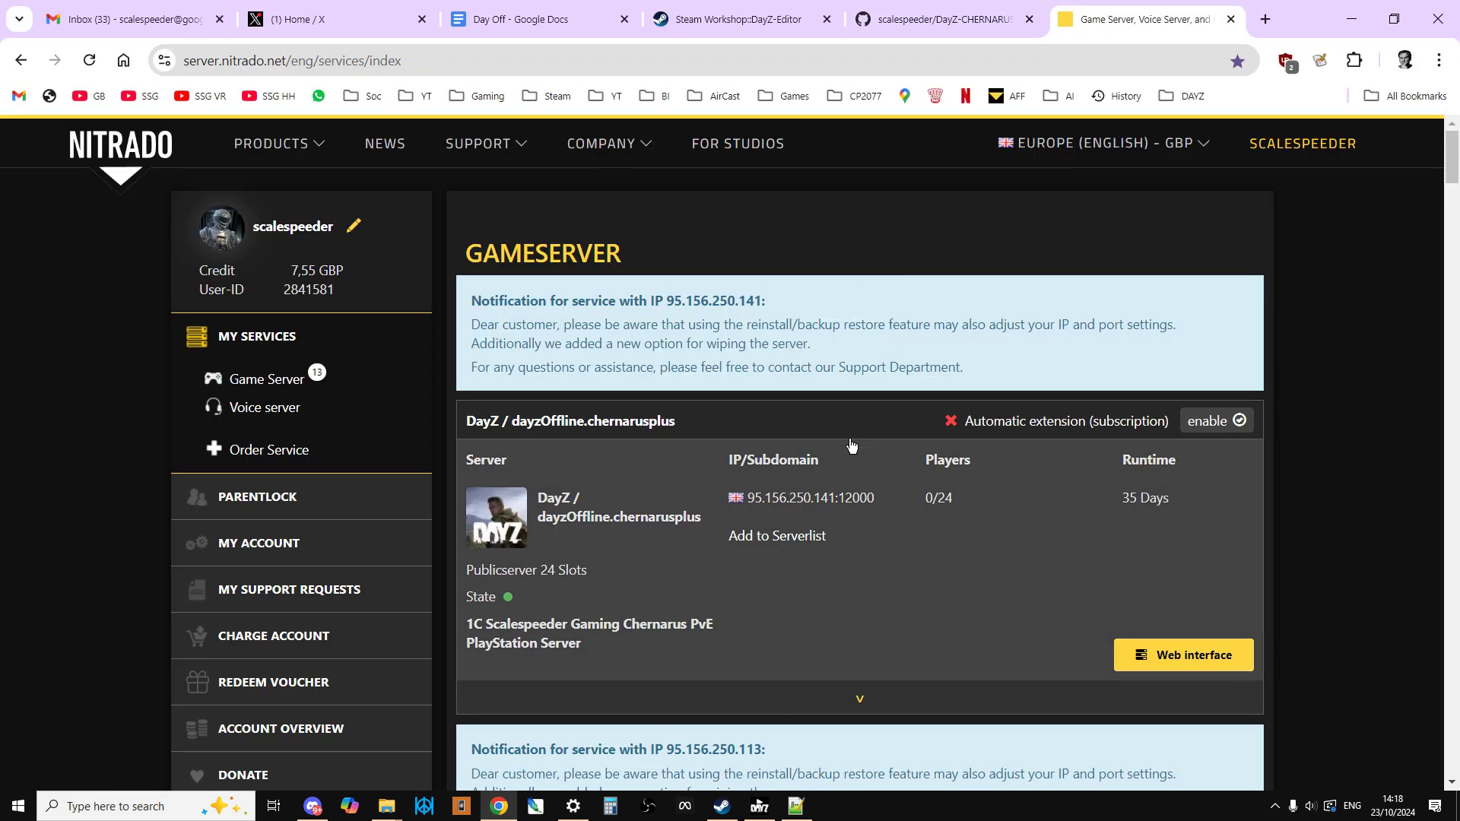
{"action": "scroll", "coordinate": [570, 507], "scroll_direction": "down", "scroll_amount": 1}
{"action": "scroll", "coordinate": [722, 431], "scroll_direction": "up", "scroll_amount": 1}
{"action": "left_click", "coordinate": [1197, 654]}
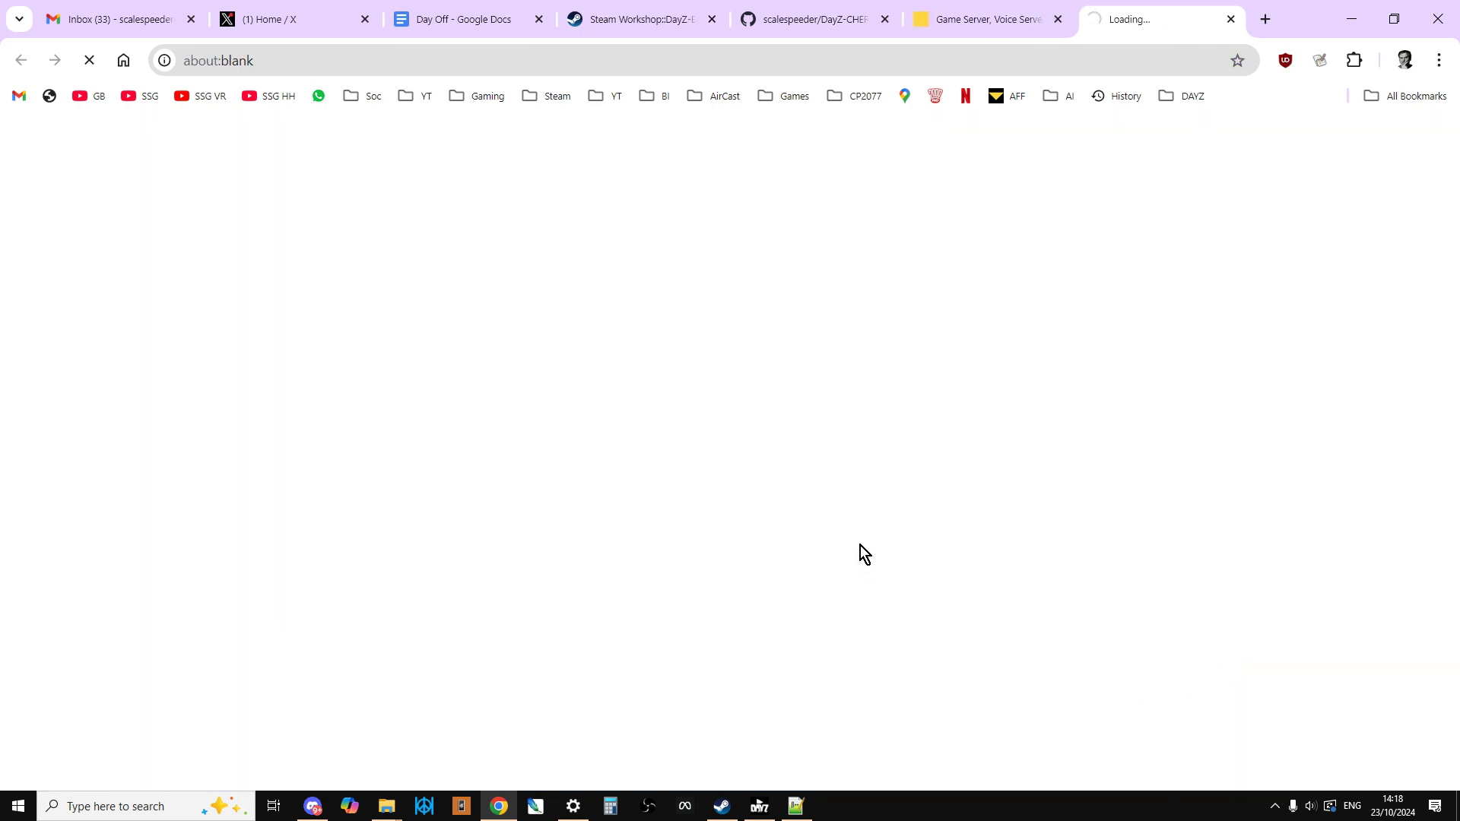
{"action": "scroll", "coordinate": [857, 506], "scroll_direction": "down", "scroll_amount": 4}
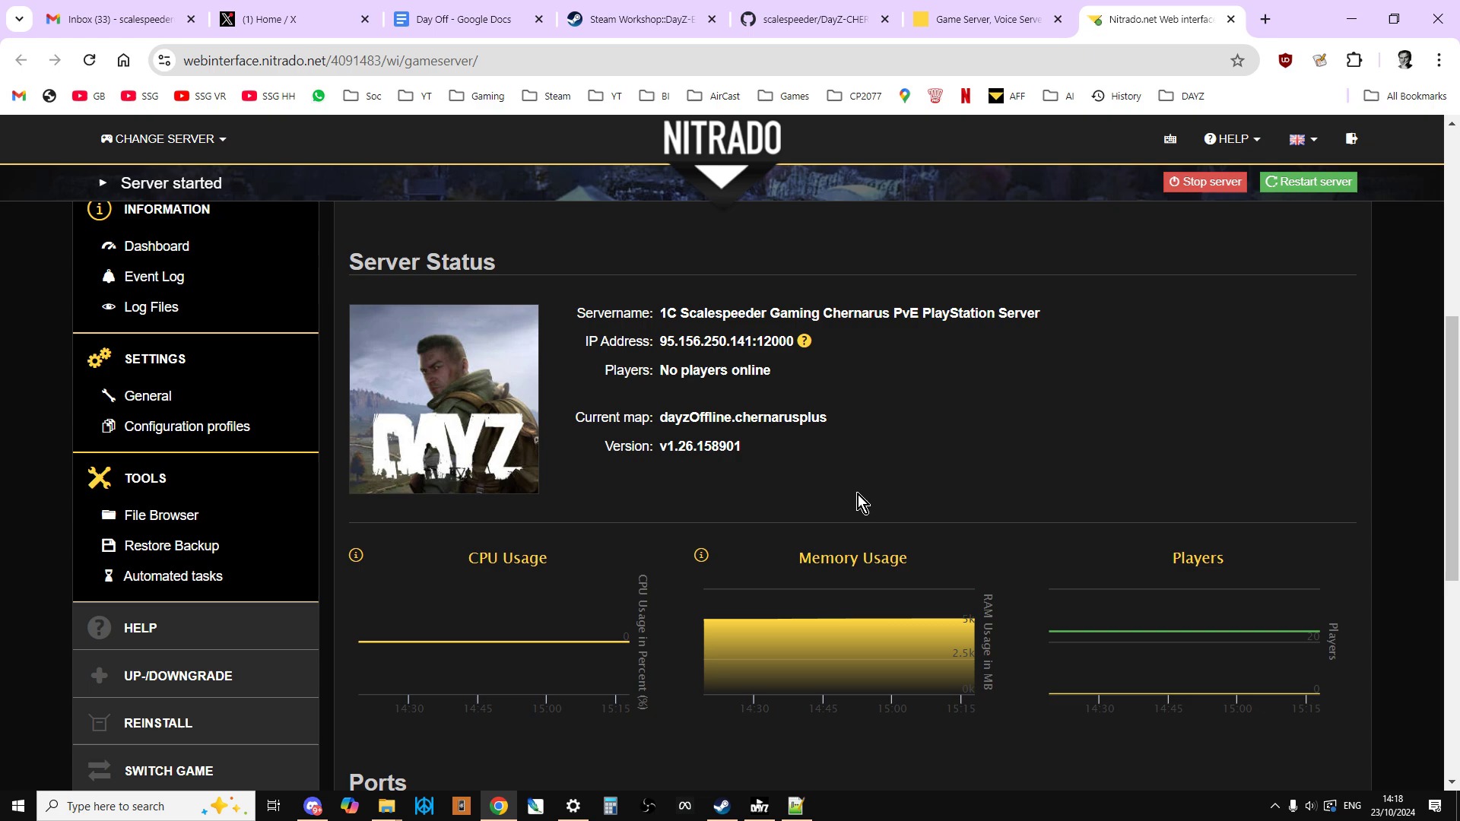
- Open the server's file browser and go into dayzps_missions and its dayzOffline.chernarusplus folder
{"action": "left_click", "coordinate": [180, 514]}
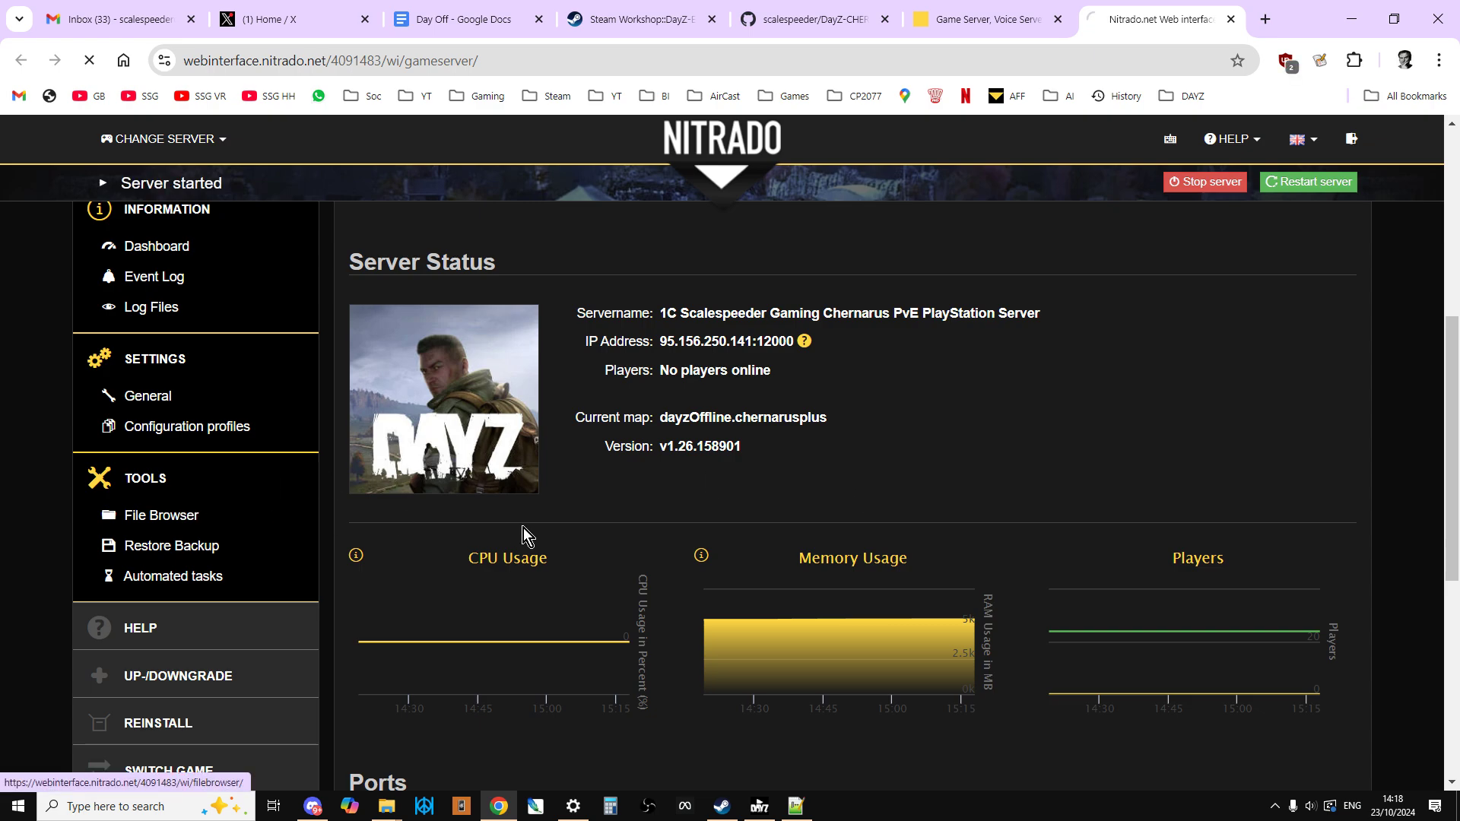
{"action": "scroll", "coordinate": [636, 501], "scroll_direction": "down", "scroll_amount": 6}
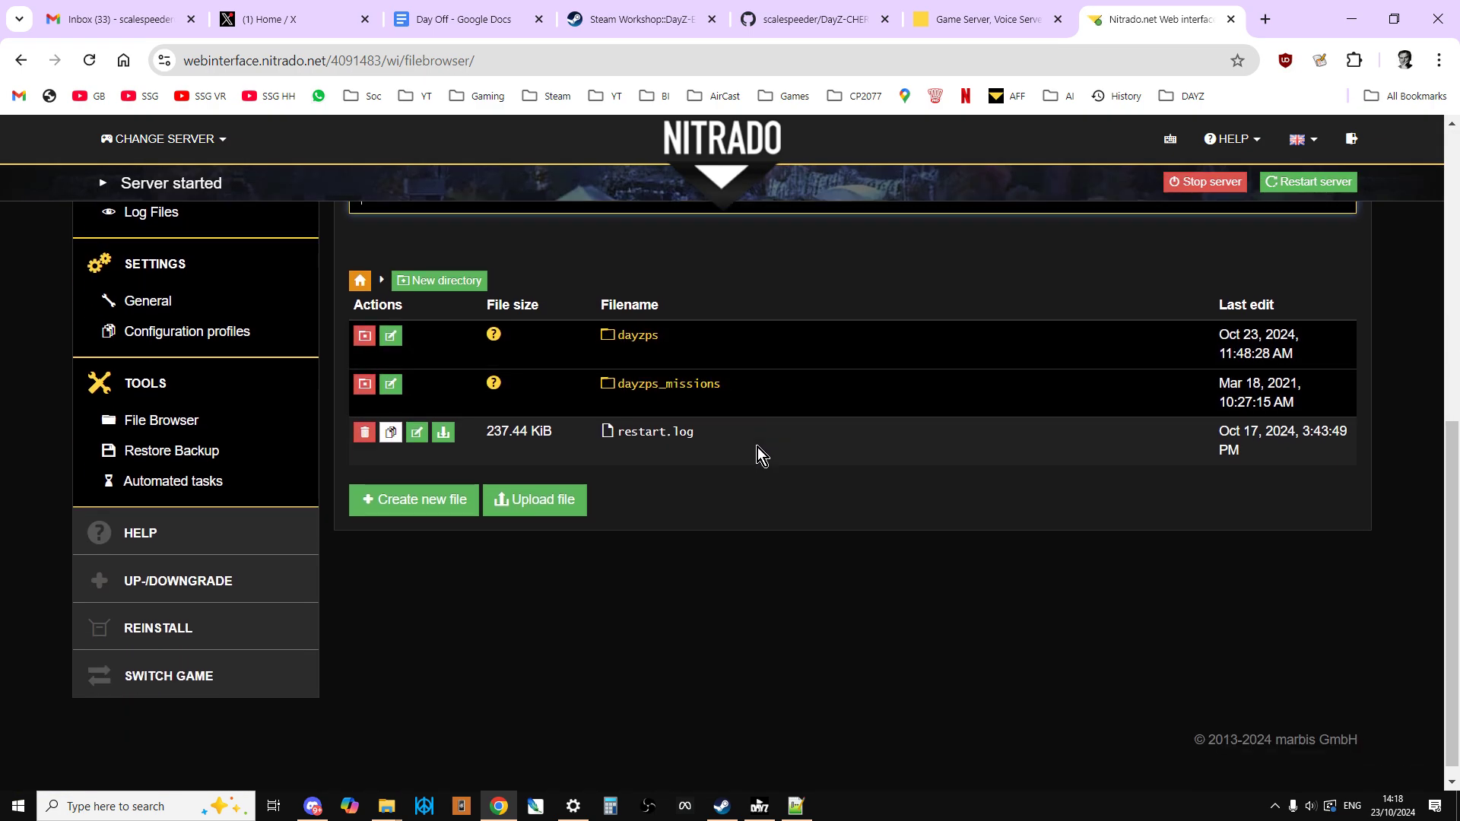
{"action": "left_click", "coordinate": [689, 385]}
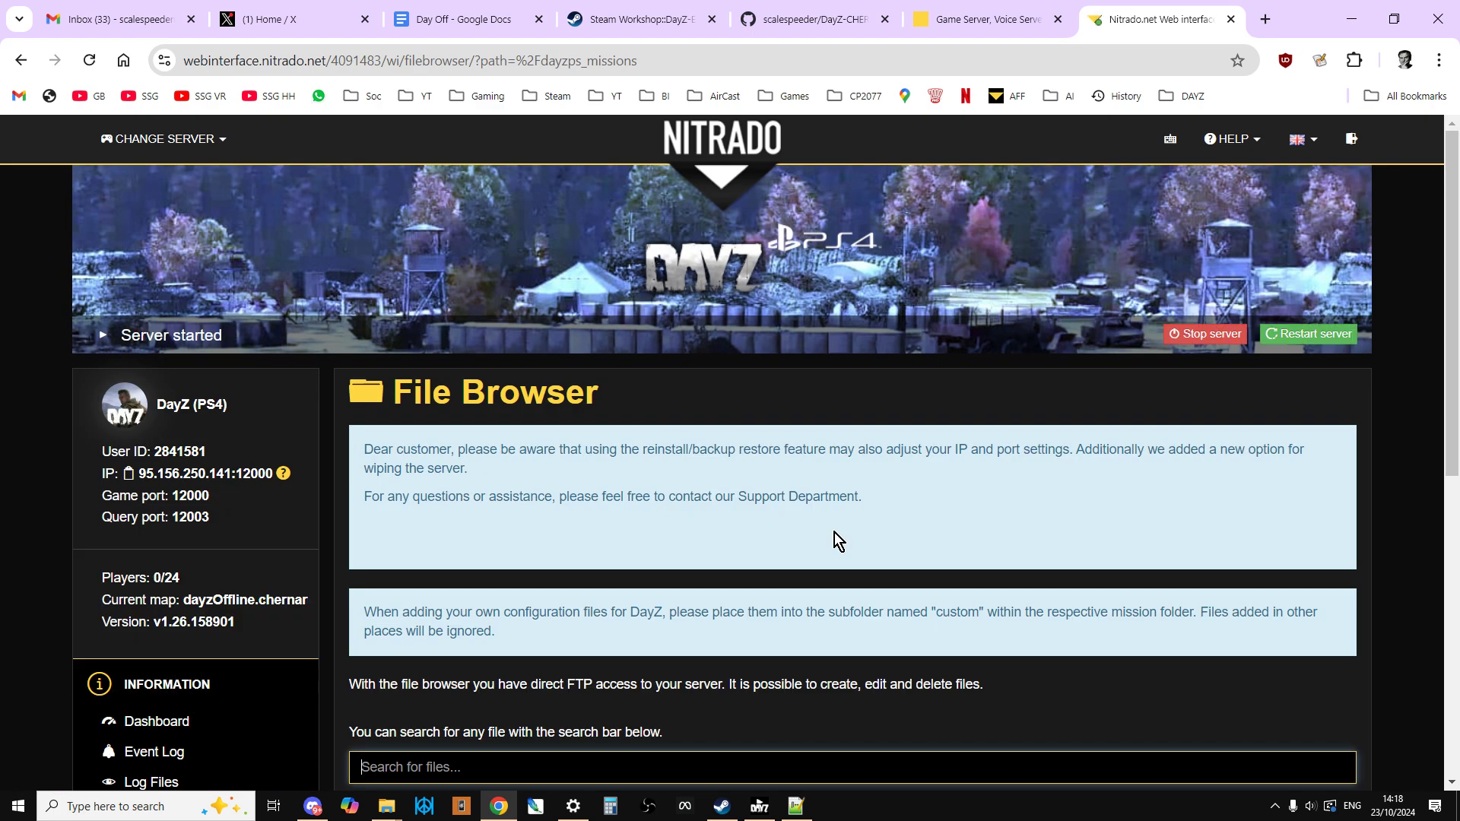
{"action": "scroll", "coordinate": [834, 530], "scroll_direction": "down", "scroll_amount": 5}
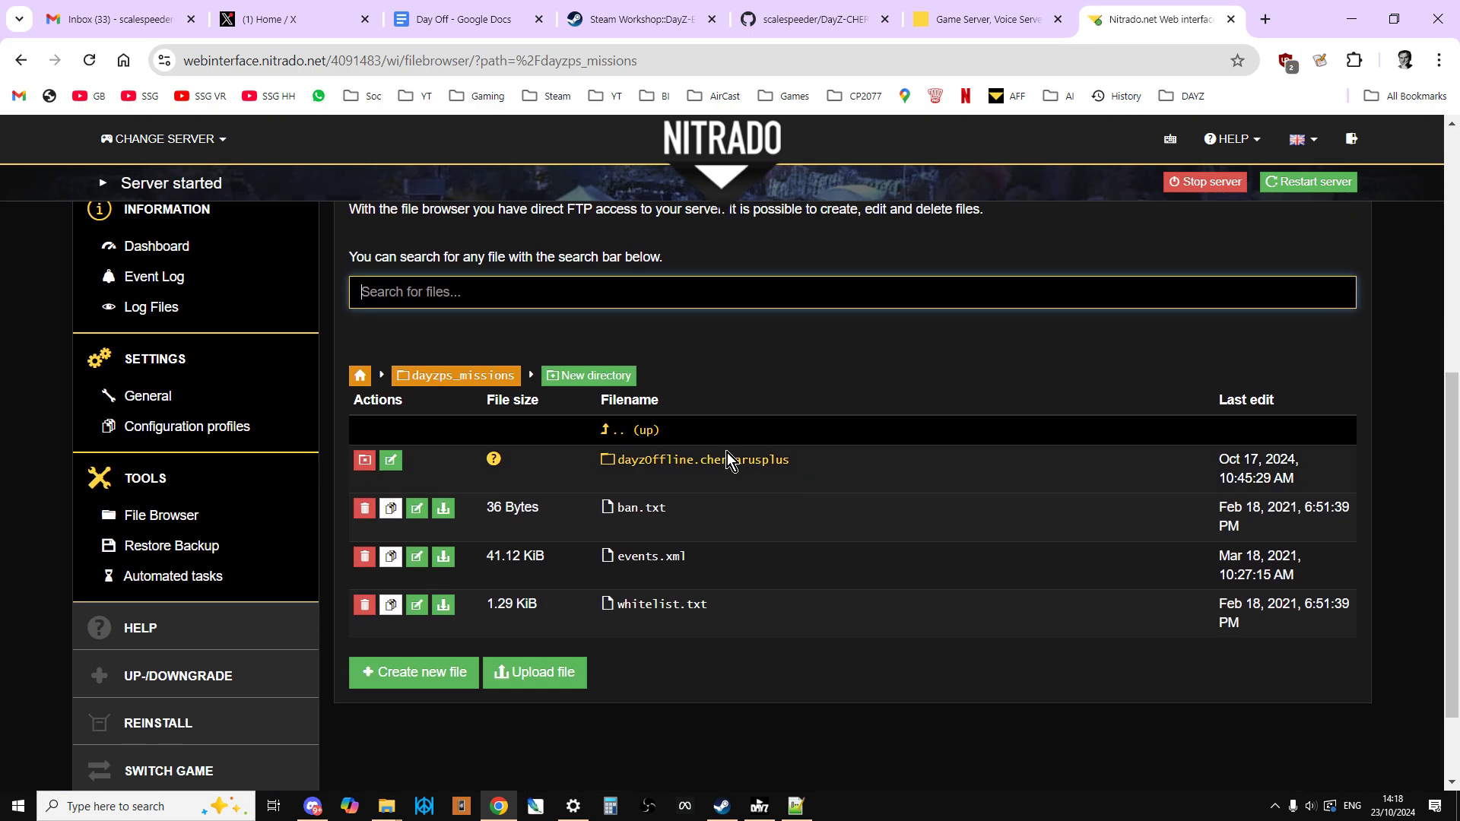
{"action": "left_click", "coordinate": [732, 467]}
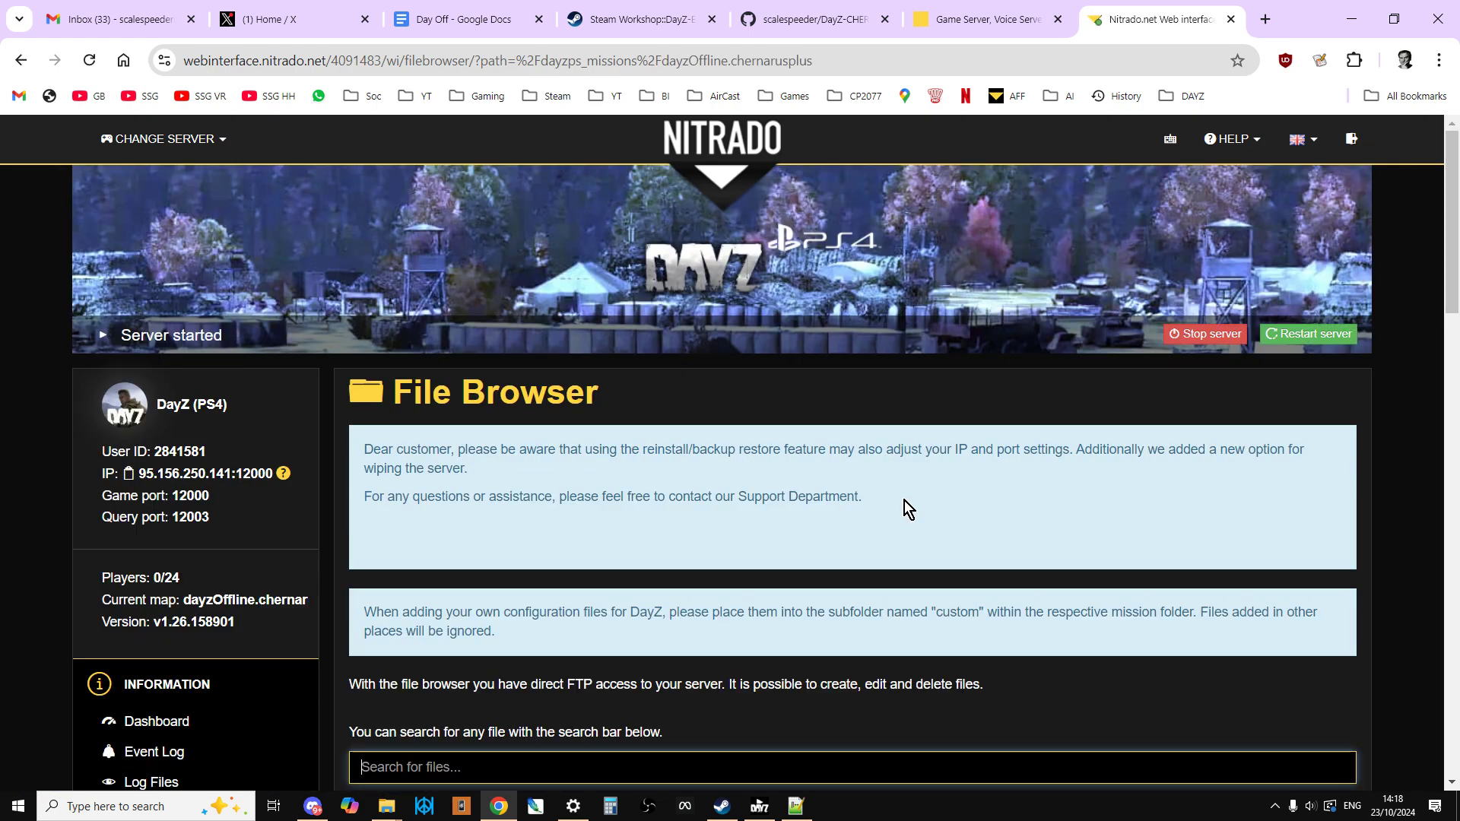
{"action": "scroll", "coordinate": [905, 502], "scroll_direction": "down", "scroll_amount": 4}
{"action": "scroll", "coordinate": [904, 506], "scroll_direction": "down", "scroll_amount": 4}
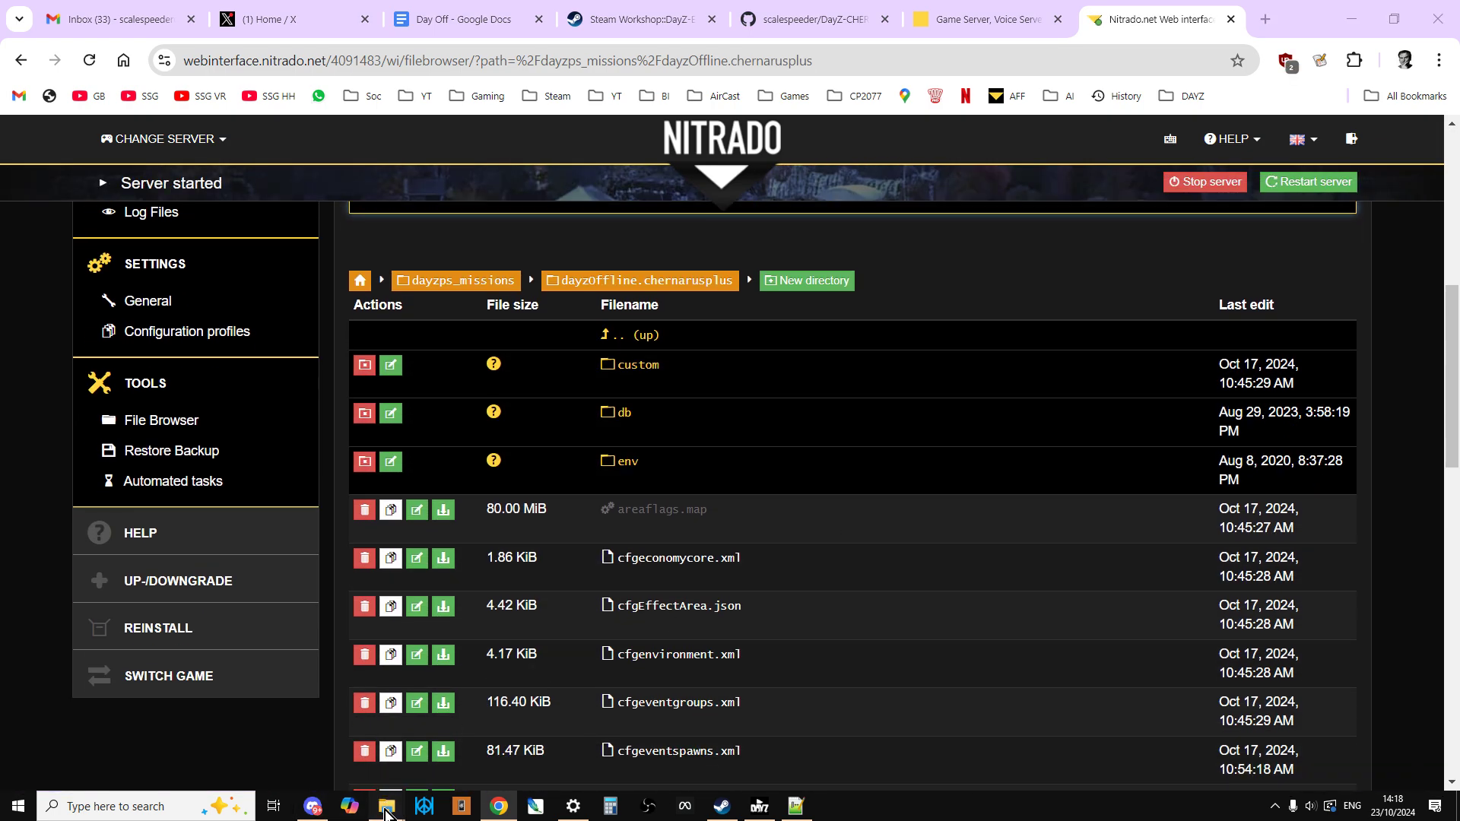
- Show the local DayZServer mpmissions folder and its dayzOffline.chernarusplus subfolder in File Explorer, and return to the Nitrado file list in the browser
{"action": "mouse_move", "coordinate": [386, 812]}
{"action": "left_click", "coordinate": [447, 759]}
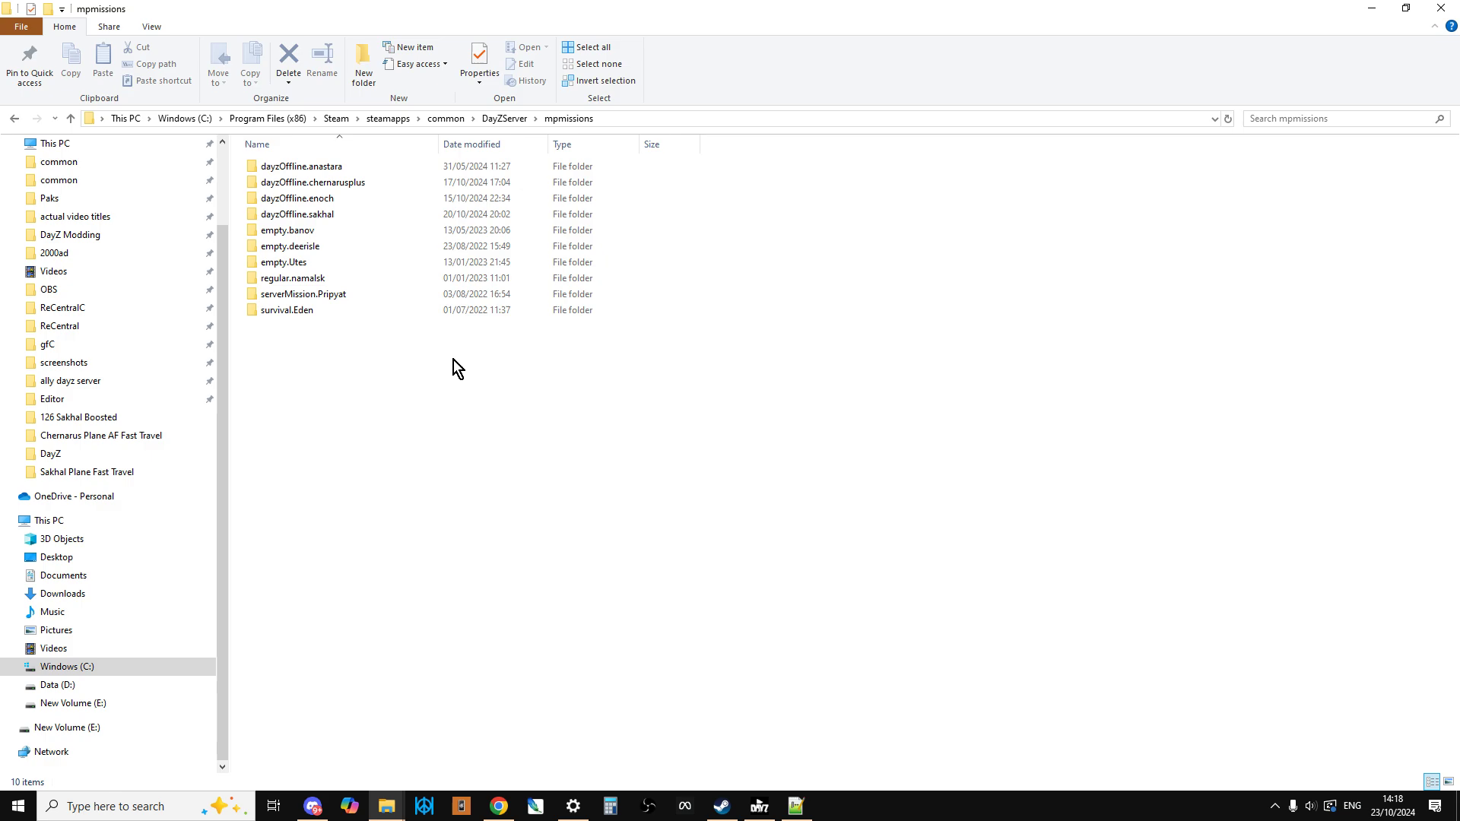
{"action": "left_click", "coordinate": [495, 810]}
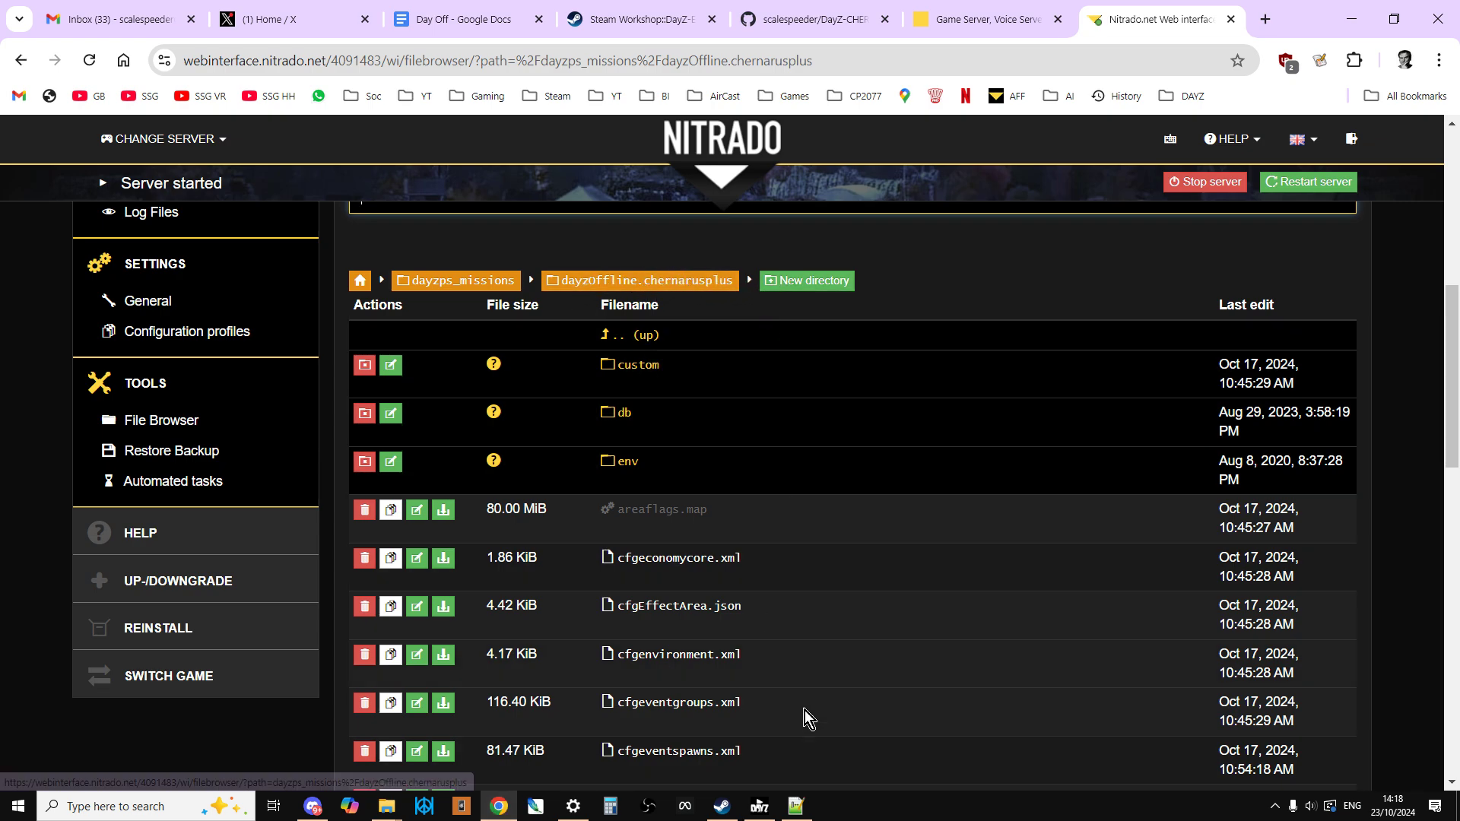
{"action": "mouse_move", "coordinate": [388, 805]}
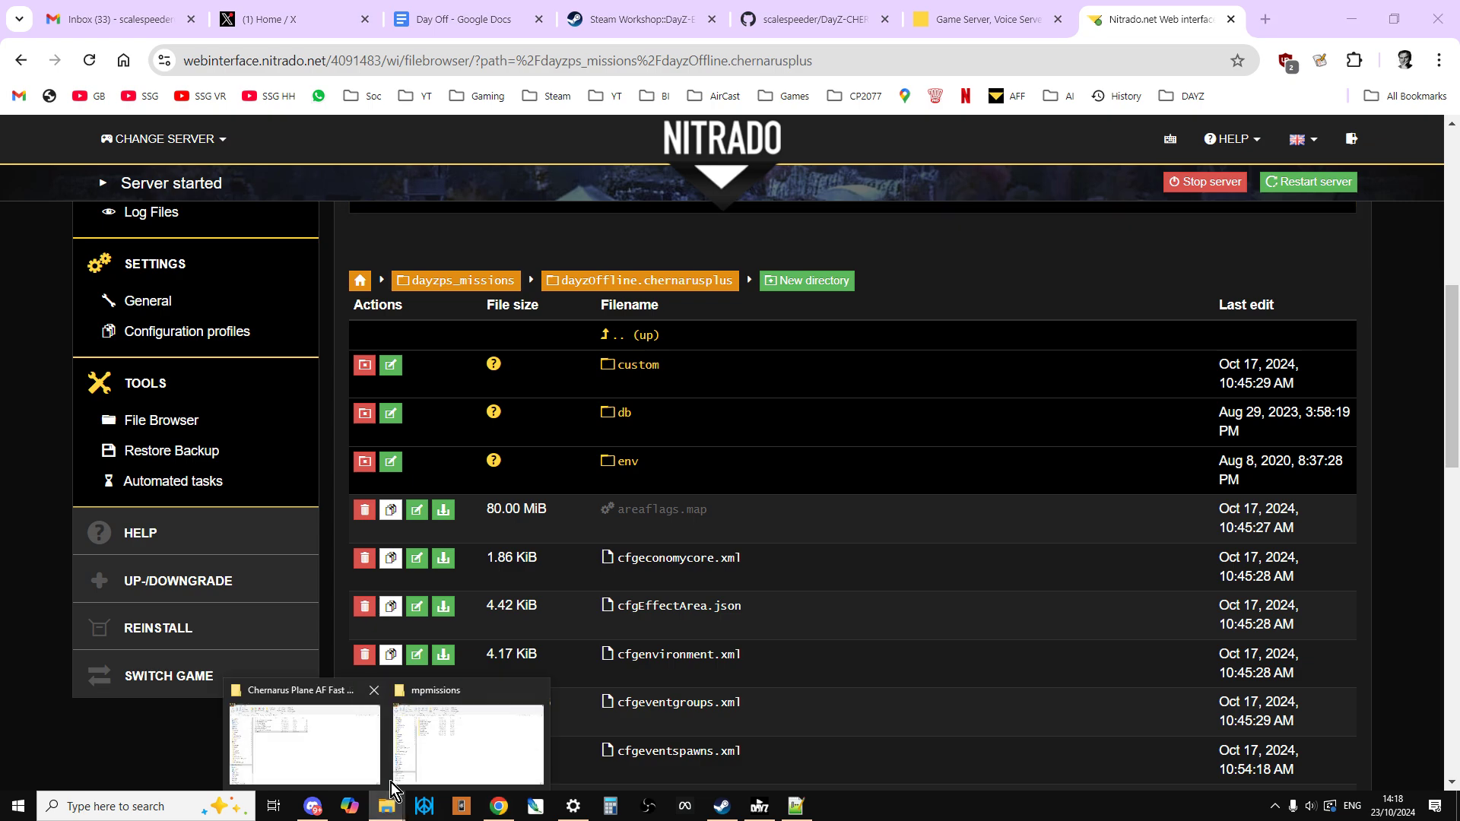
{"action": "left_click", "coordinate": [418, 754]}
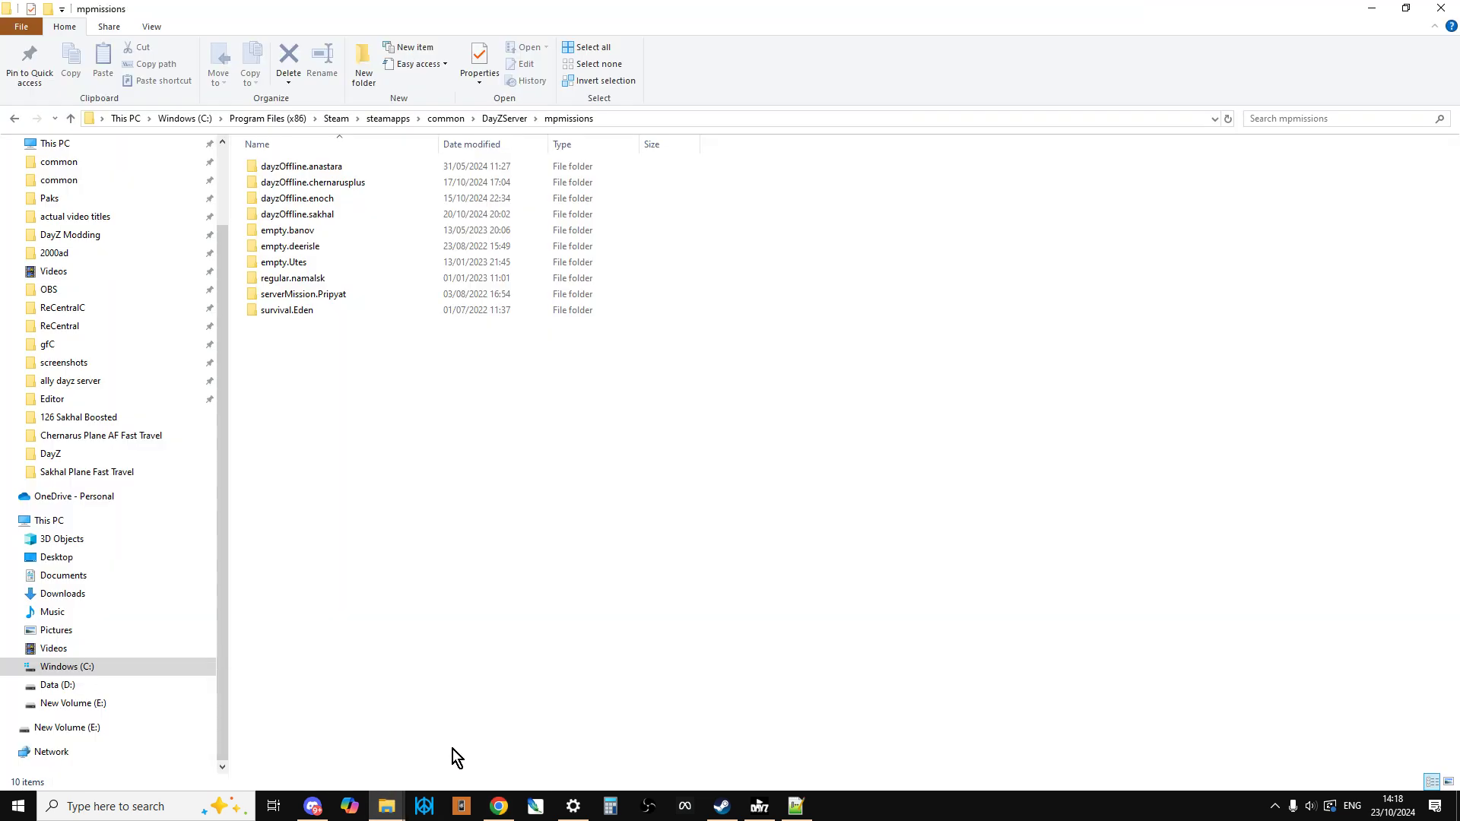
{"action": "double_click", "coordinate": [344, 181]}
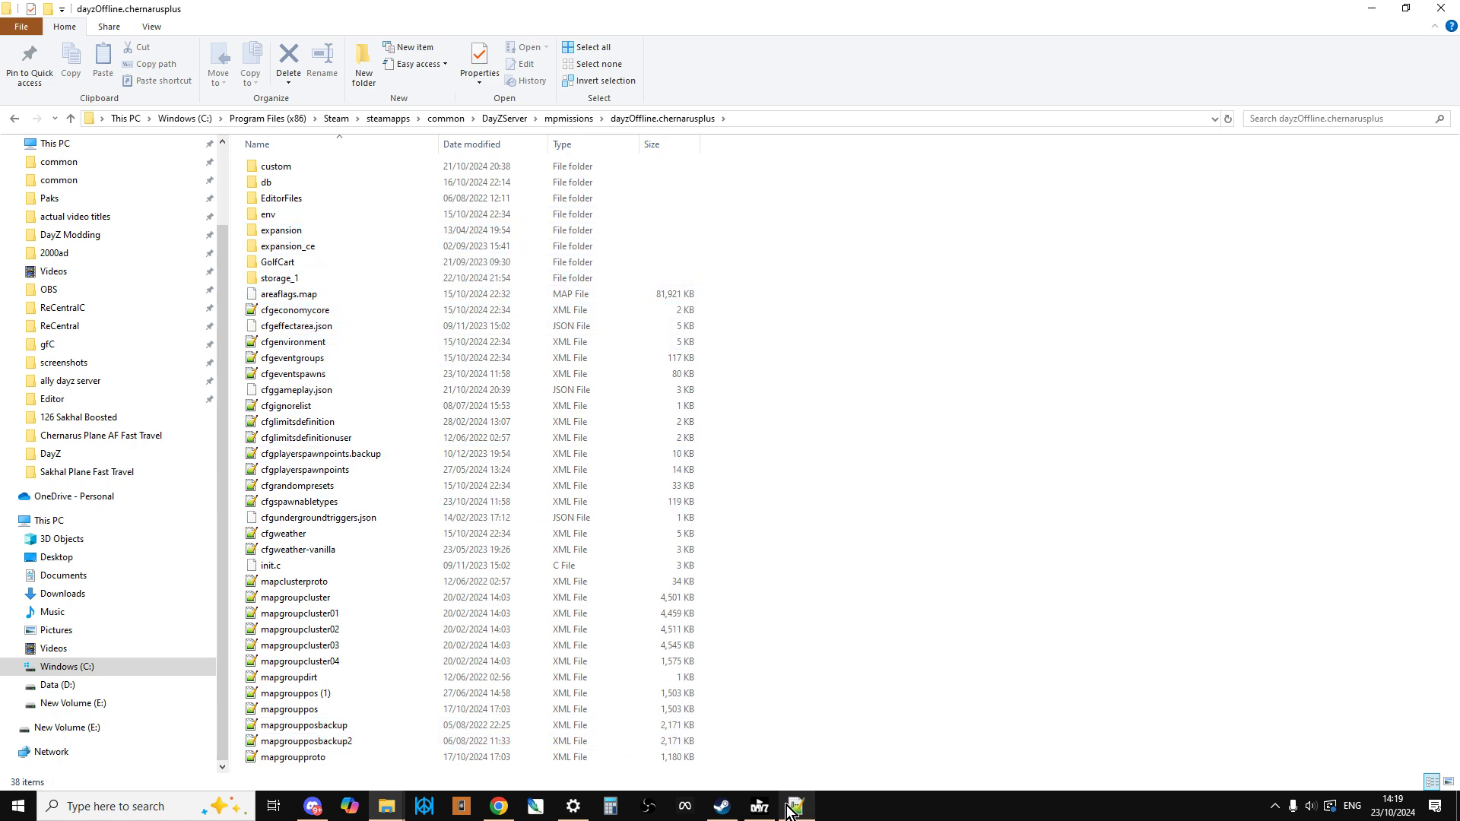
{"action": "left_click", "coordinate": [498, 806]}
{"action": "scroll", "coordinate": [676, 523], "scroll_direction": "down", "scroll_amount": 1}
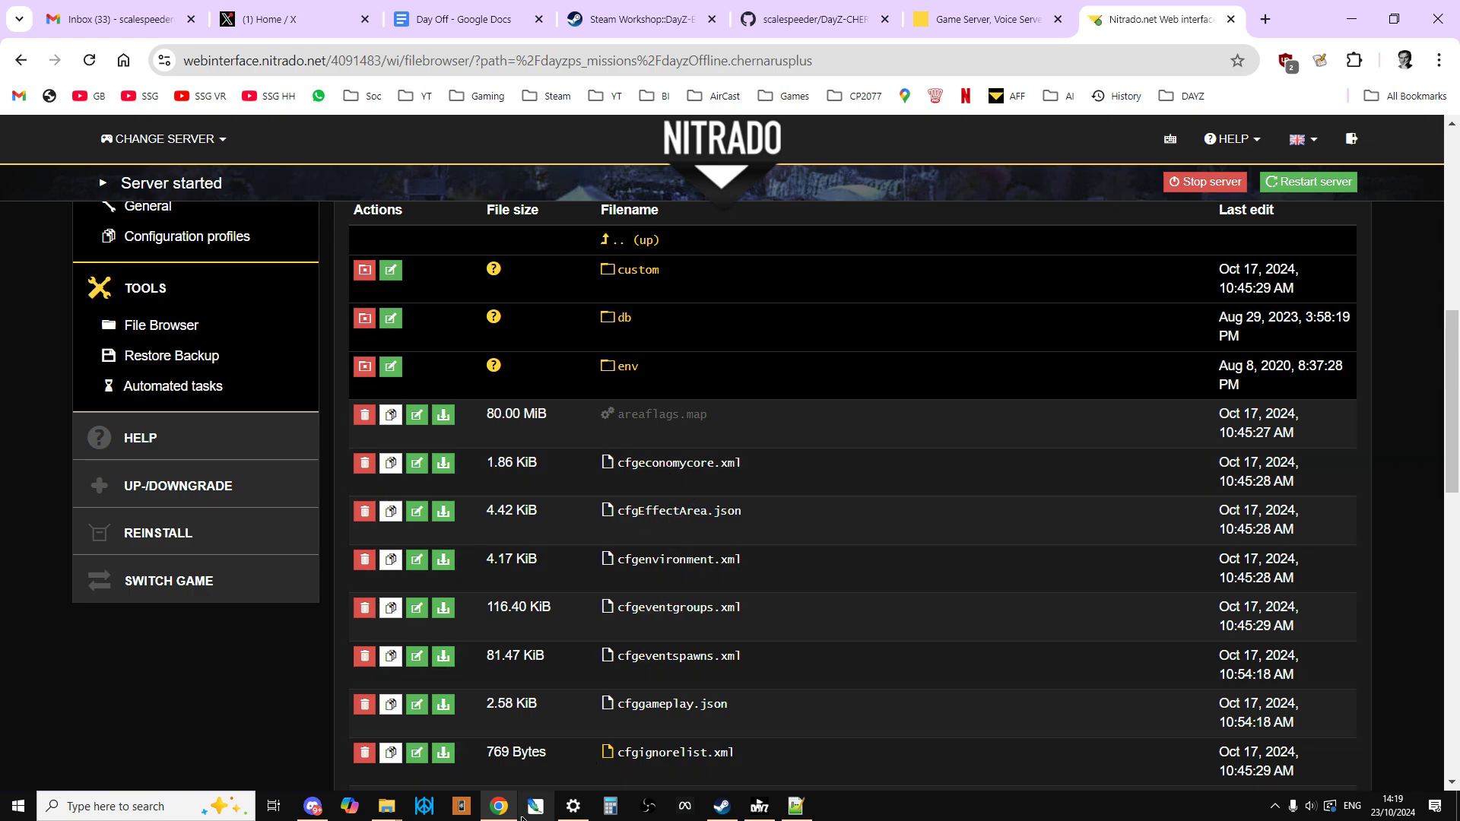
- Switch to the readme in Notepad++ and review its opening section and mod description
{"action": "mouse_move", "coordinate": [498, 817]}
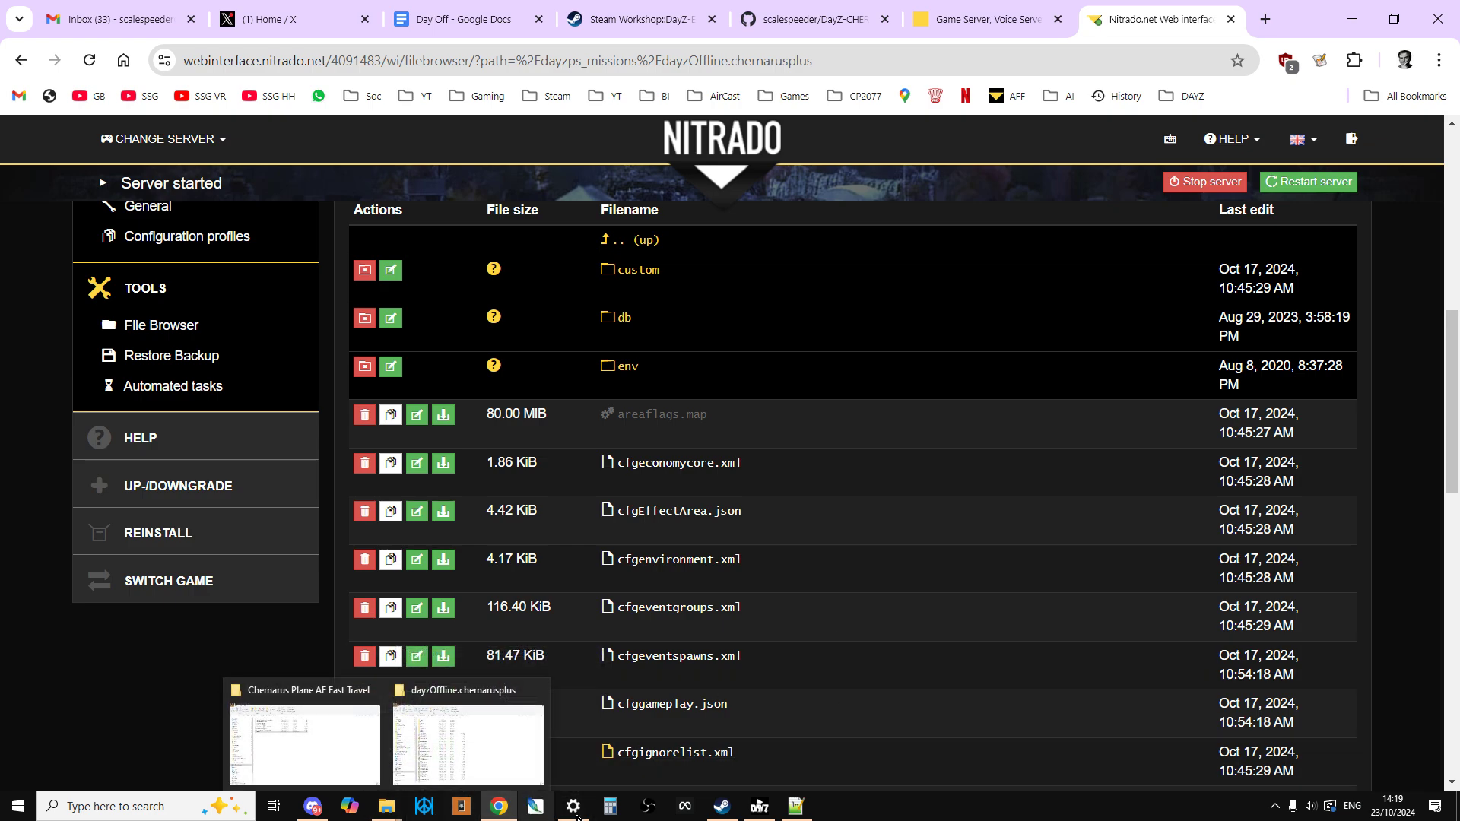
{"action": "left_click", "coordinate": [796, 806]}
{"action": "scroll", "coordinate": [392, 531], "scroll_direction": "up", "scroll_amount": 4}
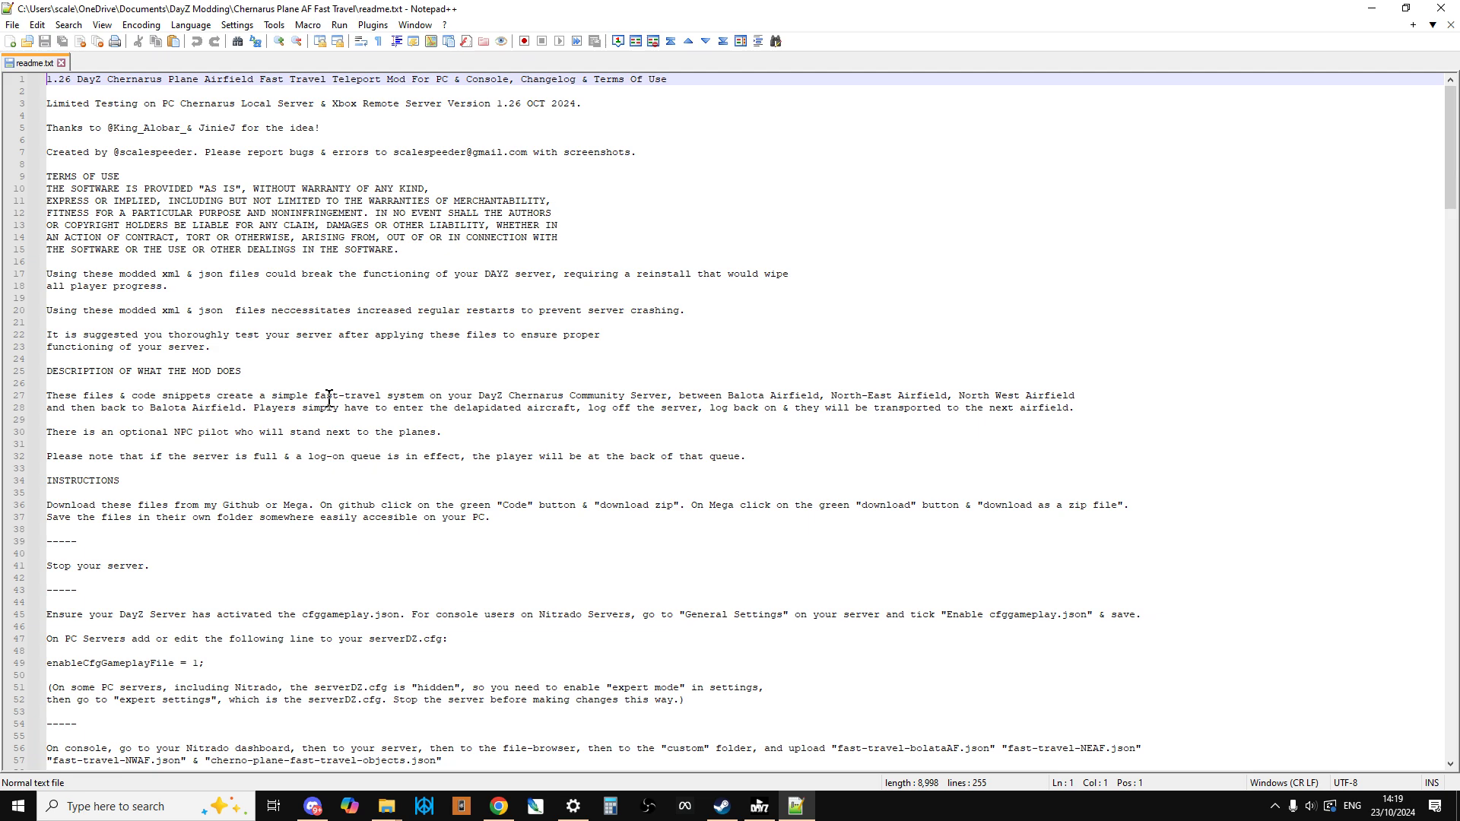
{"action": "scroll", "coordinate": [328, 399], "scroll_direction": "down", "scroll_amount": 2}
- Switch to the browser and show the DayZ-Editor page on Steam Workshop
{"action": "left_click", "coordinate": [498, 806]}
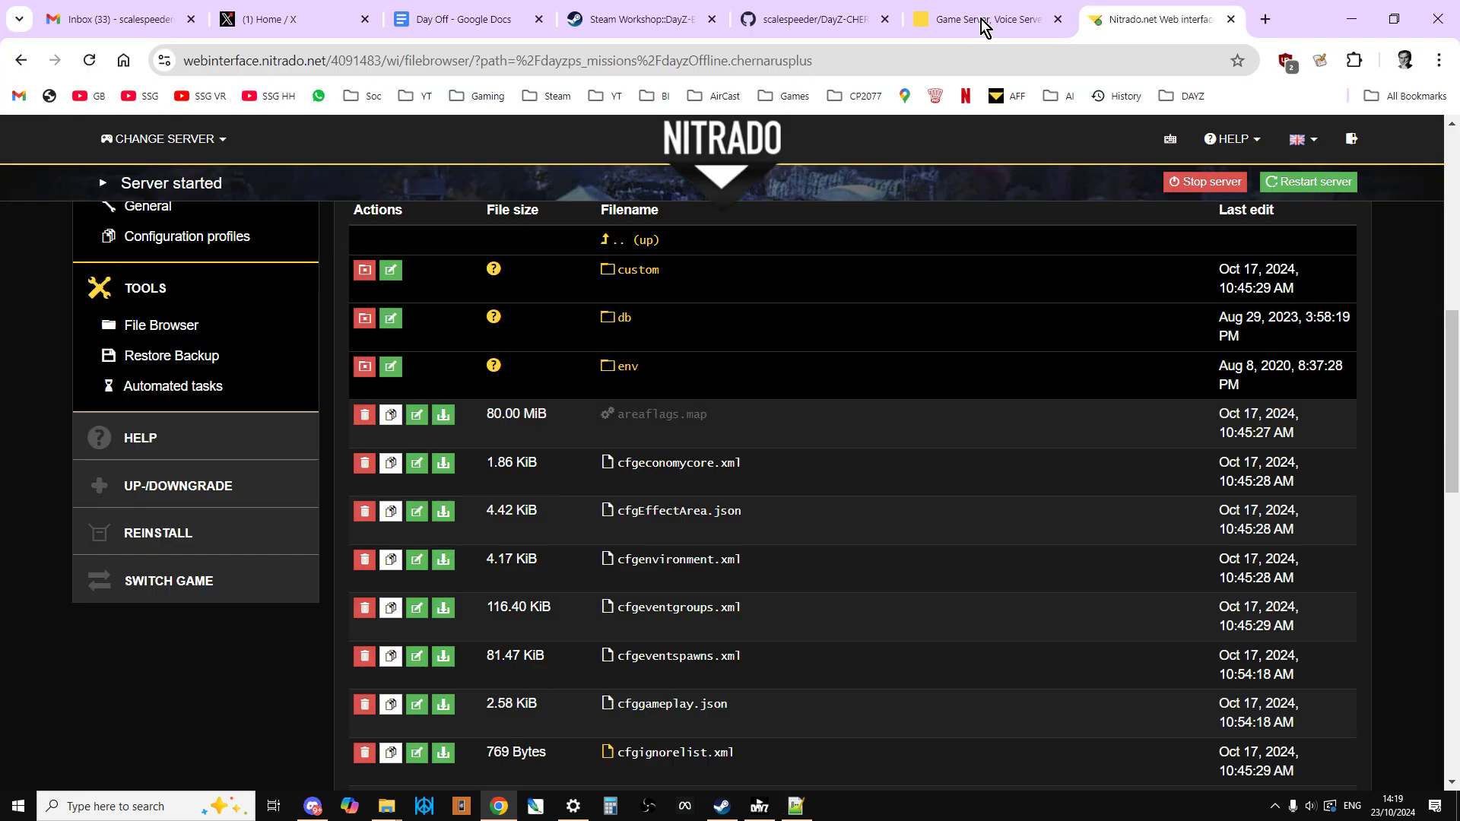
{"action": "left_click", "coordinate": [672, 17]}
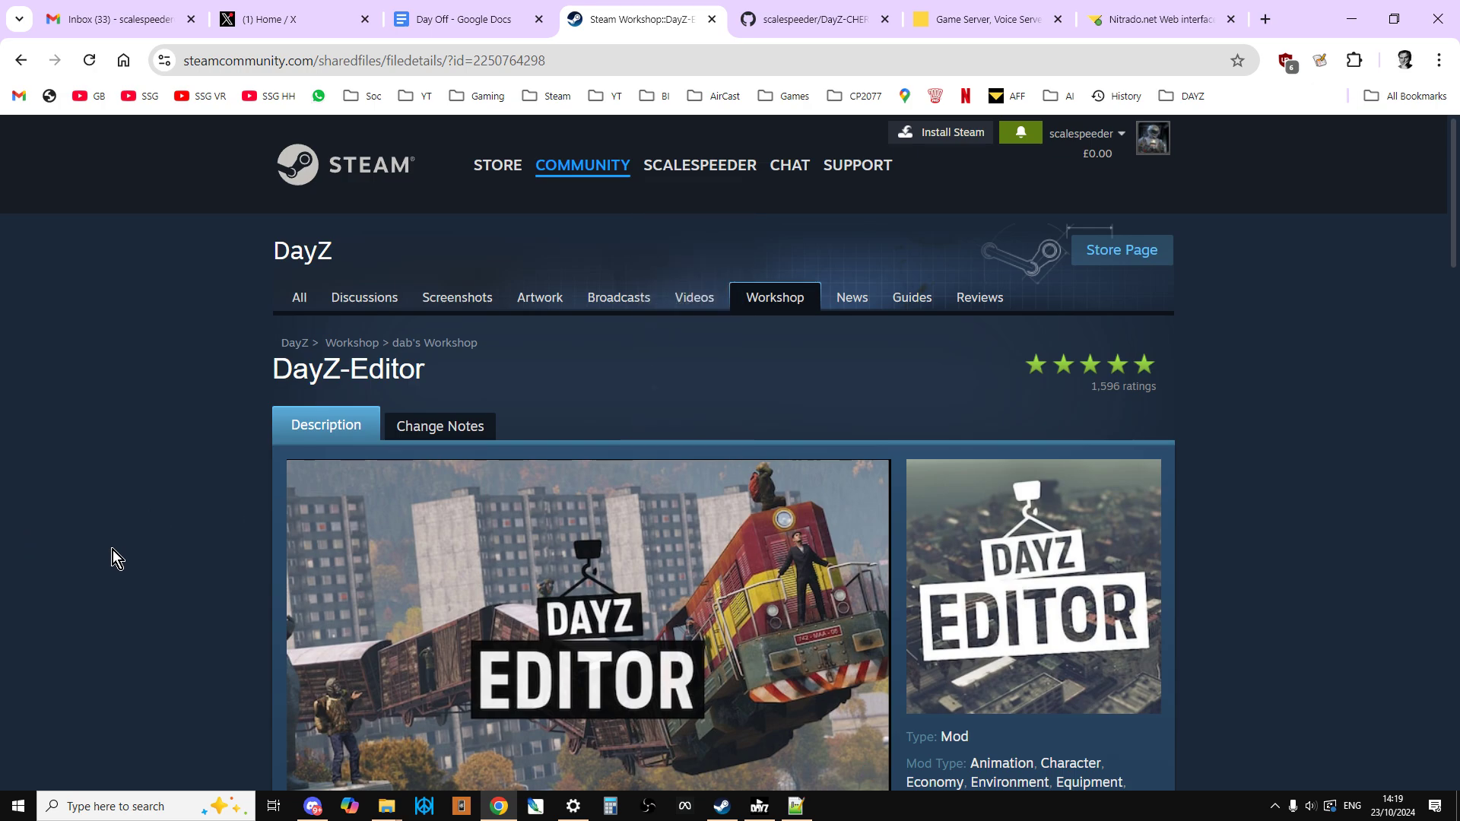
{"action": "scroll", "coordinate": [113, 550], "scroll_direction": "down", "scroll_amount": 2}
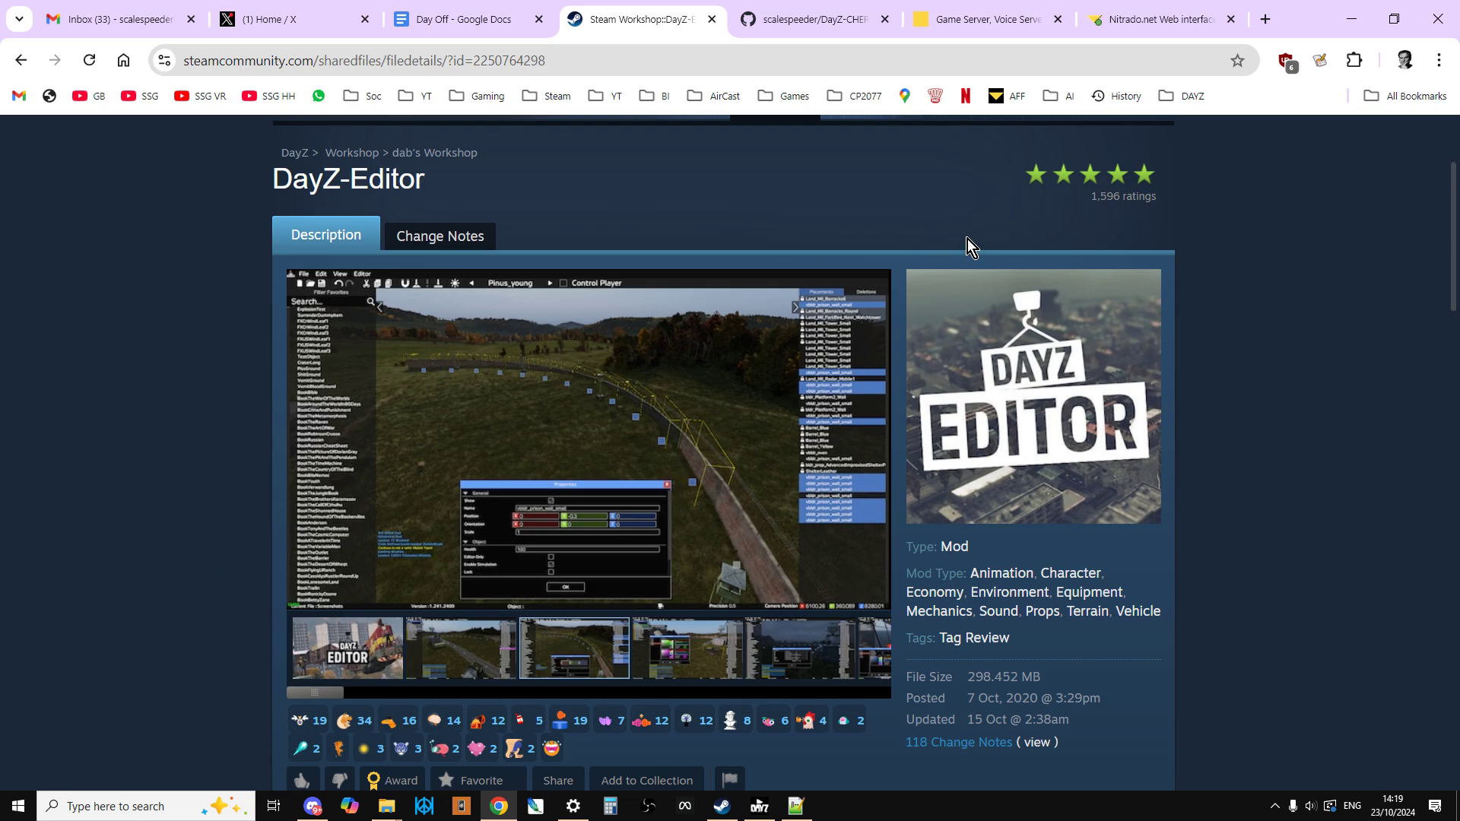
- Return to the readme in Notepad++, highlight the two credited contributors, and read down to the cfggameplay.json and file upload instructions
{"action": "left_click", "coordinate": [796, 805]}
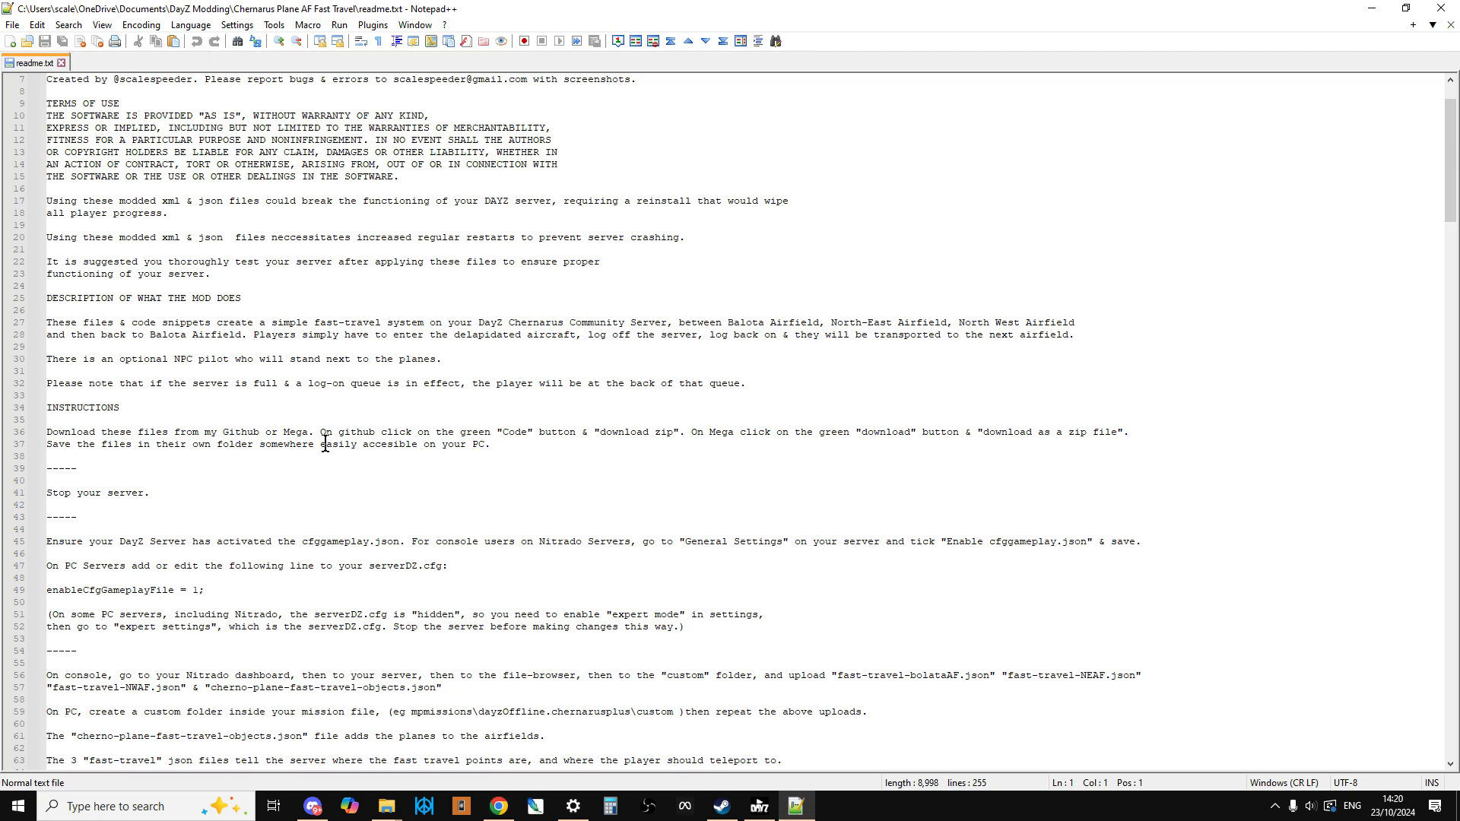
{"action": "scroll", "coordinate": [287, 410], "scroll_direction": "up", "scroll_amount": 2}
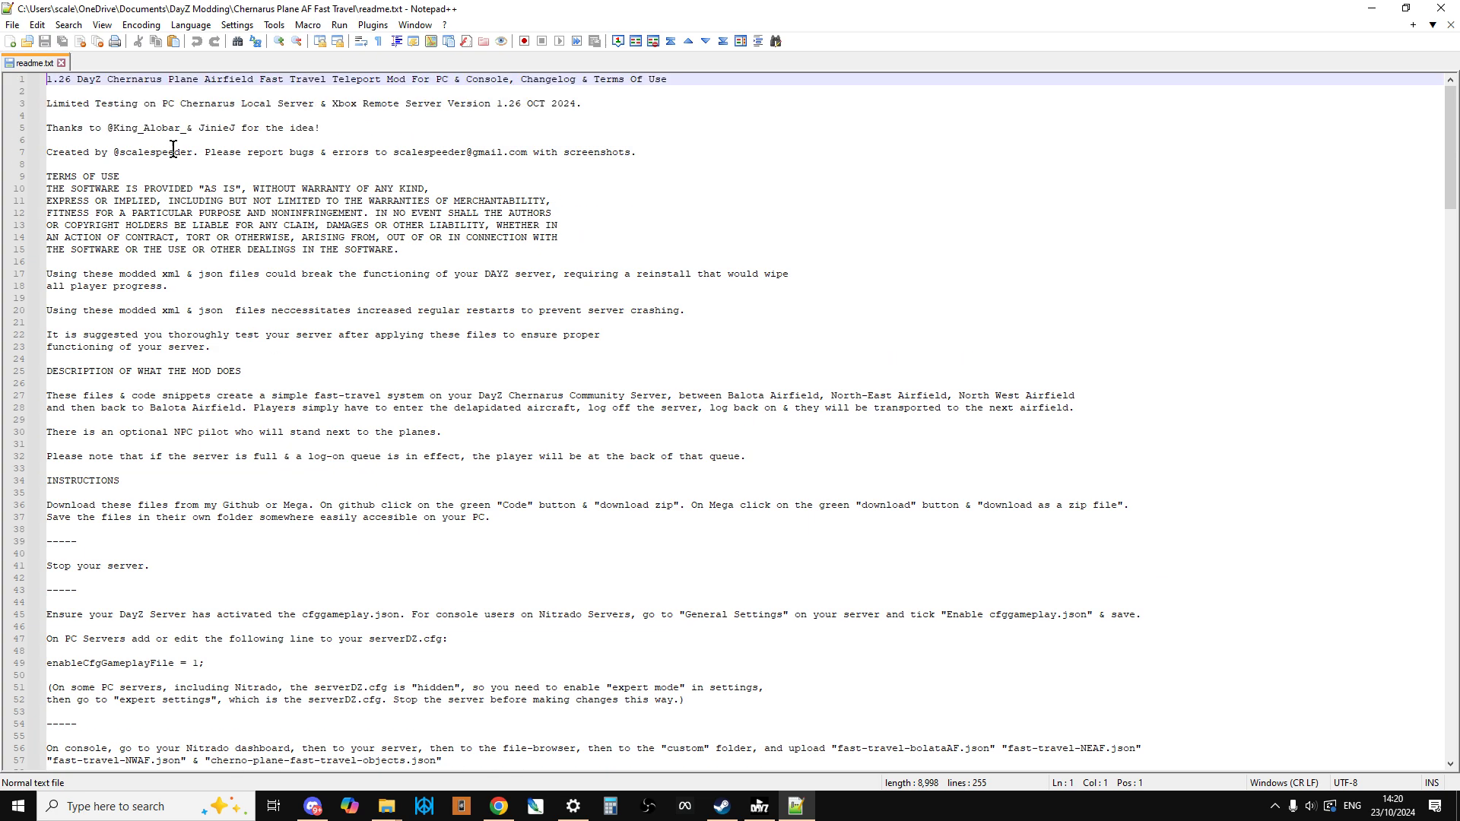
{"action": "left_click_drag", "start_coordinate": [104, 127], "coordinate": [183, 128]}
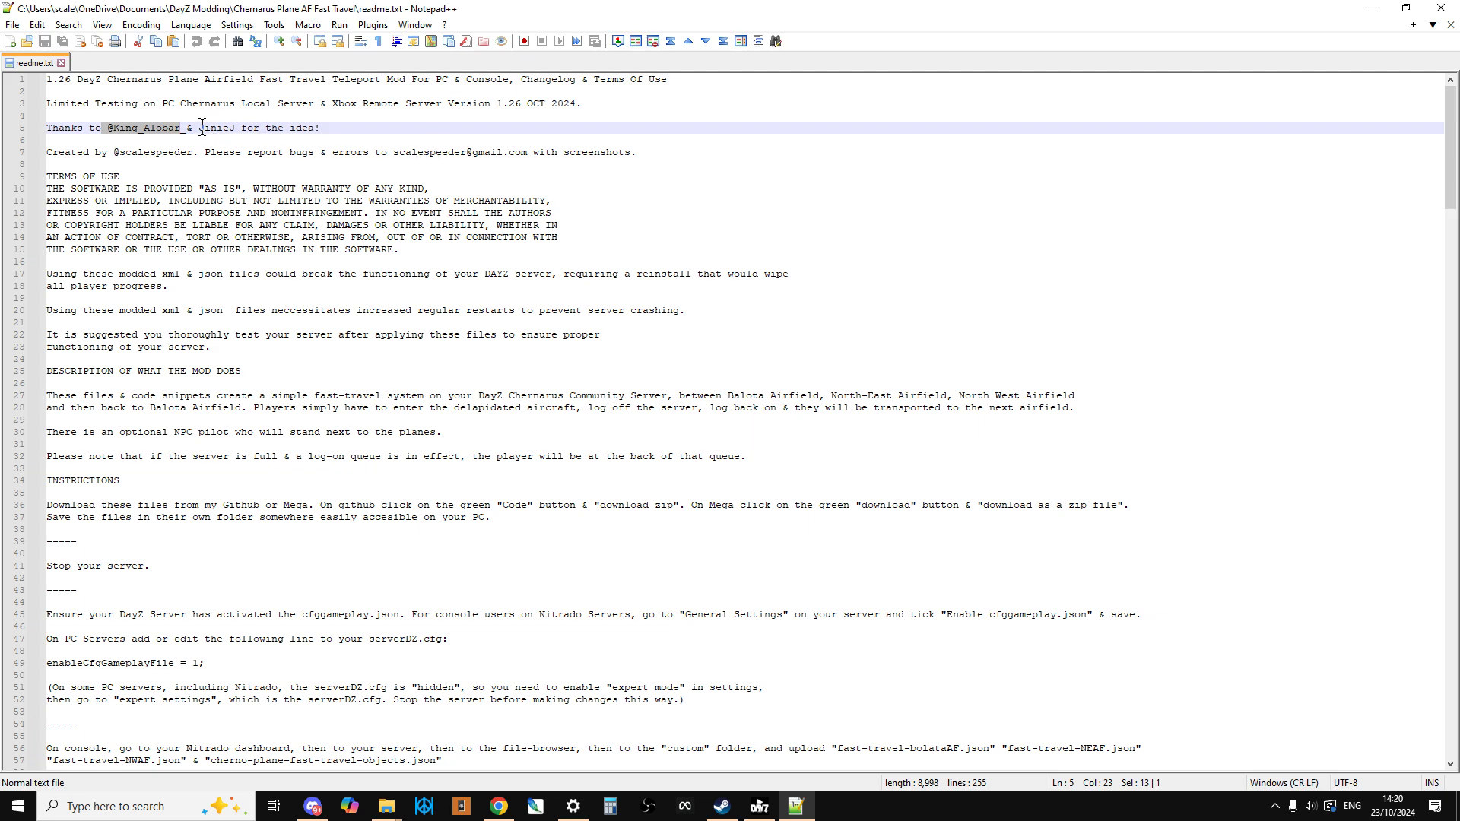
{"action": "left_click_drag", "start_coordinate": [196, 128], "coordinate": [246, 122]}
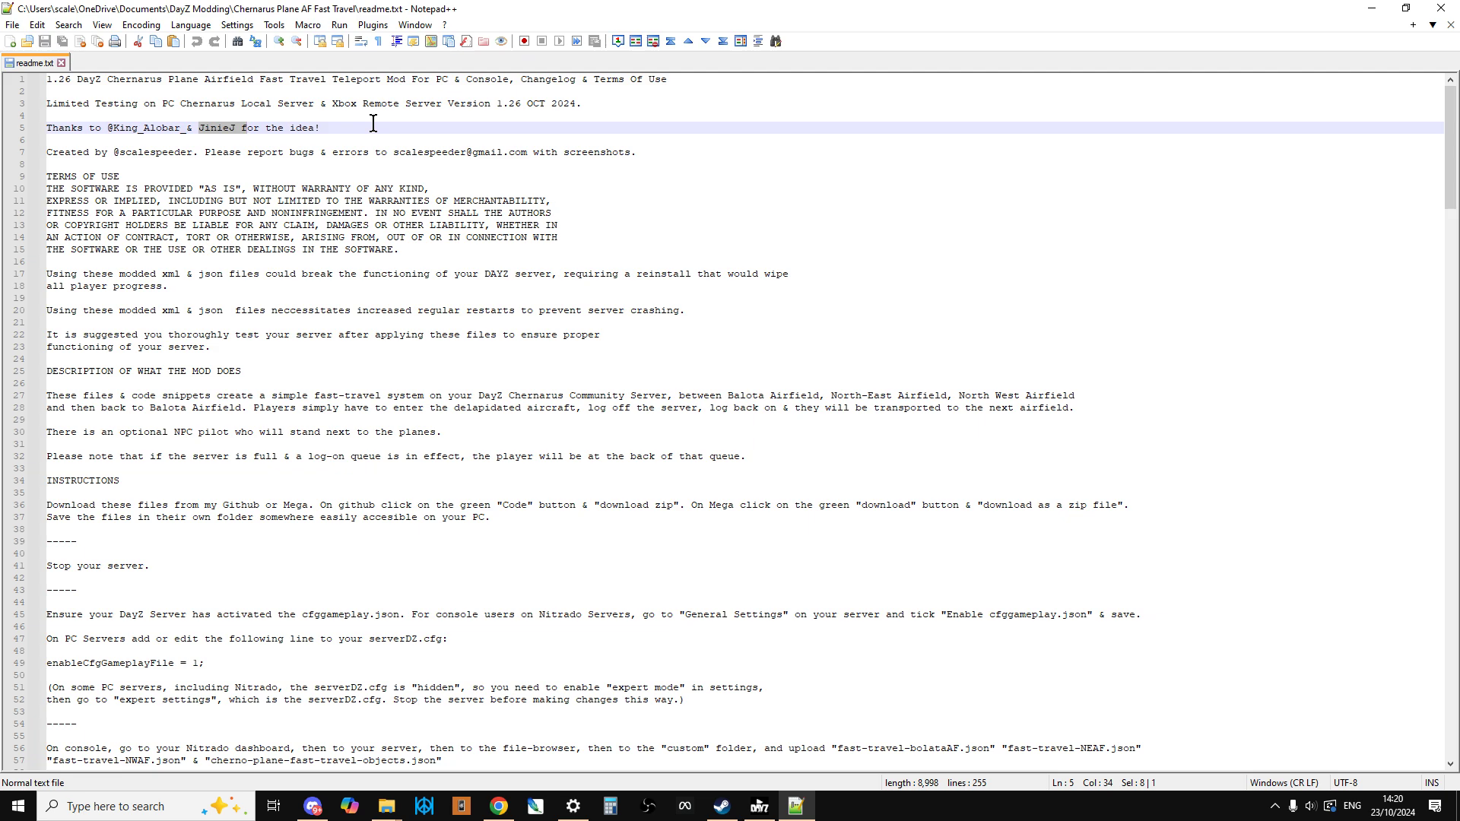
{"action": "left_click", "coordinate": [463, 185]}
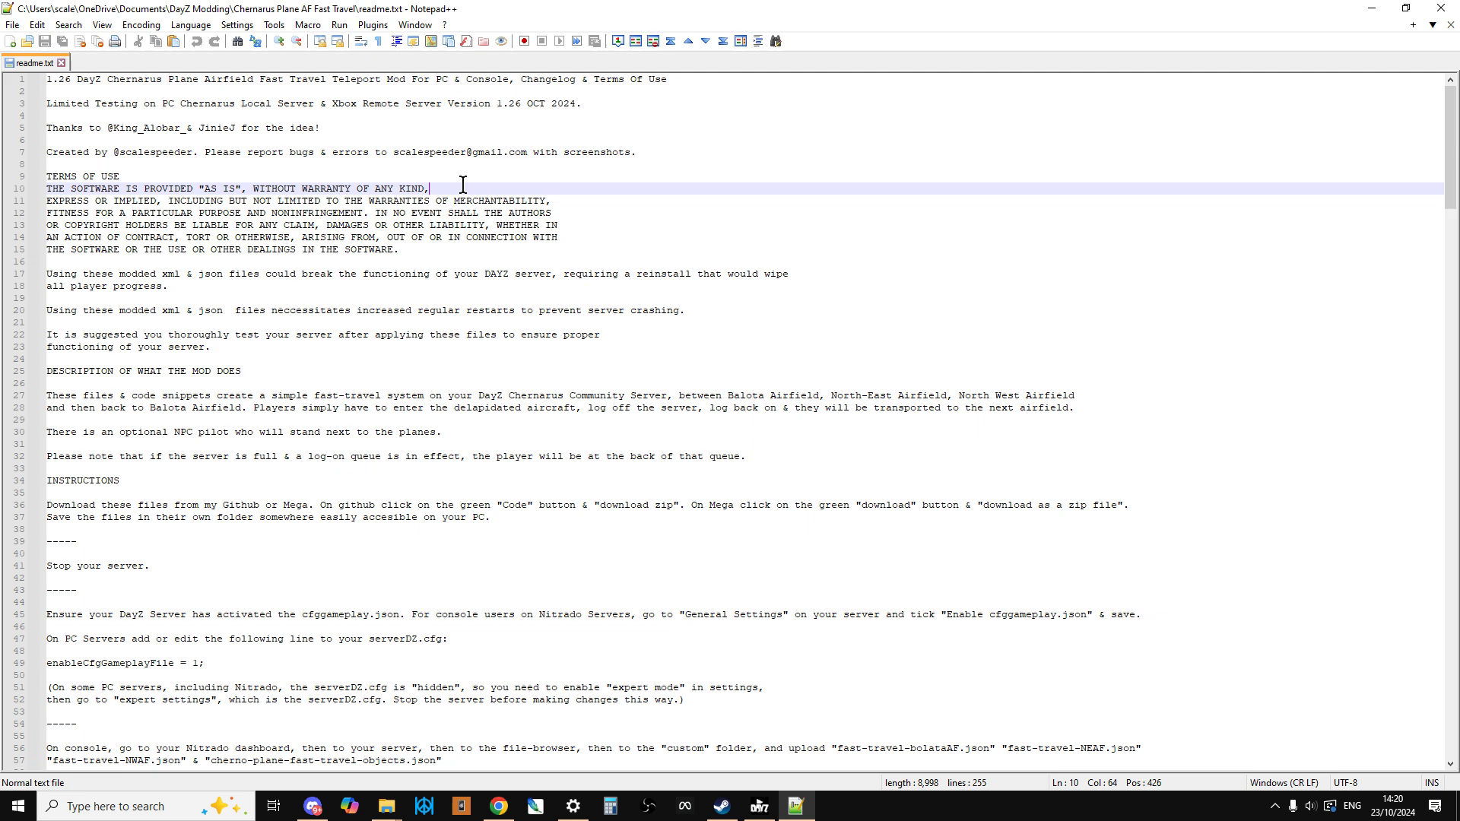
{"action": "scroll", "coordinate": [463, 185], "scroll_direction": "down", "scroll_amount": 8}
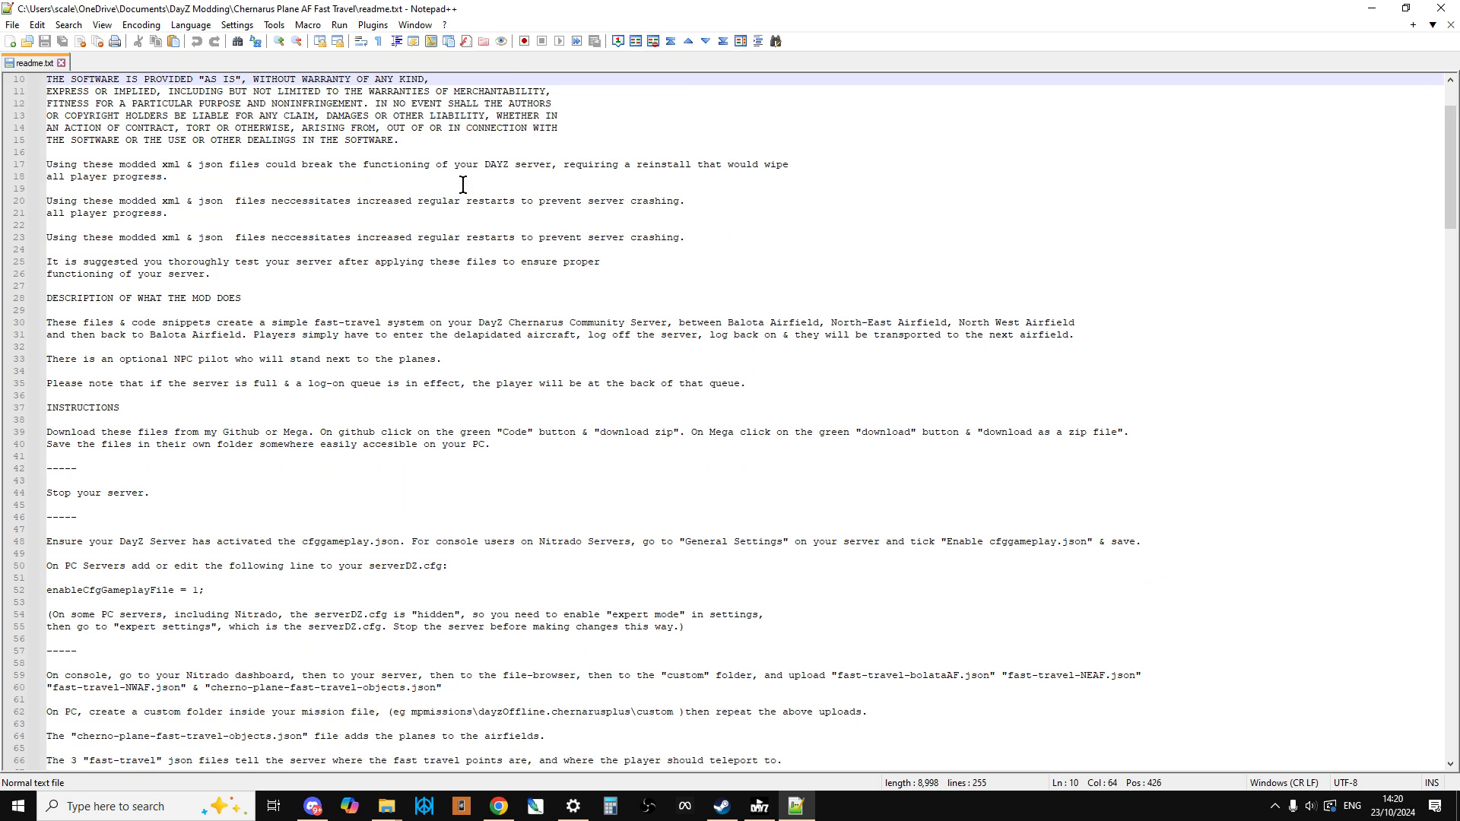
{"action": "scroll", "coordinate": [463, 185], "scroll_direction": "down", "scroll_amount": 3}
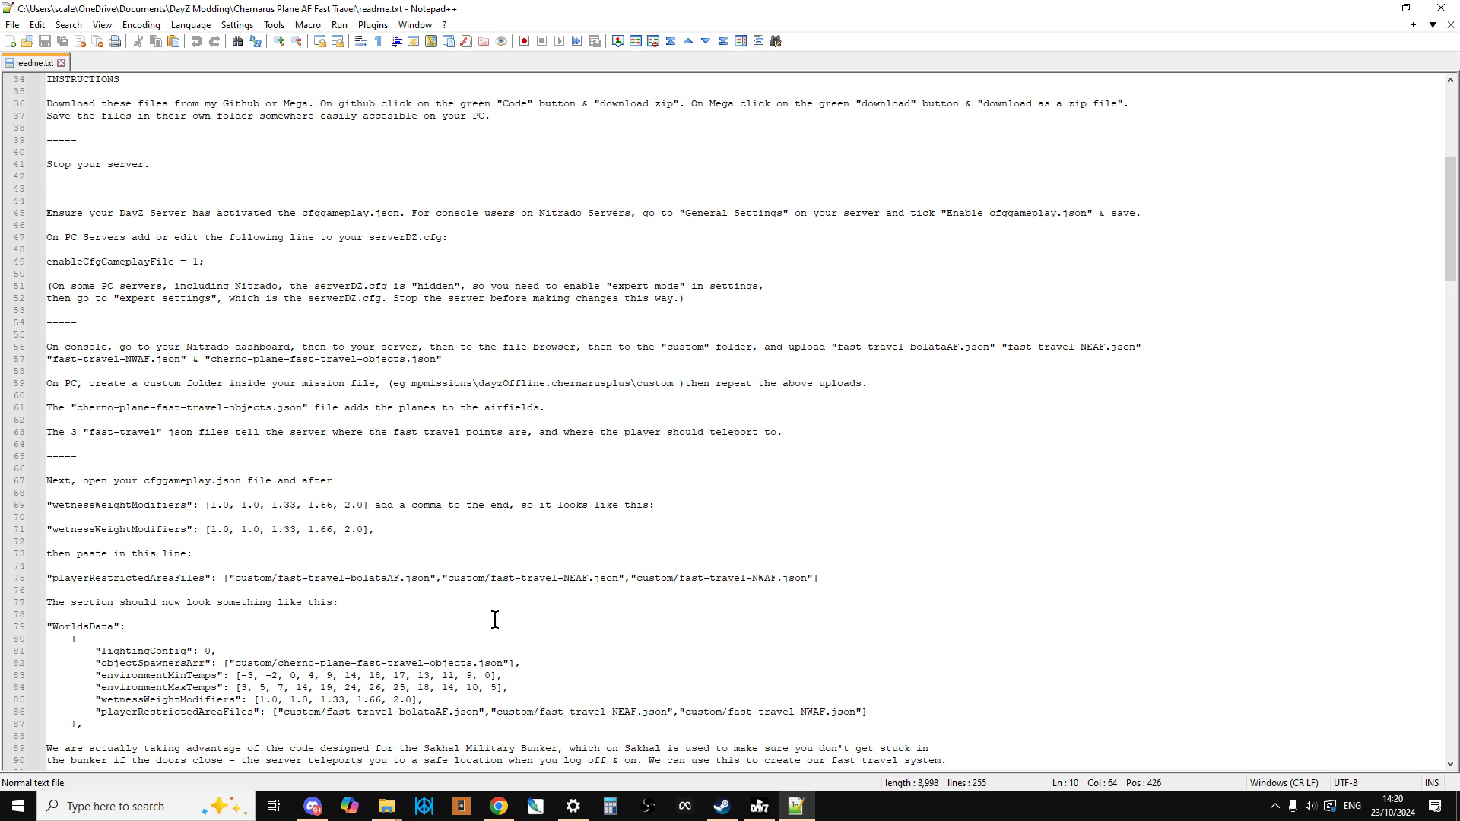
{"action": "scroll", "coordinate": [495, 627], "scroll_direction": "down", "scroll_amount": 1}
- Switch to the Nitrado web interface in the browser and open the server's general settings
{"action": "left_click", "coordinate": [498, 806]}
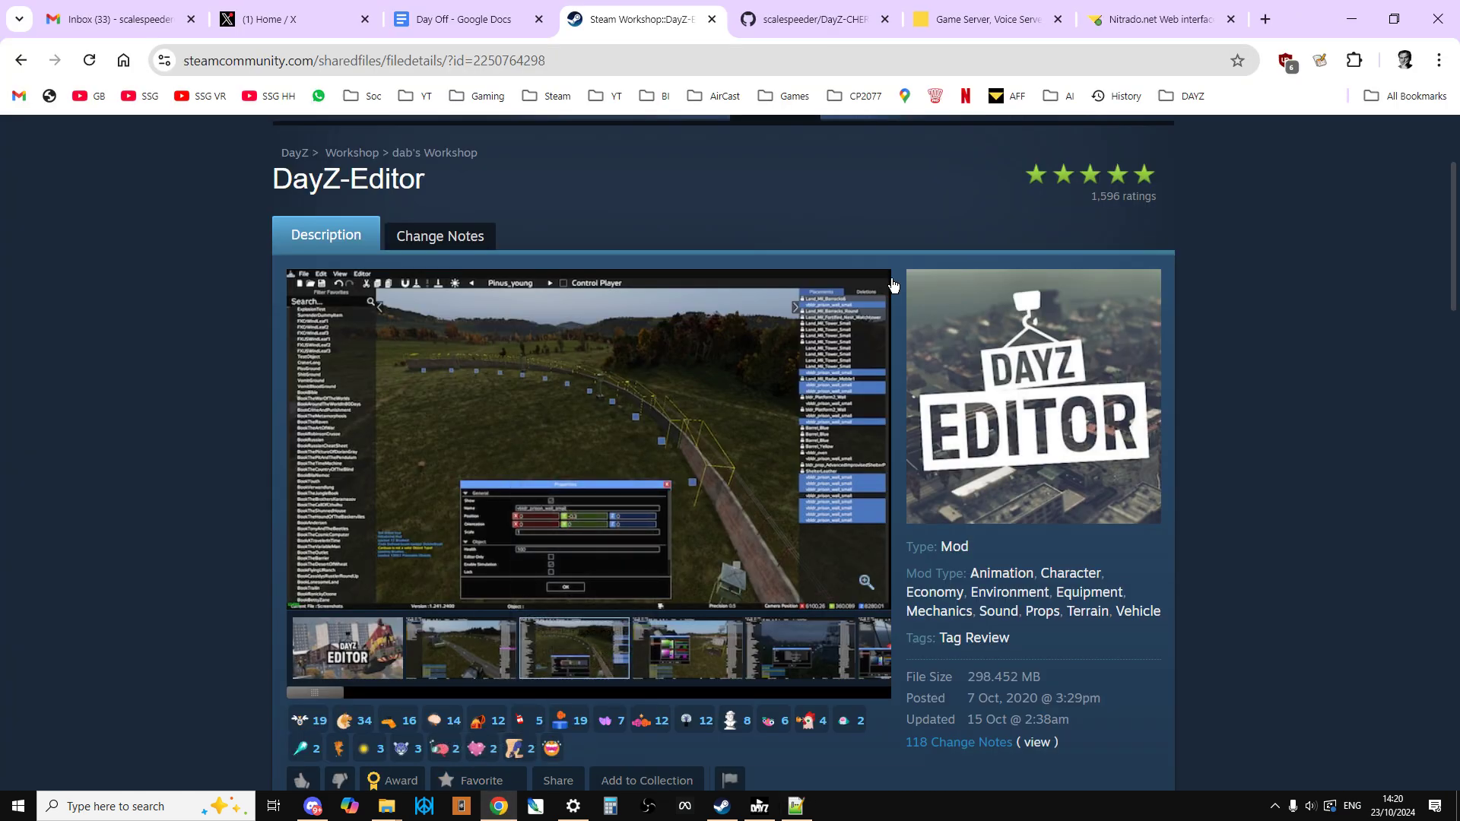
{"action": "left_click", "coordinate": [1155, 19]}
{"action": "scroll", "coordinate": [737, 506], "scroll_direction": "up", "scroll_amount": 1}
{"action": "scroll", "coordinate": [736, 502], "scroll_direction": "up", "scroll_amount": 1}
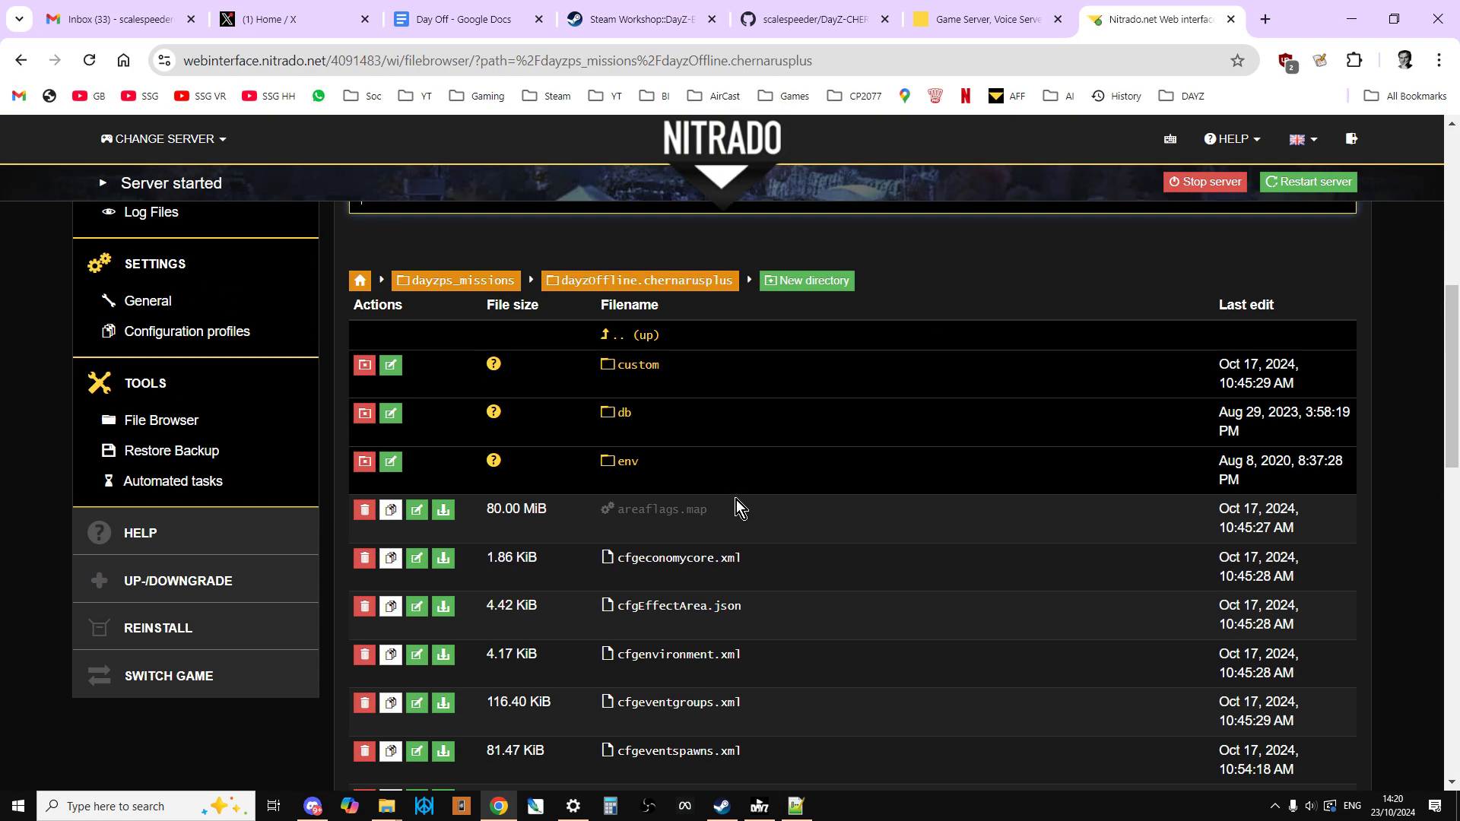
{"action": "scroll", "coordinate": [289, 426], "scroll_direction": "up", "scroll_amount": 1}
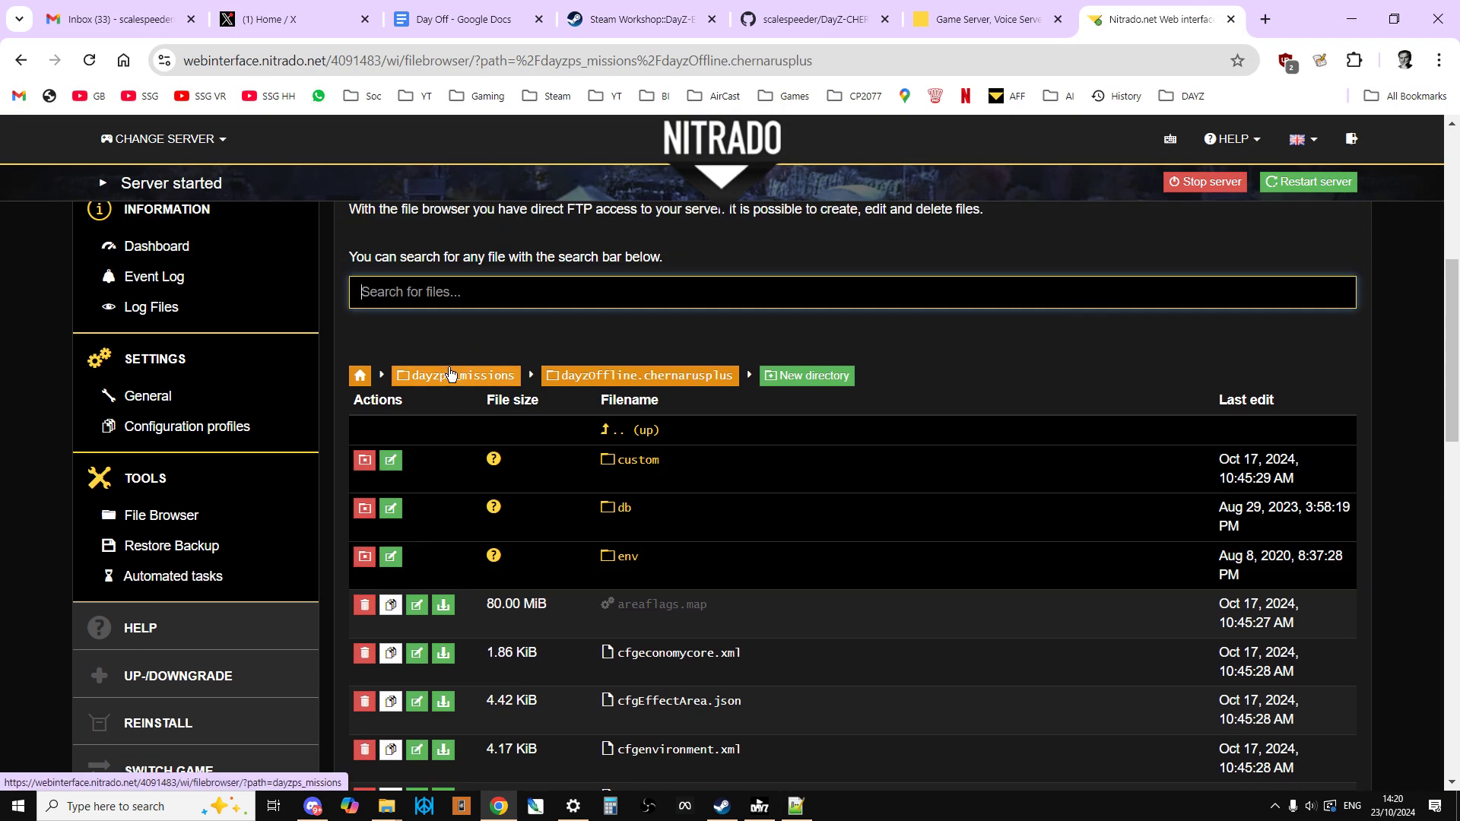
{"action": "left_click", "coordinate": [165, 420]}
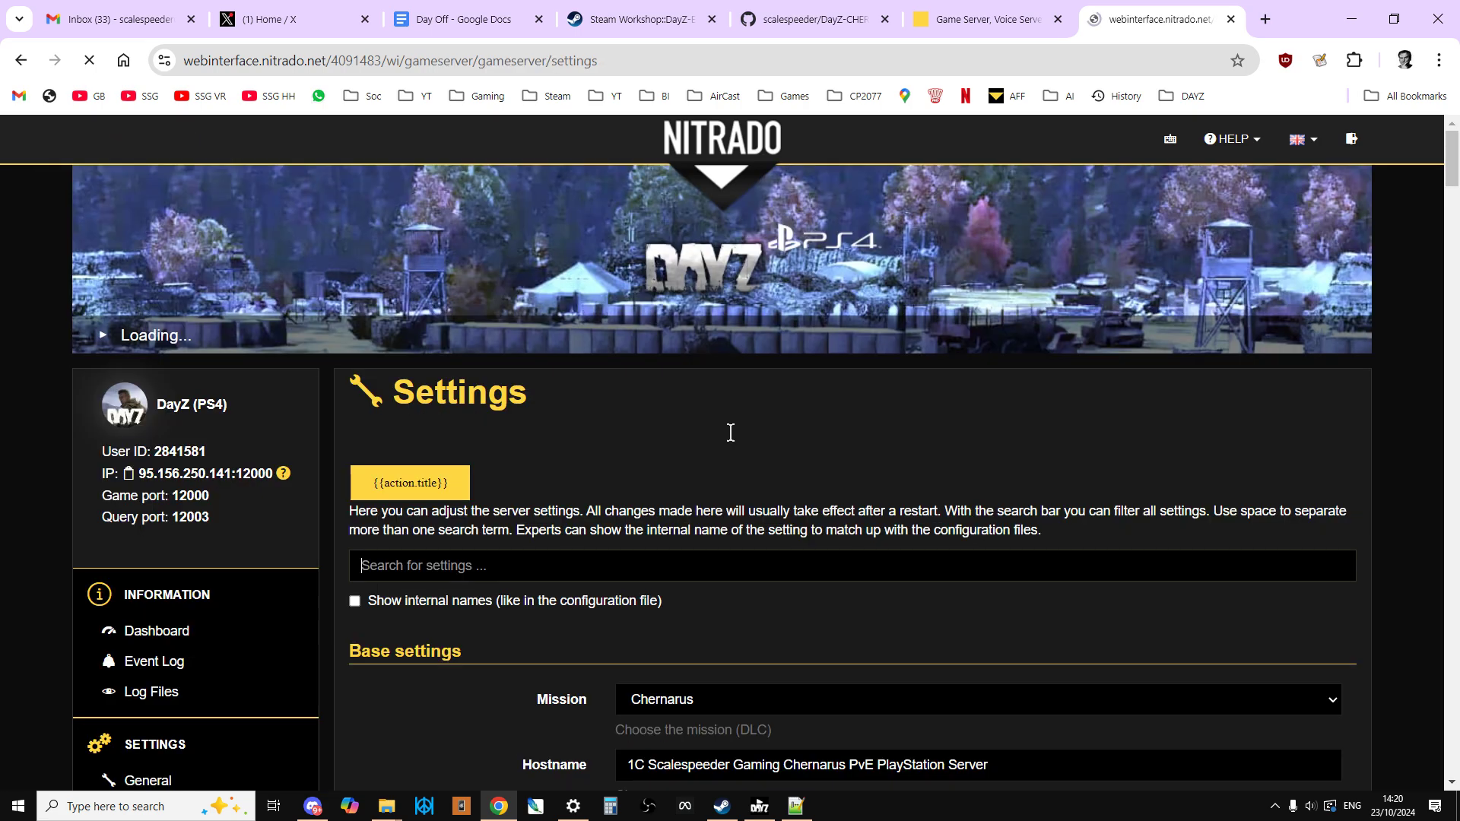
- Check the Enable cfggameplay.json option in the general settings, and switch back to the readme in Notepad++
{"action": "scroll", "coordinate": [764, 403], "scroll_direction": "down", "scroll_amount": 9}
{"action": "scroll", "coordinate": [784, 401], "scroll_direction": "down", "scroll_amount": 3}
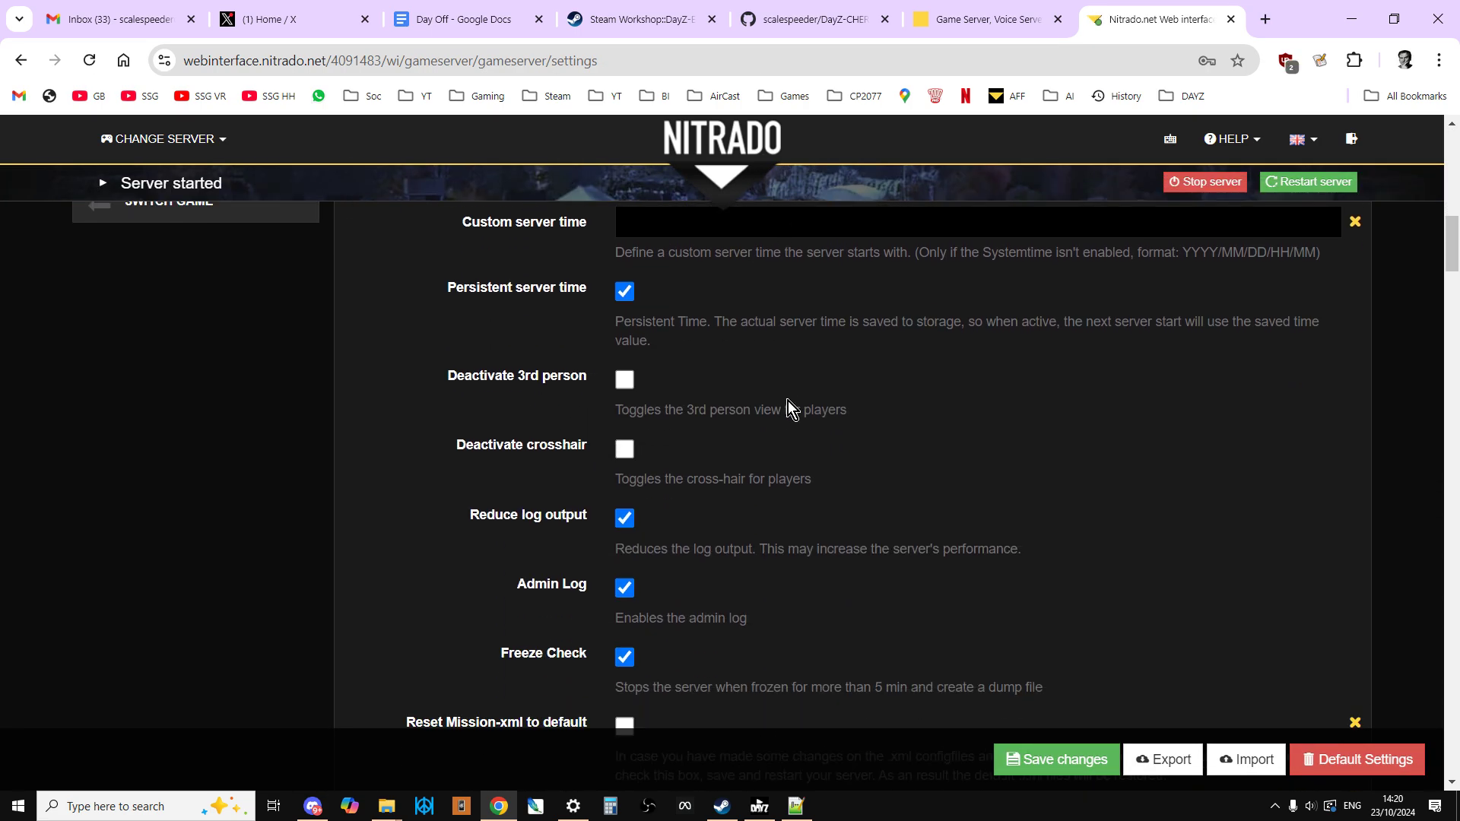
{"action": "scroll", "coordinate": [734, 377], "scroll_direction": "down", "scroll_amount": 1}
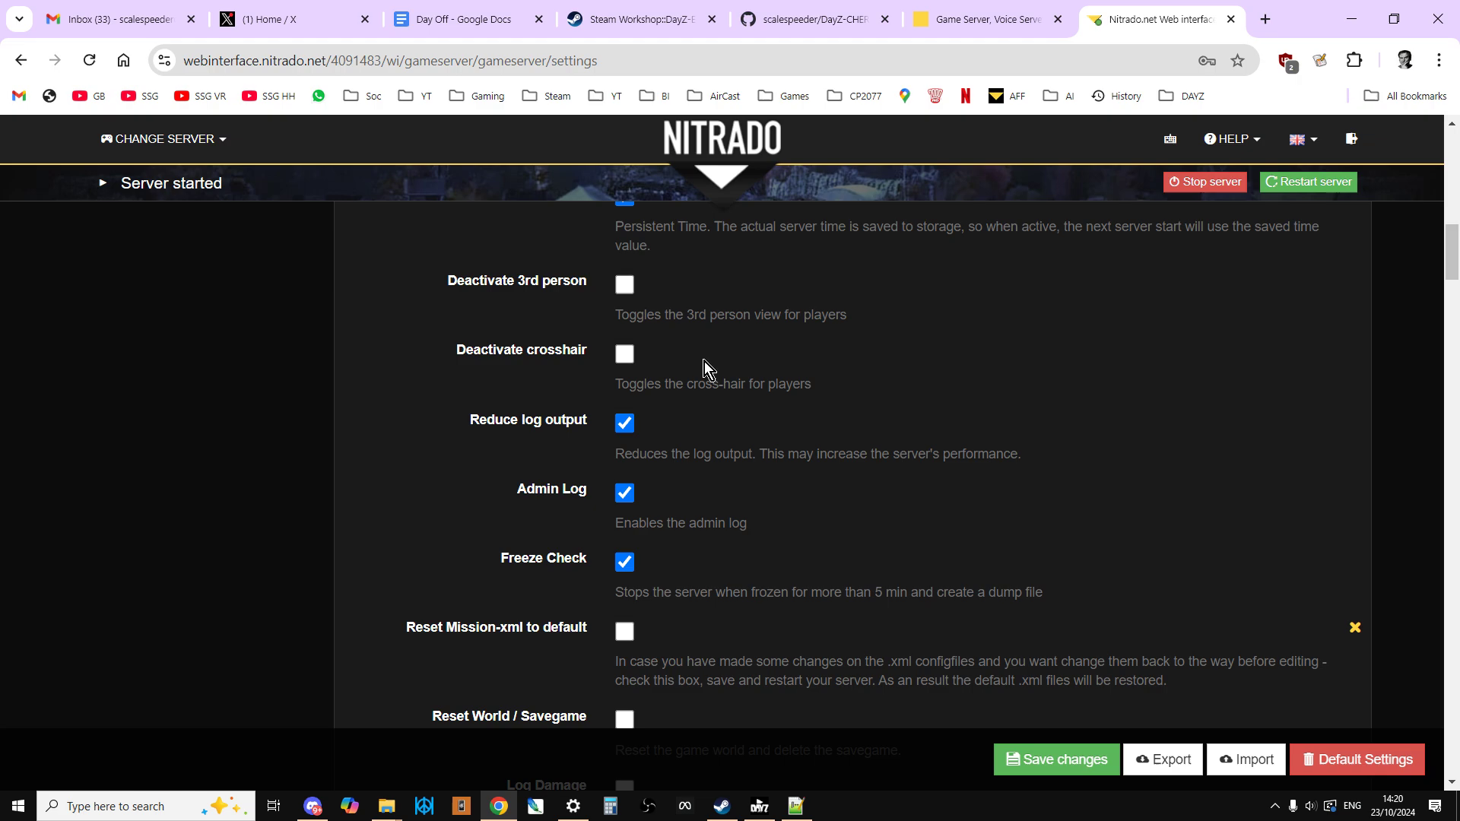
{"action": "scroll", "coordinate": [704, 363], "scroll_direction": "down", "scroll_amount": 8}
{"action": "scroll", "coordinate": [703, 366], "scroll_direction": "down", "scroll_amount": 15}
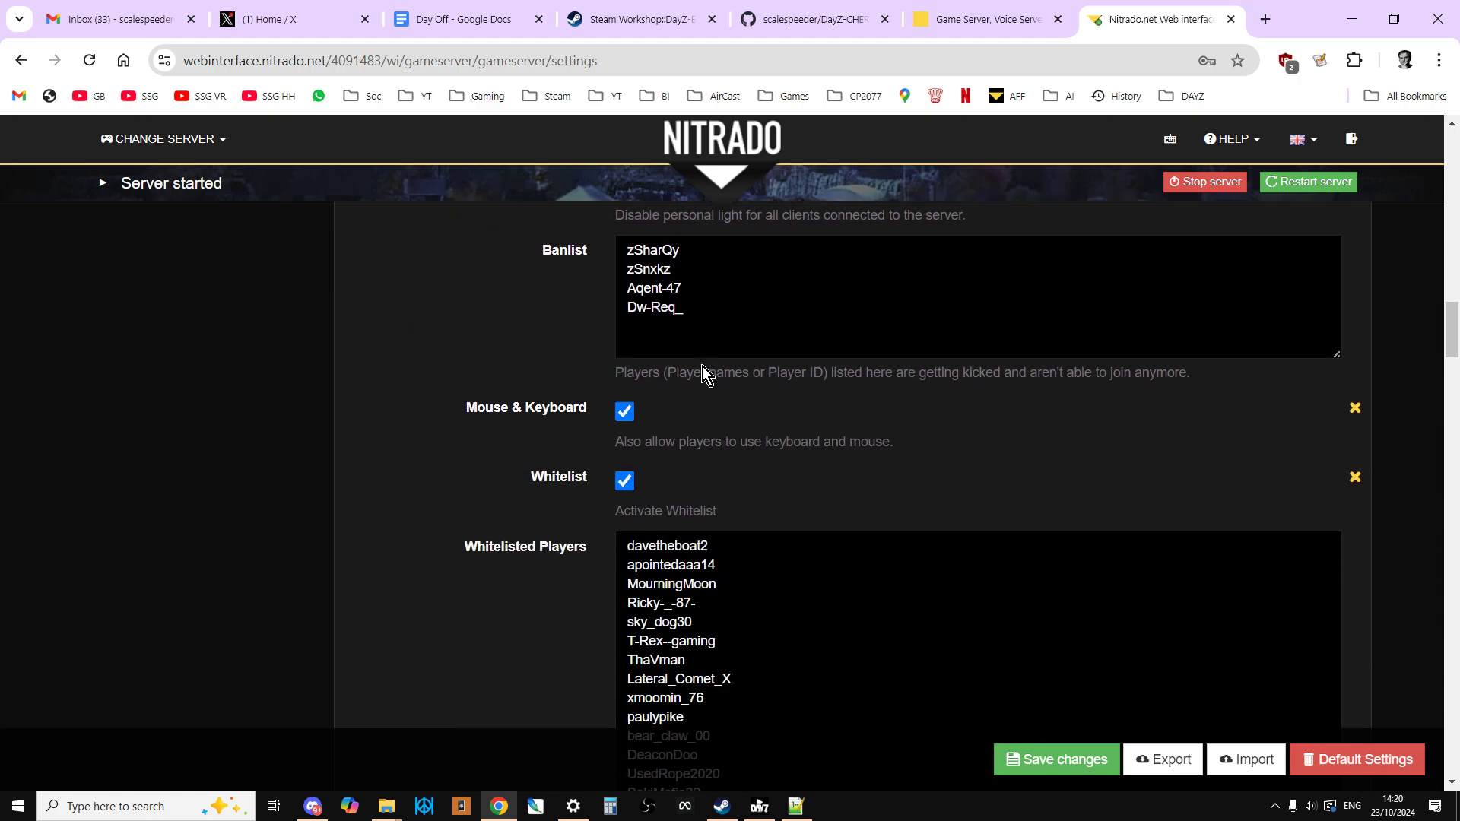
{"action": "scroll", "coordinate": [699, 373], "scroll_direction": "down", "scroll_amount": 20}
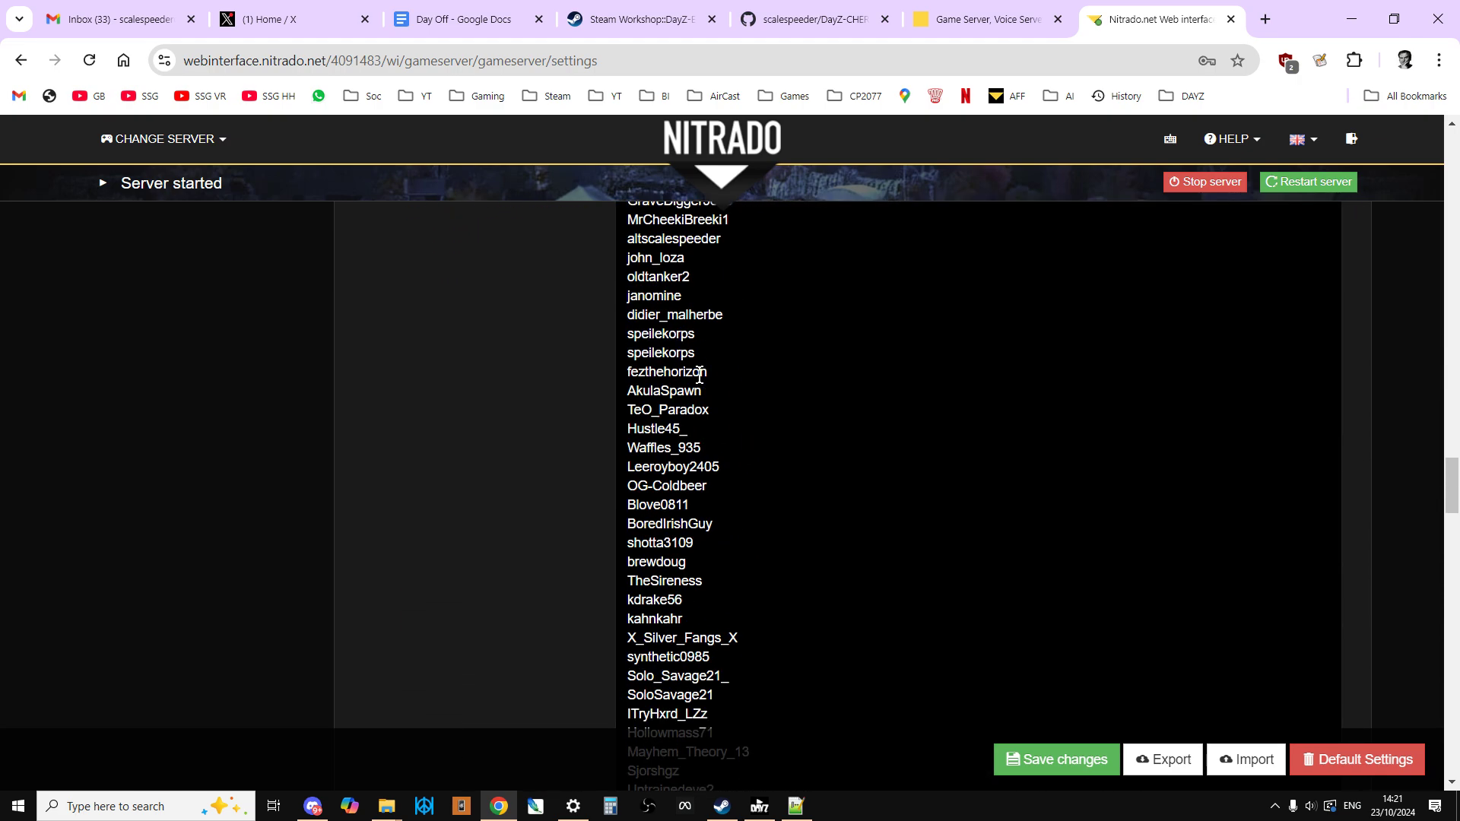
{"action": "scroll", "coordinate": [692, 384], "scroll_direction": "down", "scroll_amount": 4}
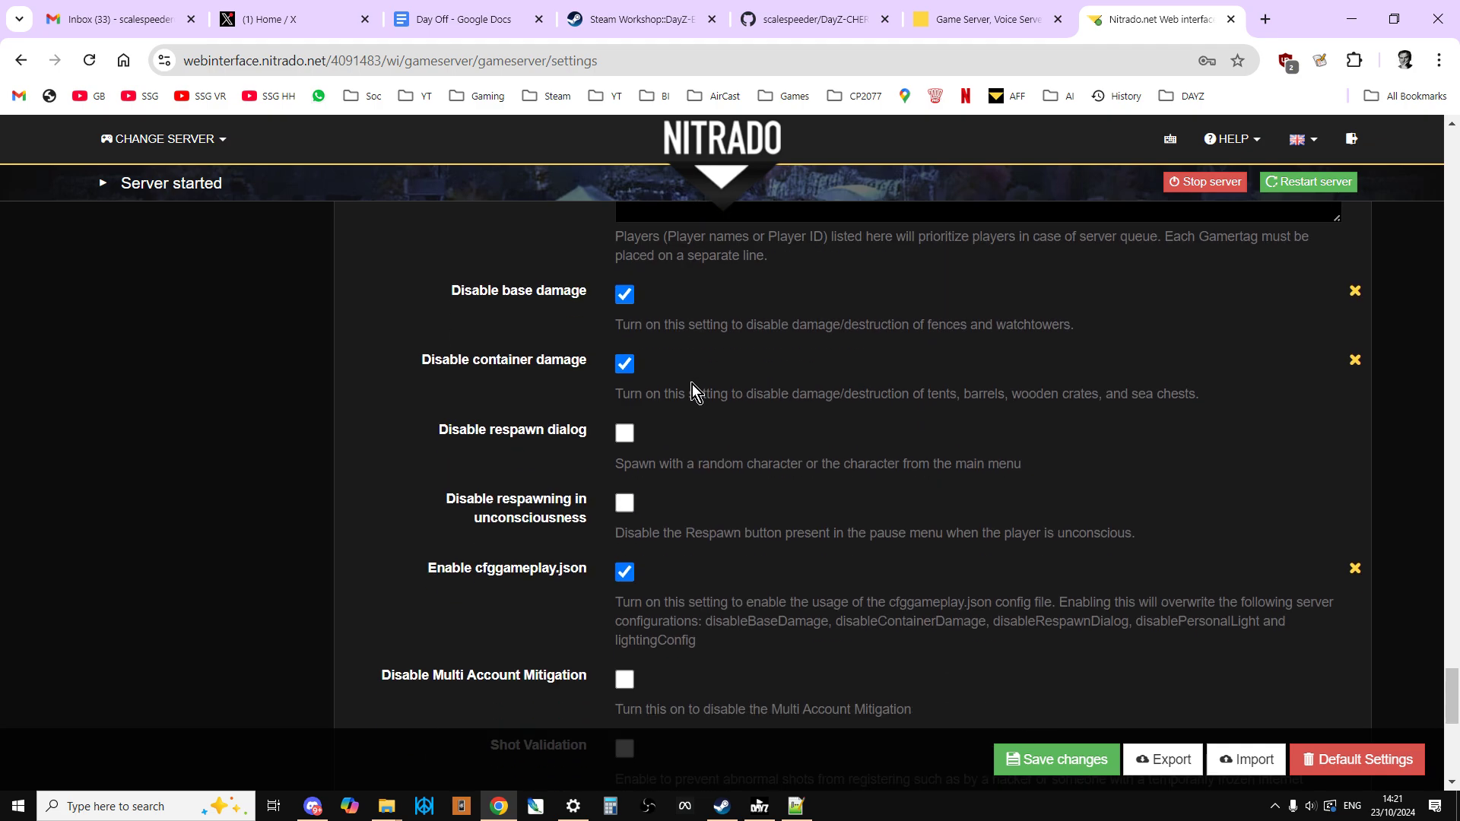
{"action": "scroll", "coordinate": [628, 435], "scroll_direction": "down", "scroll_amount": 1}
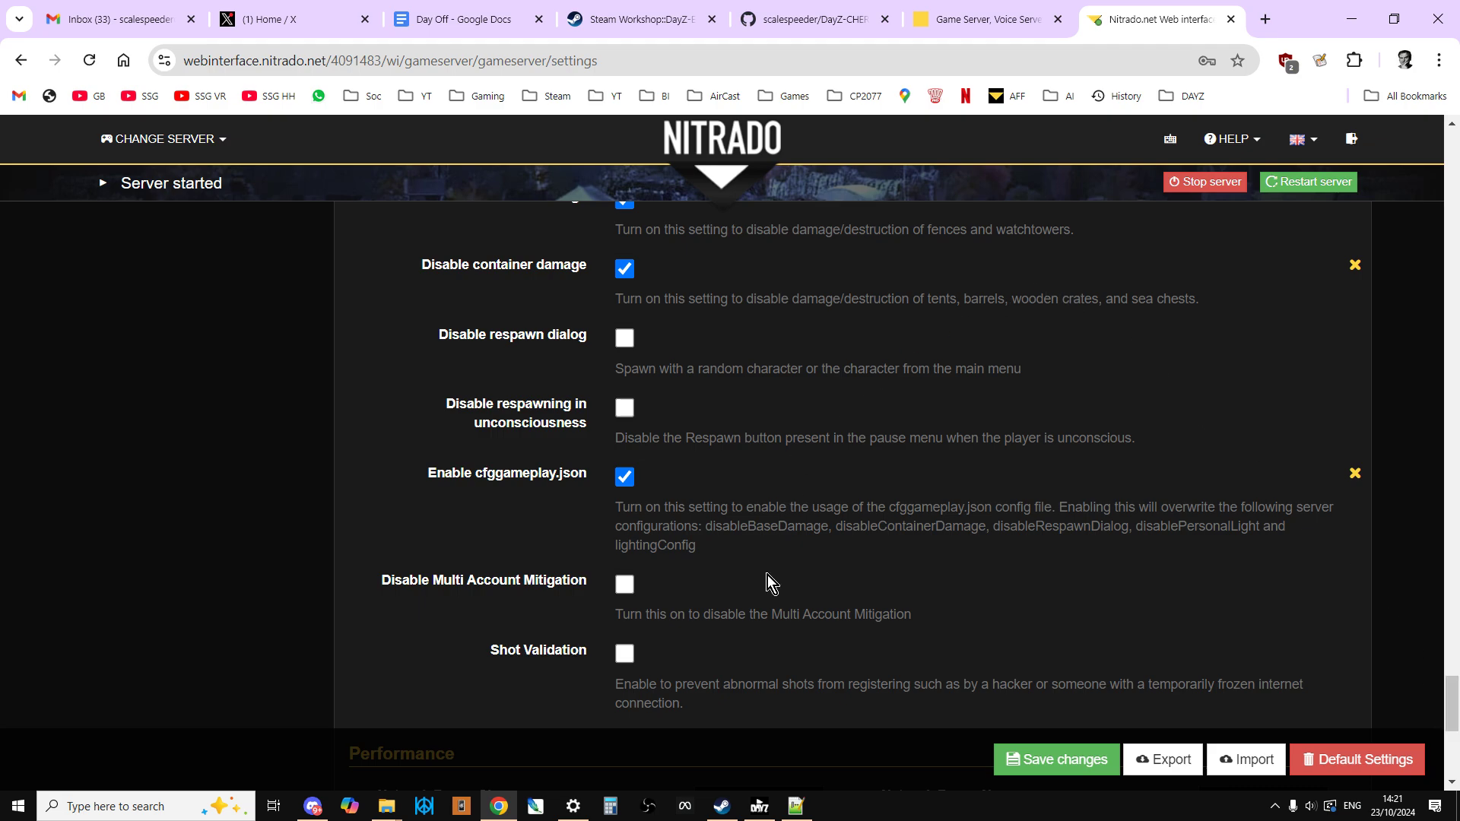
{"action": "left_click", "coordinate": [796, 806]}
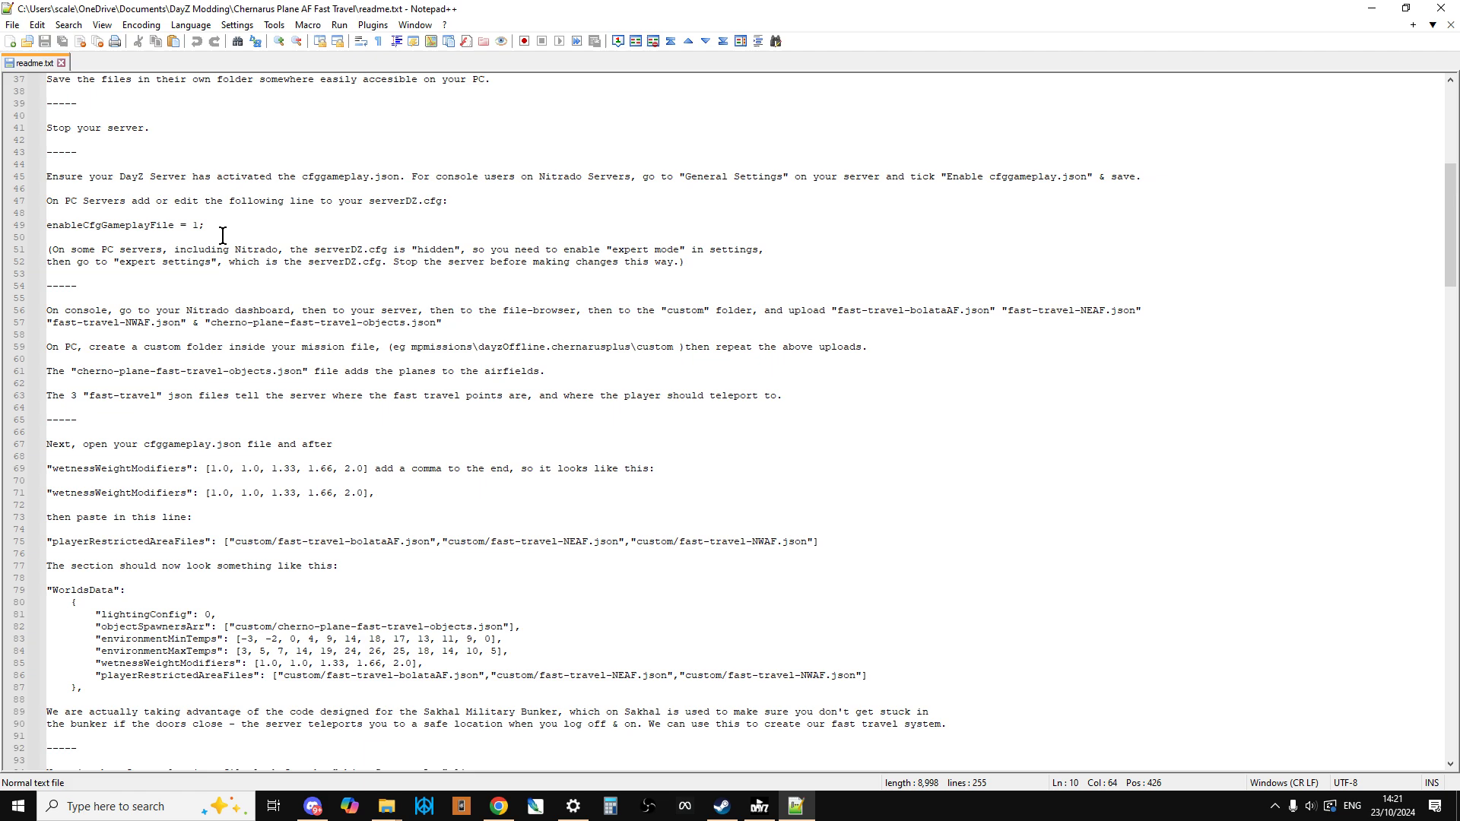
- Highlight the enableCfgGameplayFile = 1; line in the readme, and switch to the Chernarus Plane AF Fast Travel folder in File Explorer
{"action": "left_click_drag", "start_coordinate": [219, 226], "coordinate": [44, 226]}
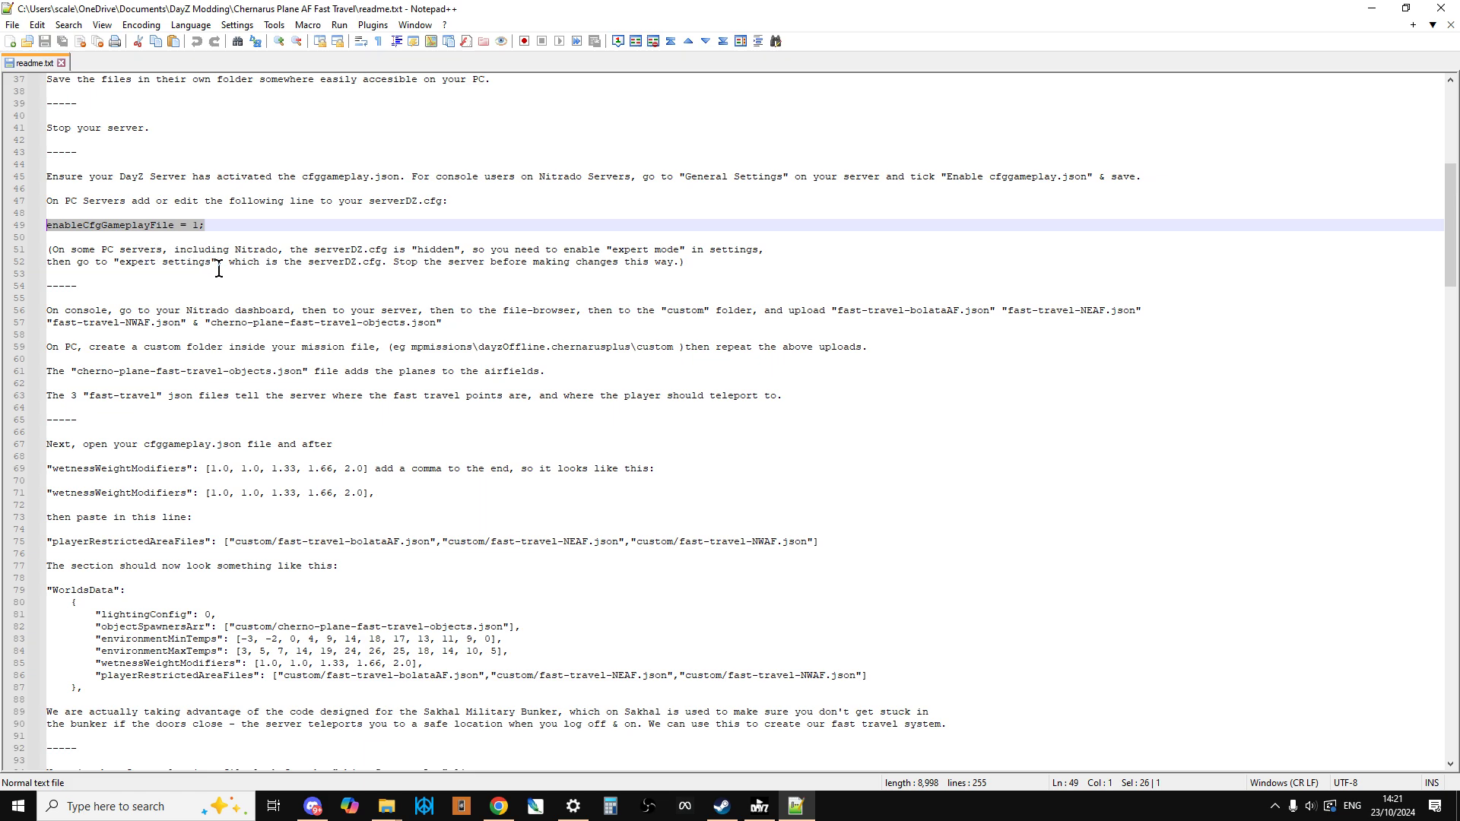
{"action": "scroll", "coordinate": [219, 270], "scroll_direction": "down", "scroll_amount": 1}
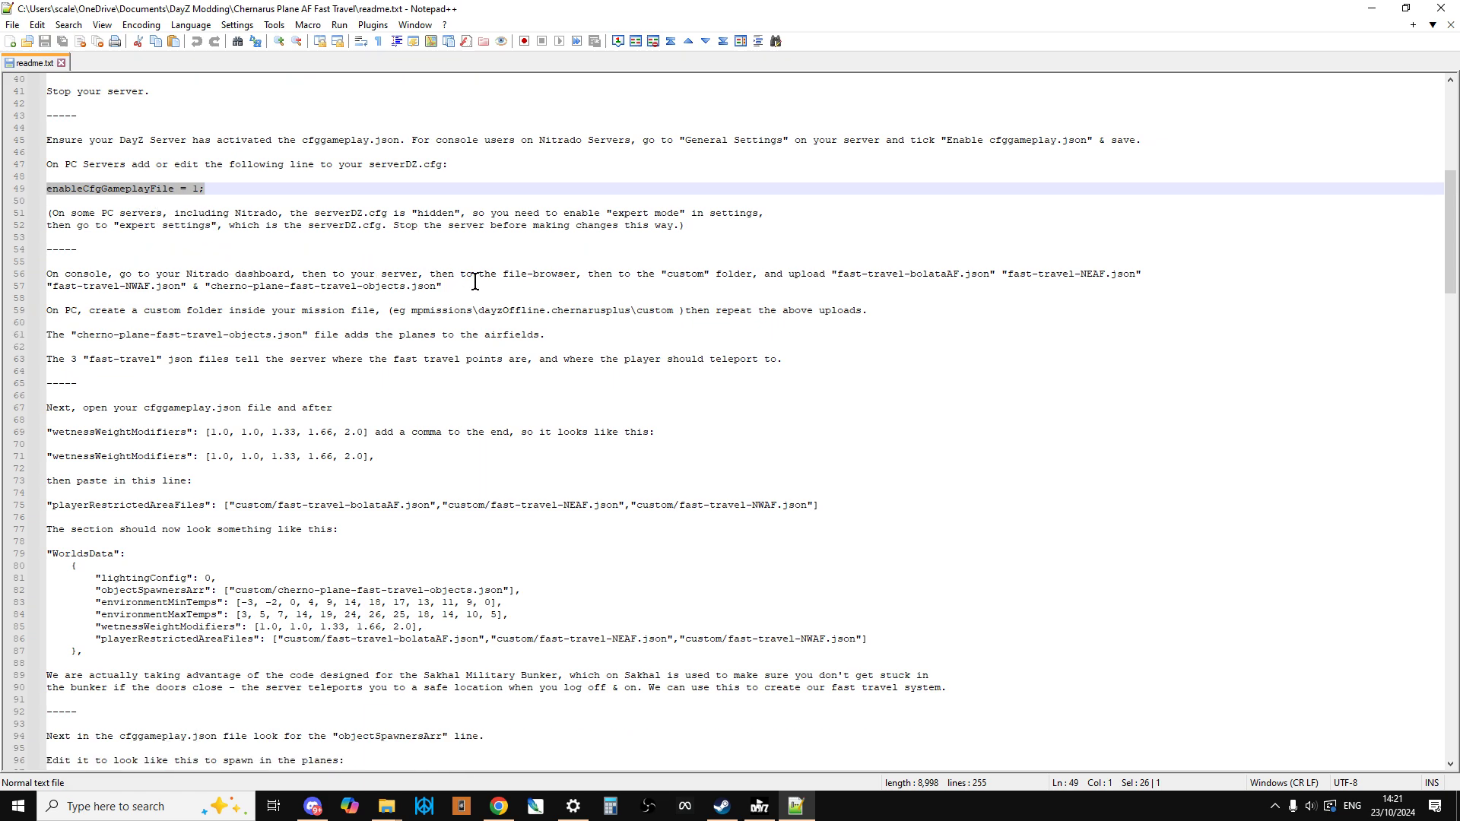
{"action": "left_click", "coordinate": [386, 811]}
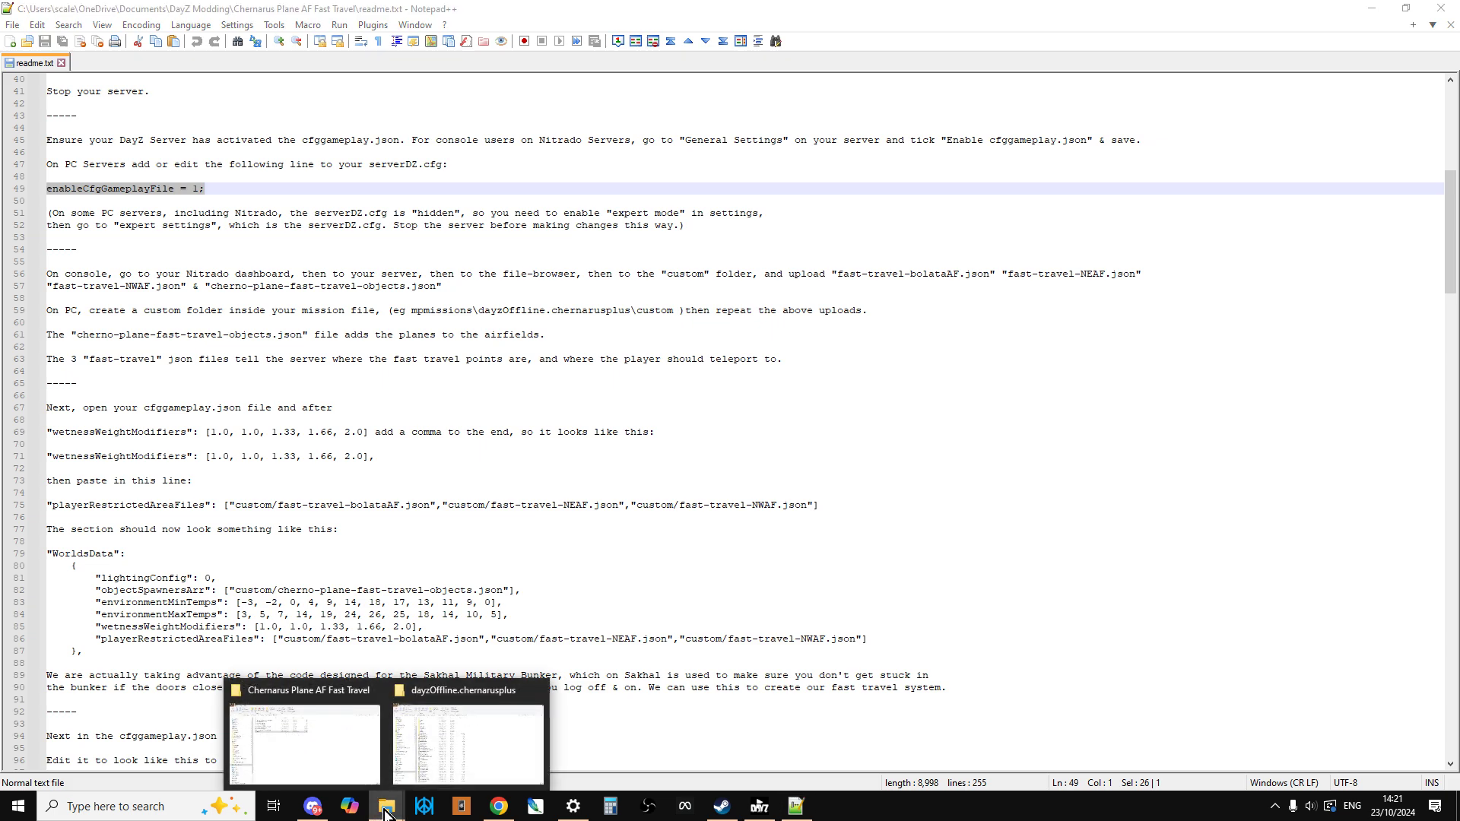
{"action": "left_click", "coordinate": [354, 761]}
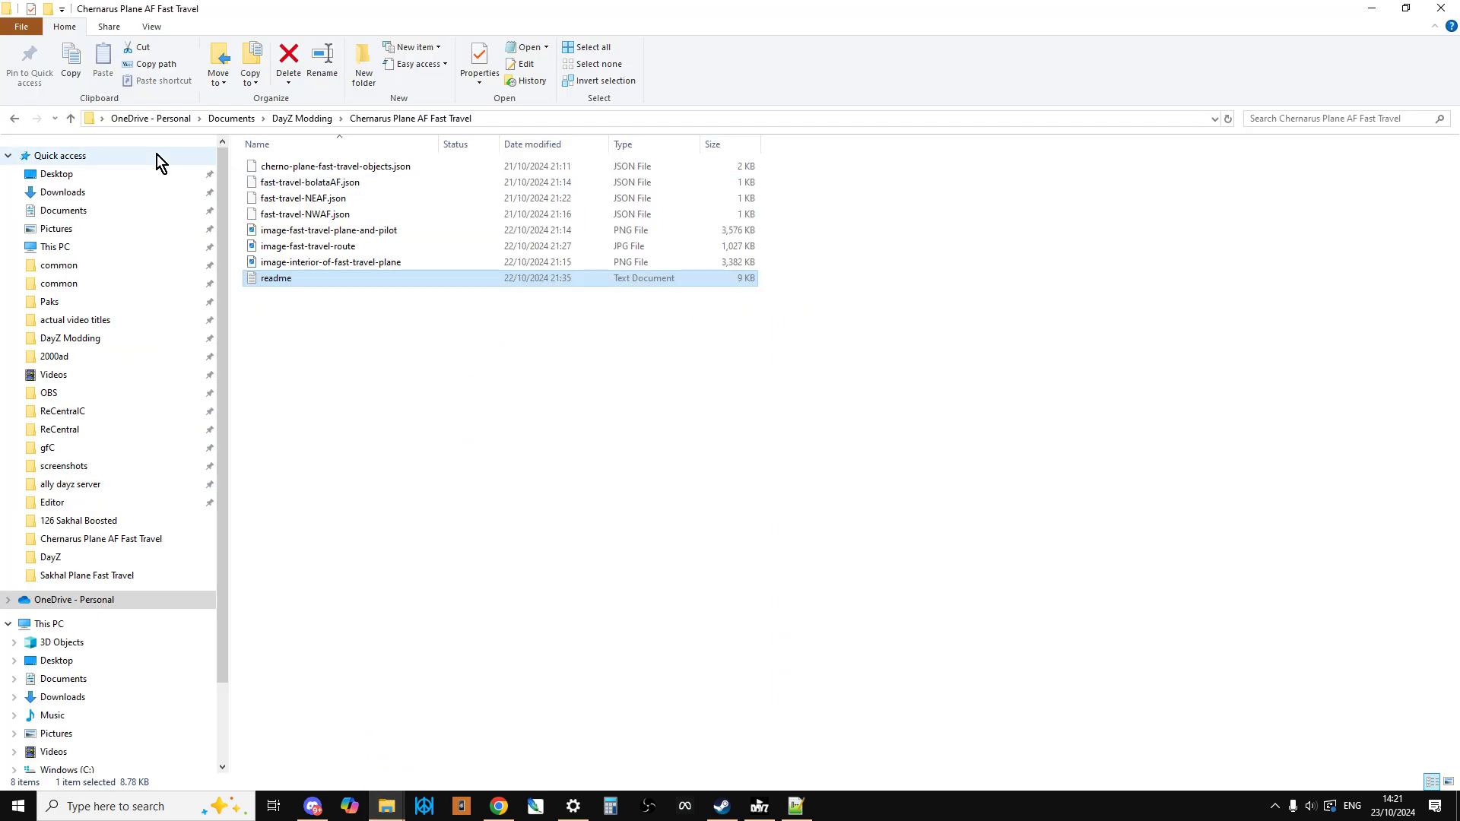
- Show the contents of the custom folder in the local dayzOffline.chernarusplus mission folder, and return to the mission folder
{"action": "left_click", "coordinate": [387, 807]}
{"action": "left_click", "coordinate": [432, 759]}
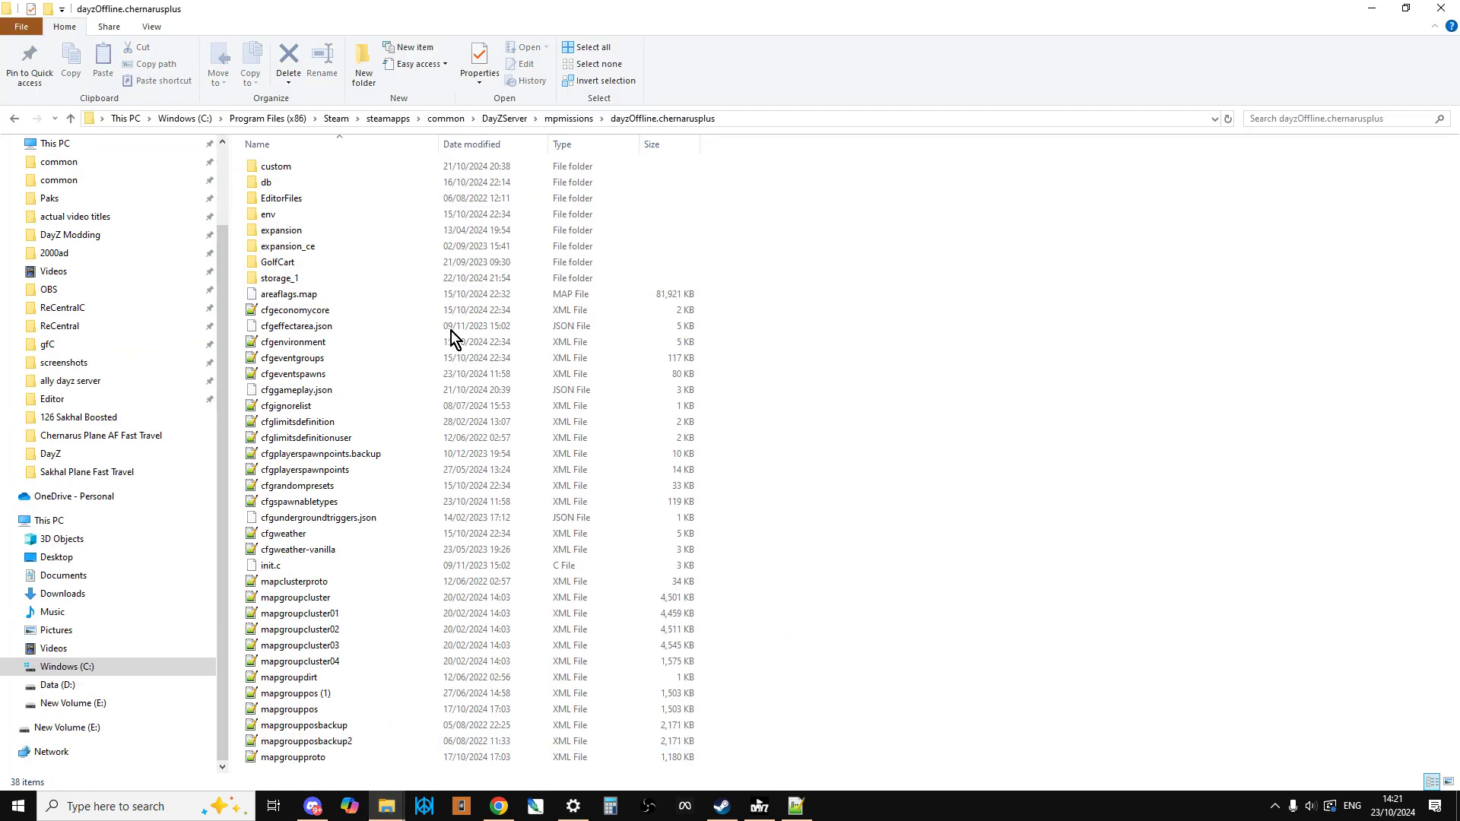
{"action": "left_click", "coordinate": [276, 168]}
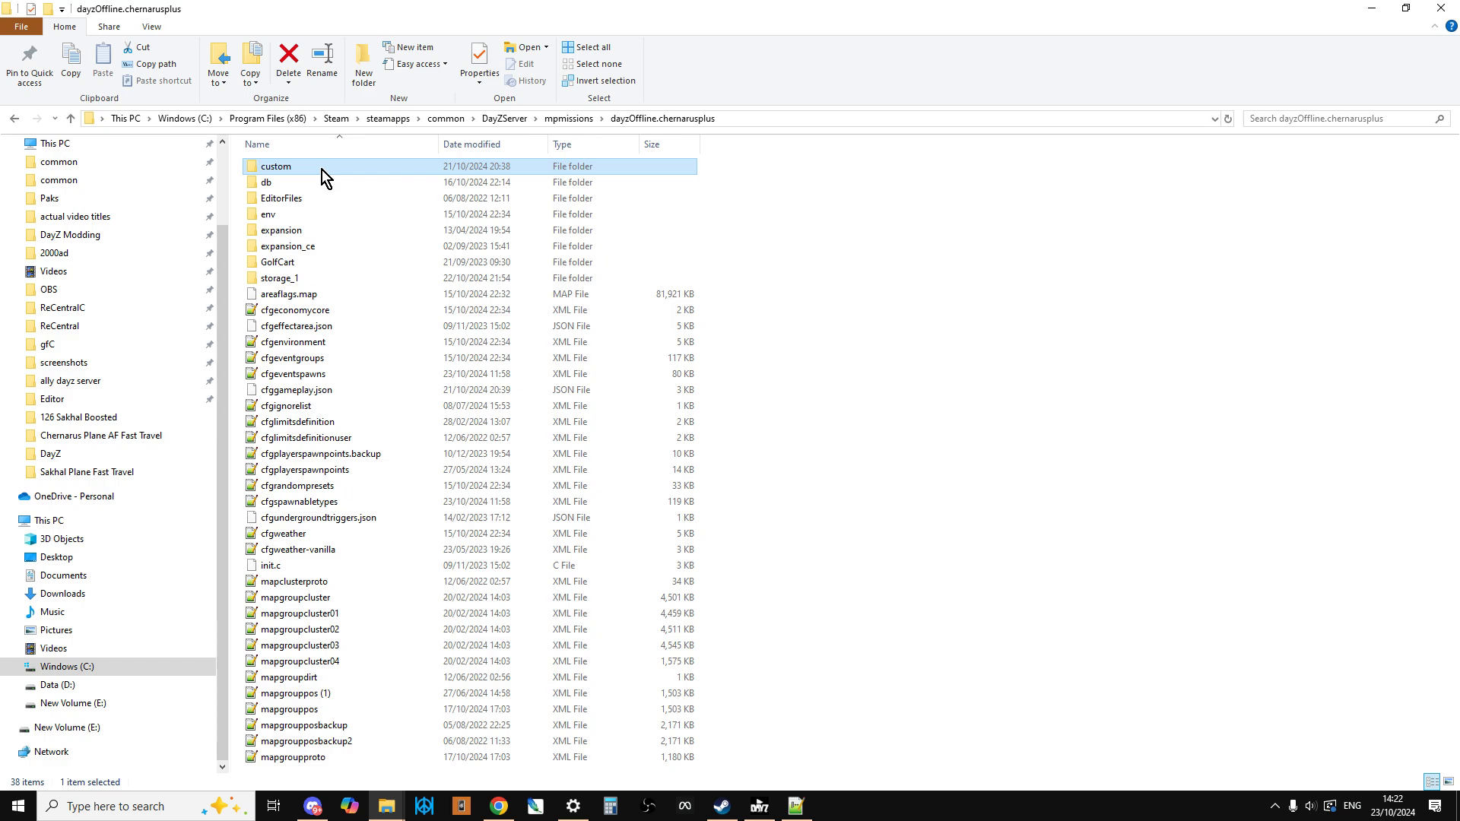
{"action": "double_click", "coordinate": [299, 171]}
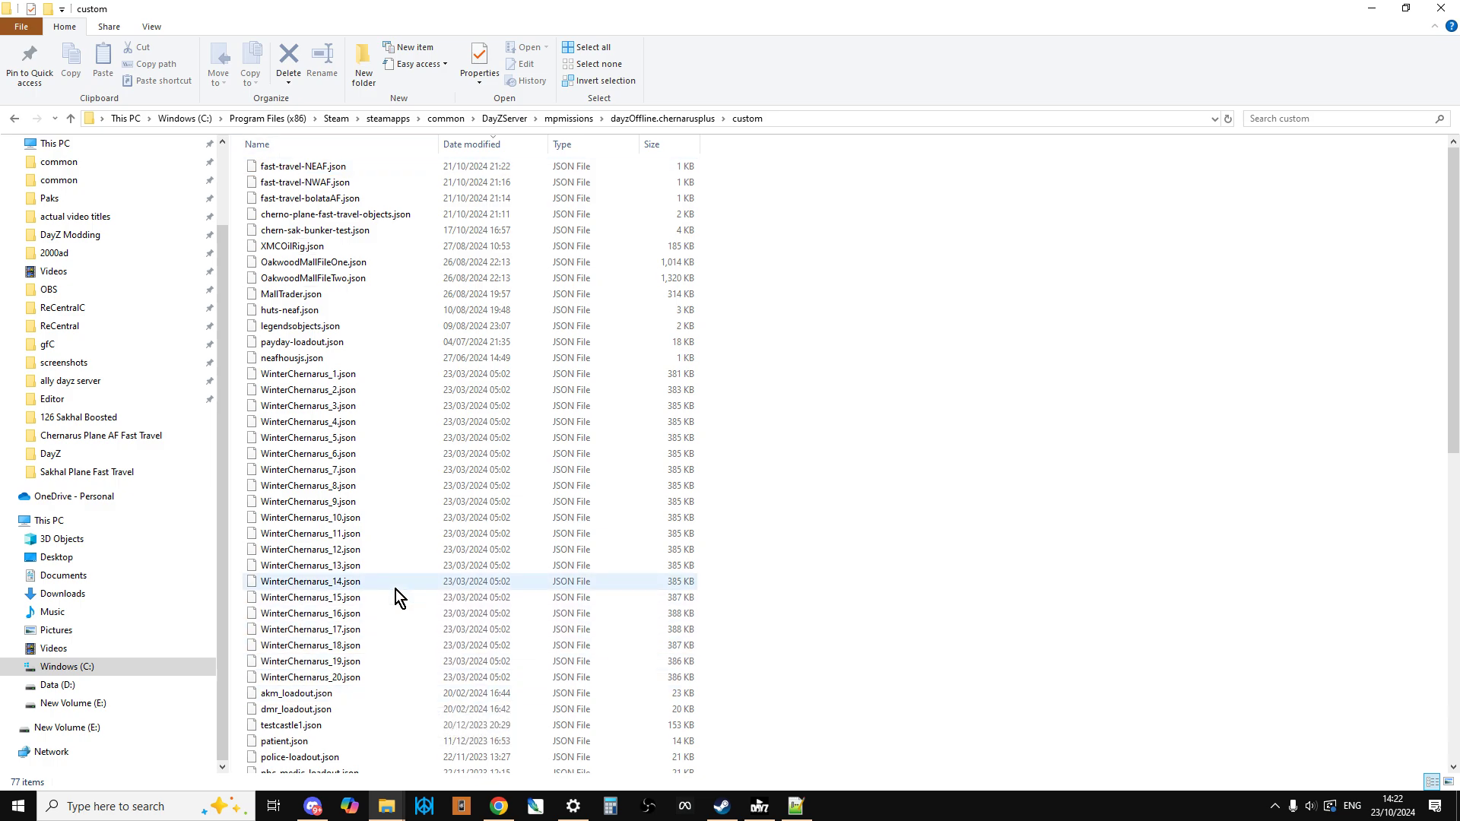
{"action": "left_click", "coordinate": [72, 119]}
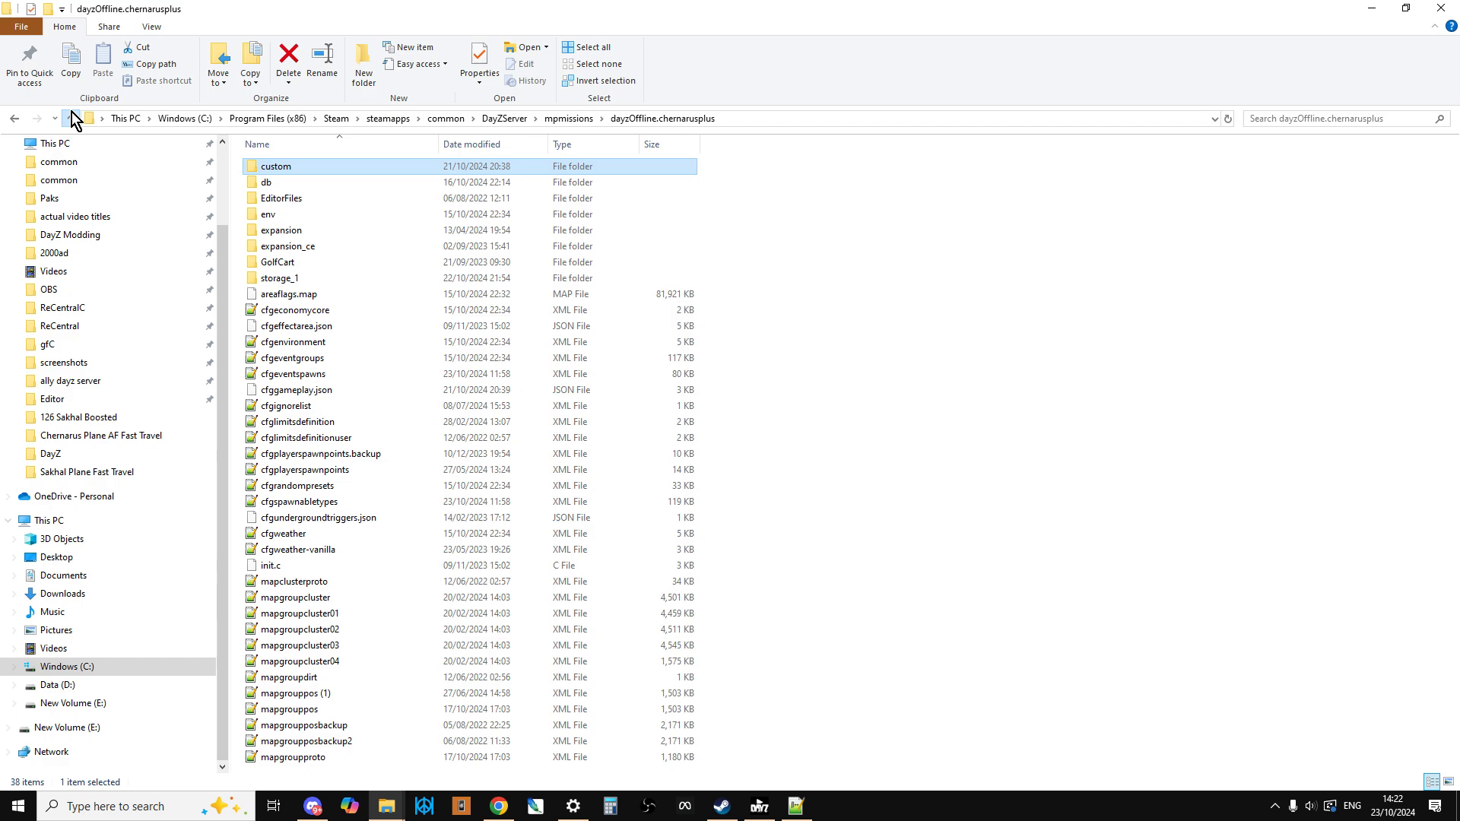
- Show the mod files in the Chernarus Plane AF Fast Travel folder, and switch to the browser
{"action": "mouse_move", "coordinate": [386, 806]}
{"action": "left_click", "coordinate": [328, 749]}
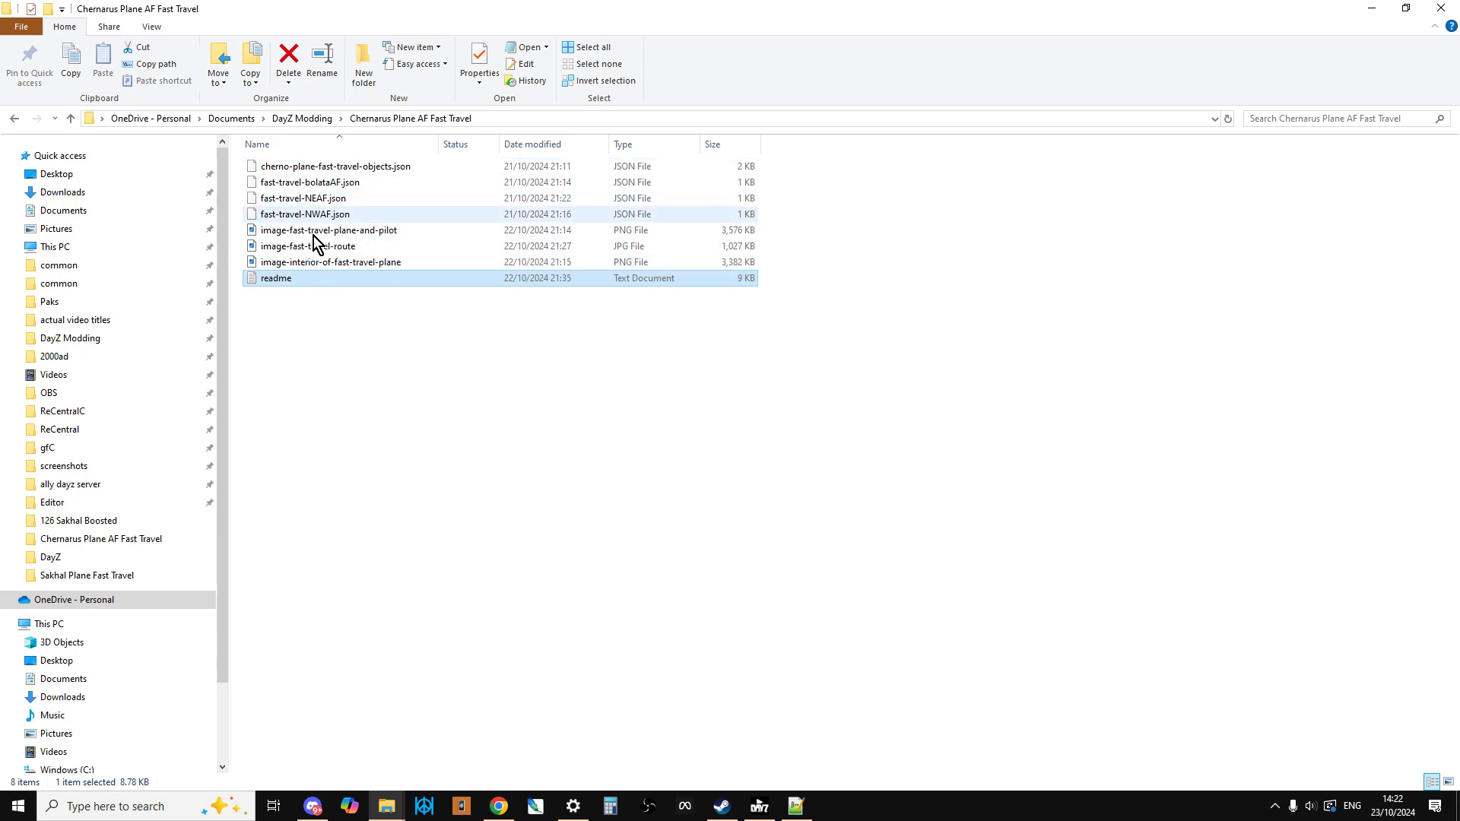
{"action": "left_click", "coordinate": [498, 805]}
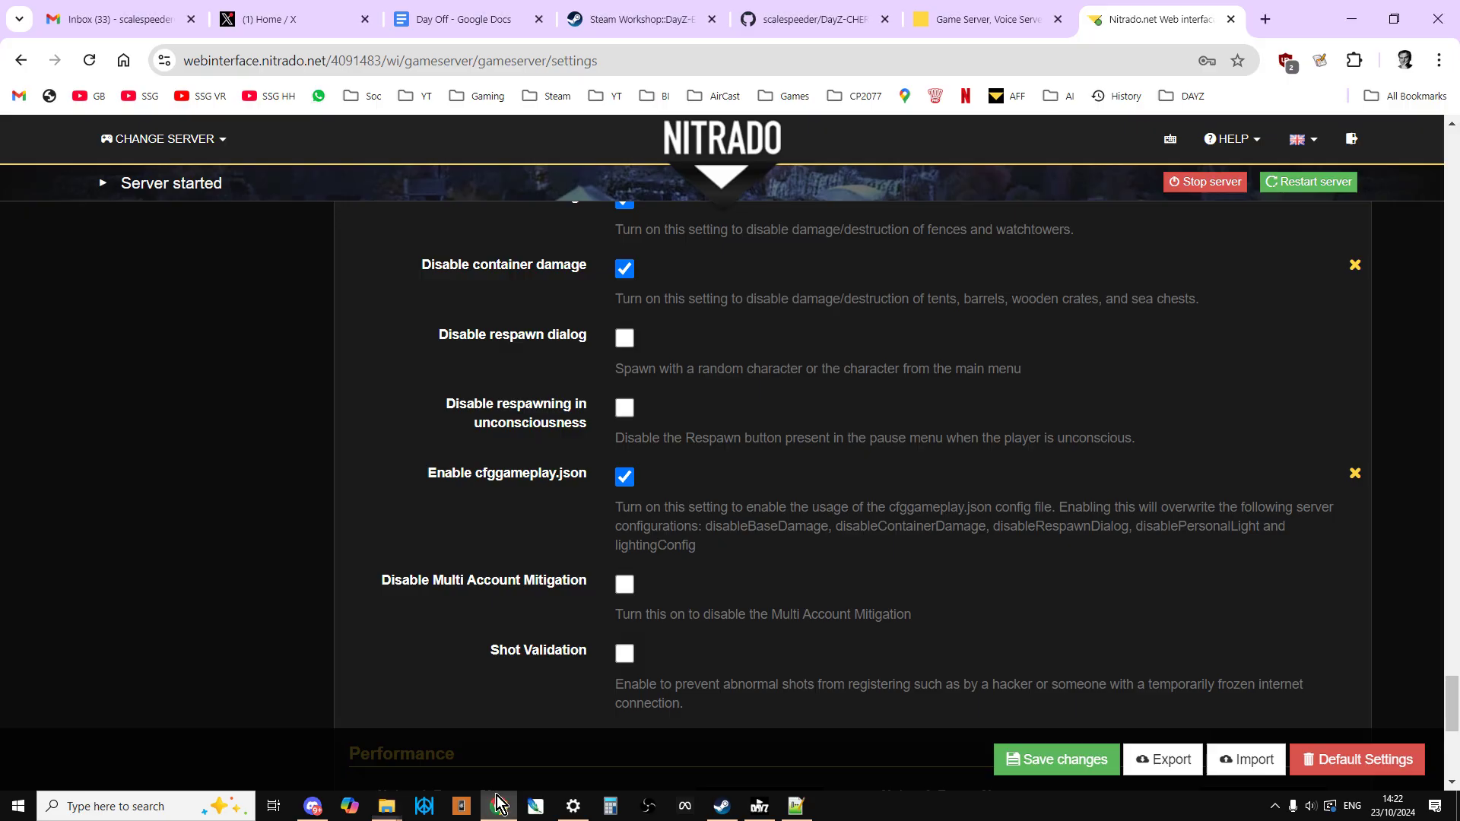
{"action": "left_click", "coordinate": [919, 19]}
{"action": "scroll", "coordinate": [736, 509], "scroll_direction": "down", "scroll_amount": 3}
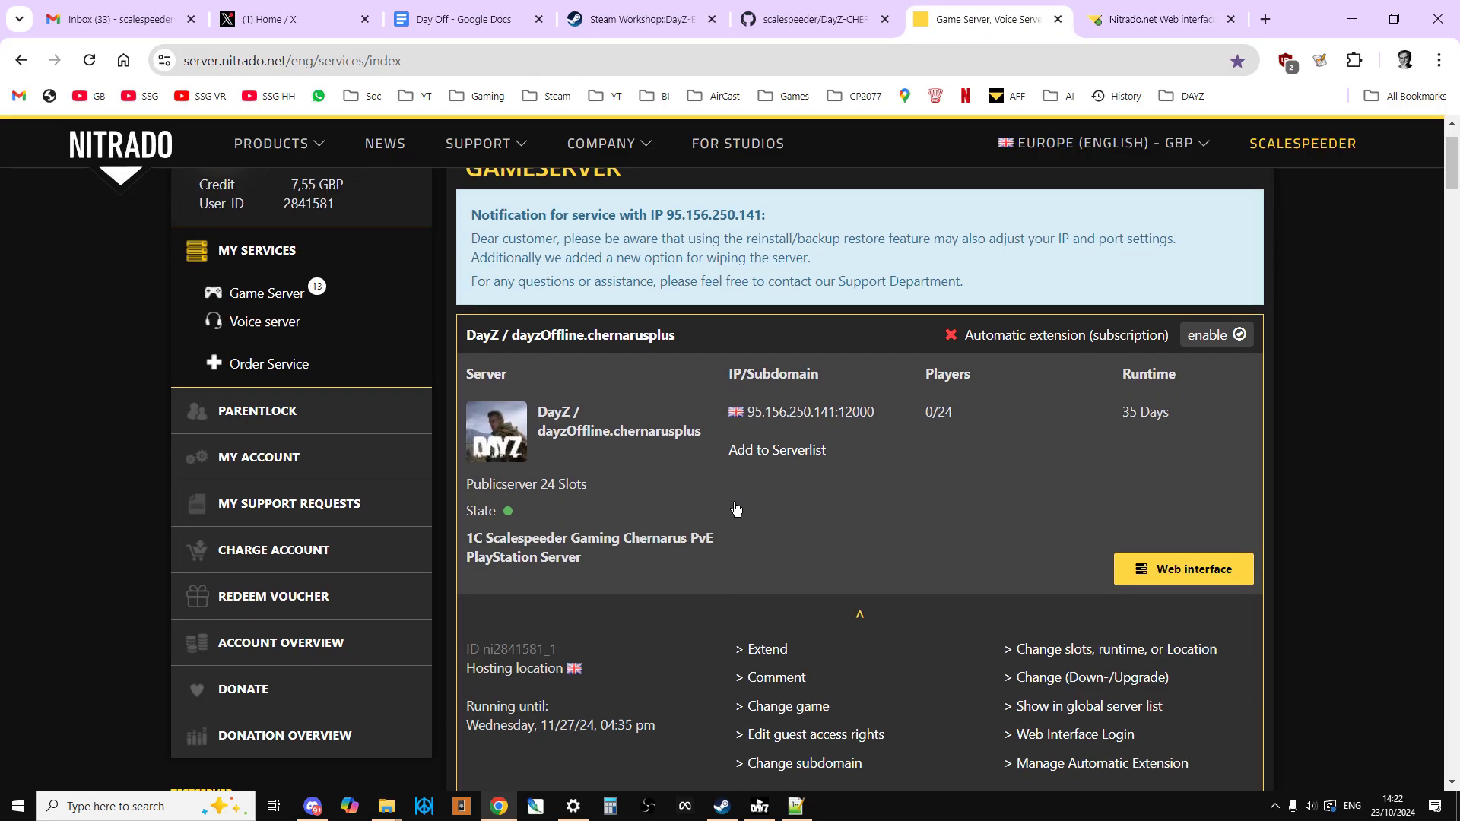
{"action": "scroll", "coordinate": [735, 509], "scroll_direction": "down", "scroll_amount": 2}
{"action": "left_click", "coordinate": [21, 60]}
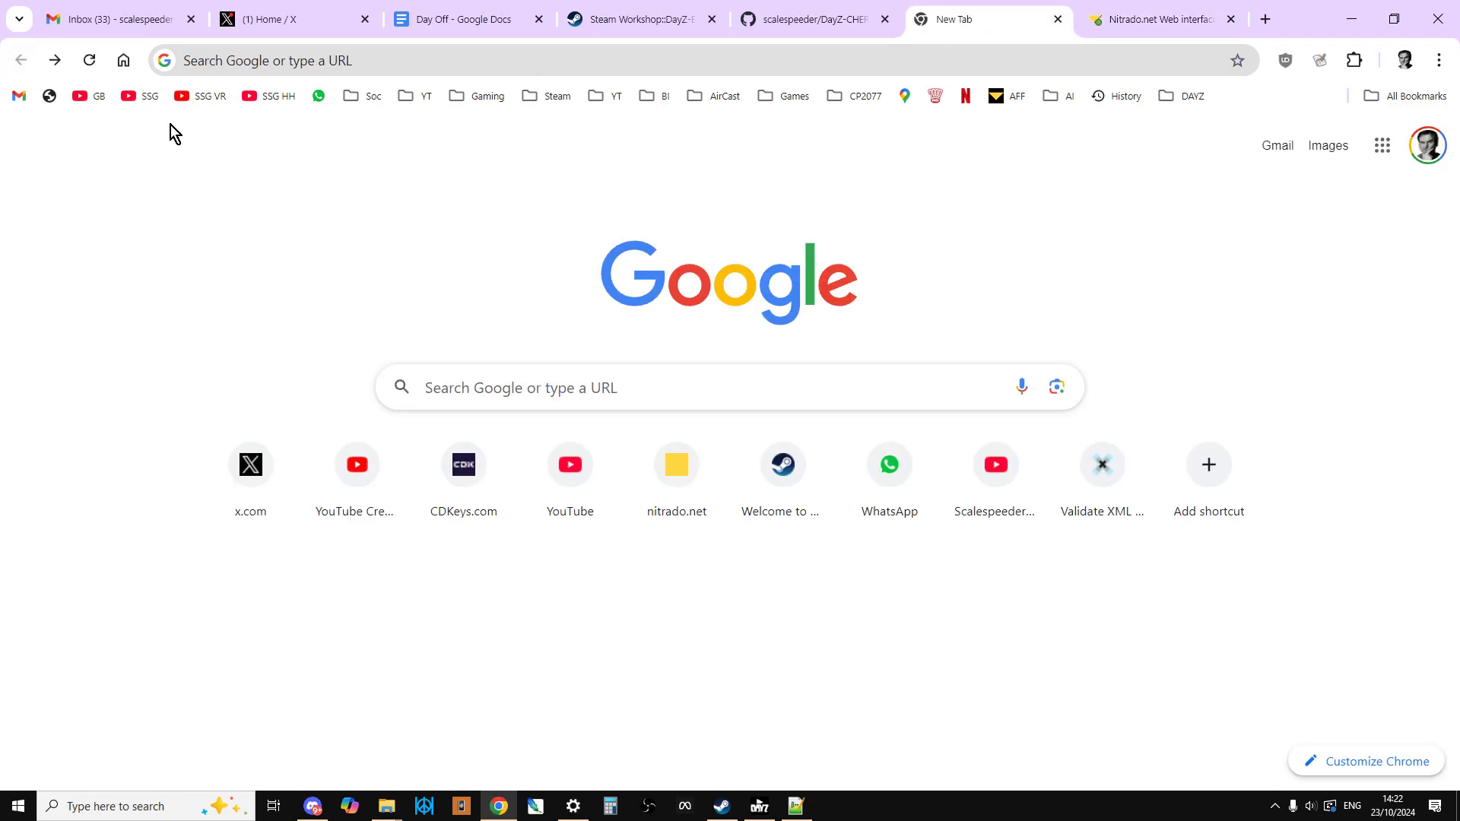
- Show the server's custom folder in the Nitrado file browser, and return to the dayzOffline.chernarusplus directory
{"action": "left_click", "coordinate": [1122, 21]}
{"action": "left_click", "coordinate": [21, 59]}
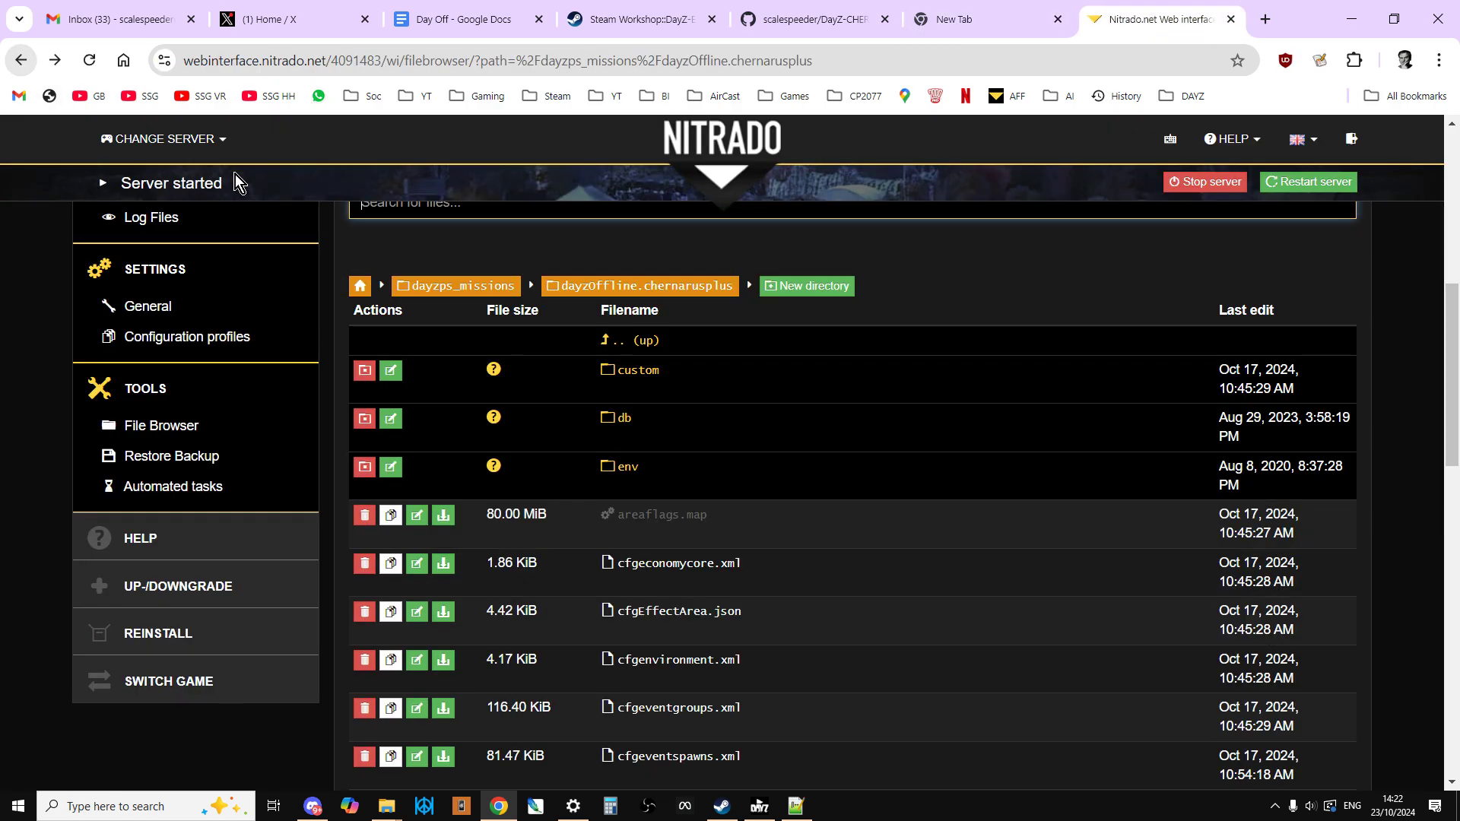
{"action": "left_click", "coordinate": [630, 370]}
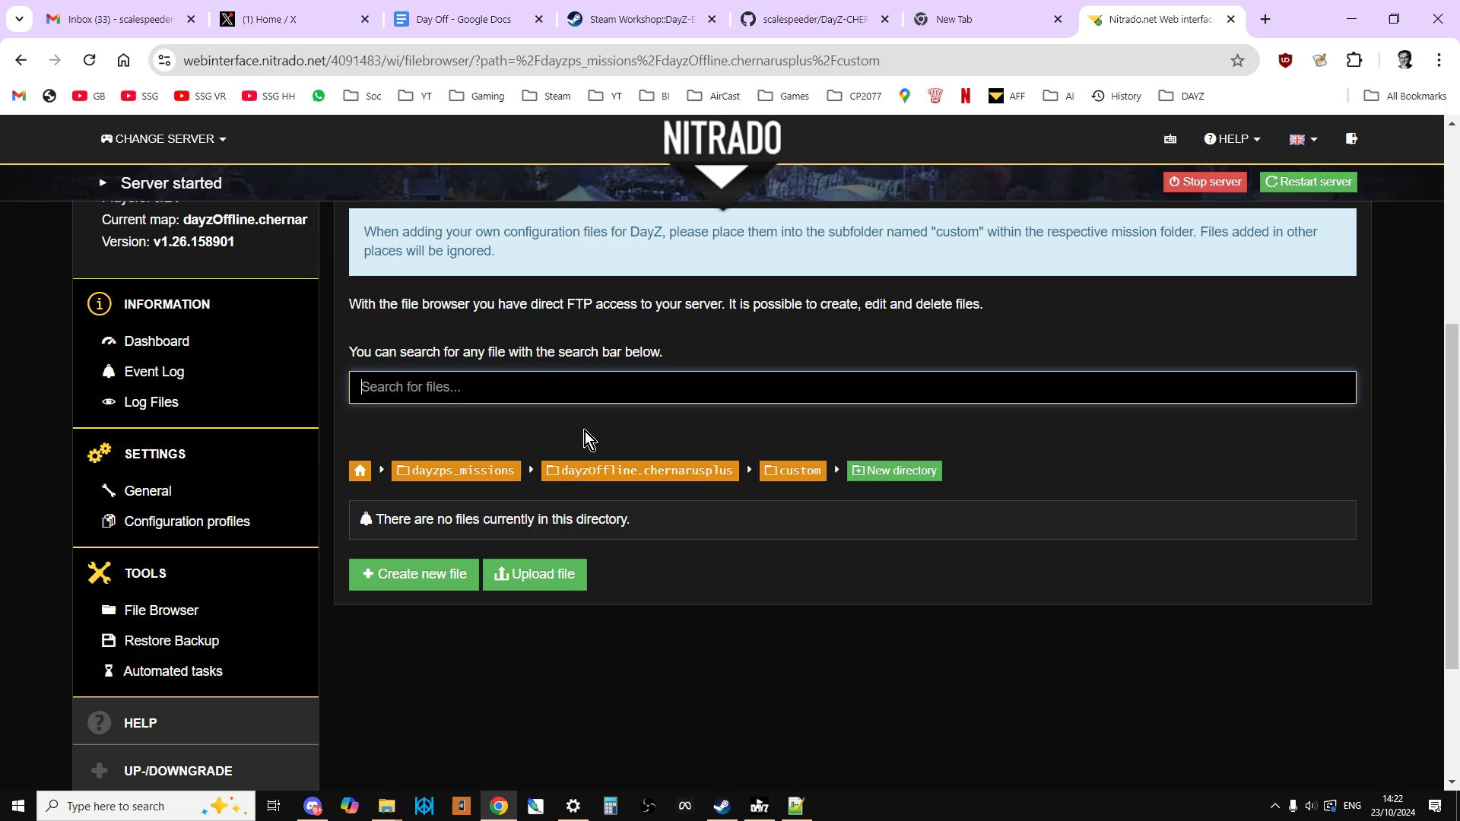
{"action": "scroll", "coordinate": [503, 502], "scroll_direction": "up", "scroll_amount": 3}
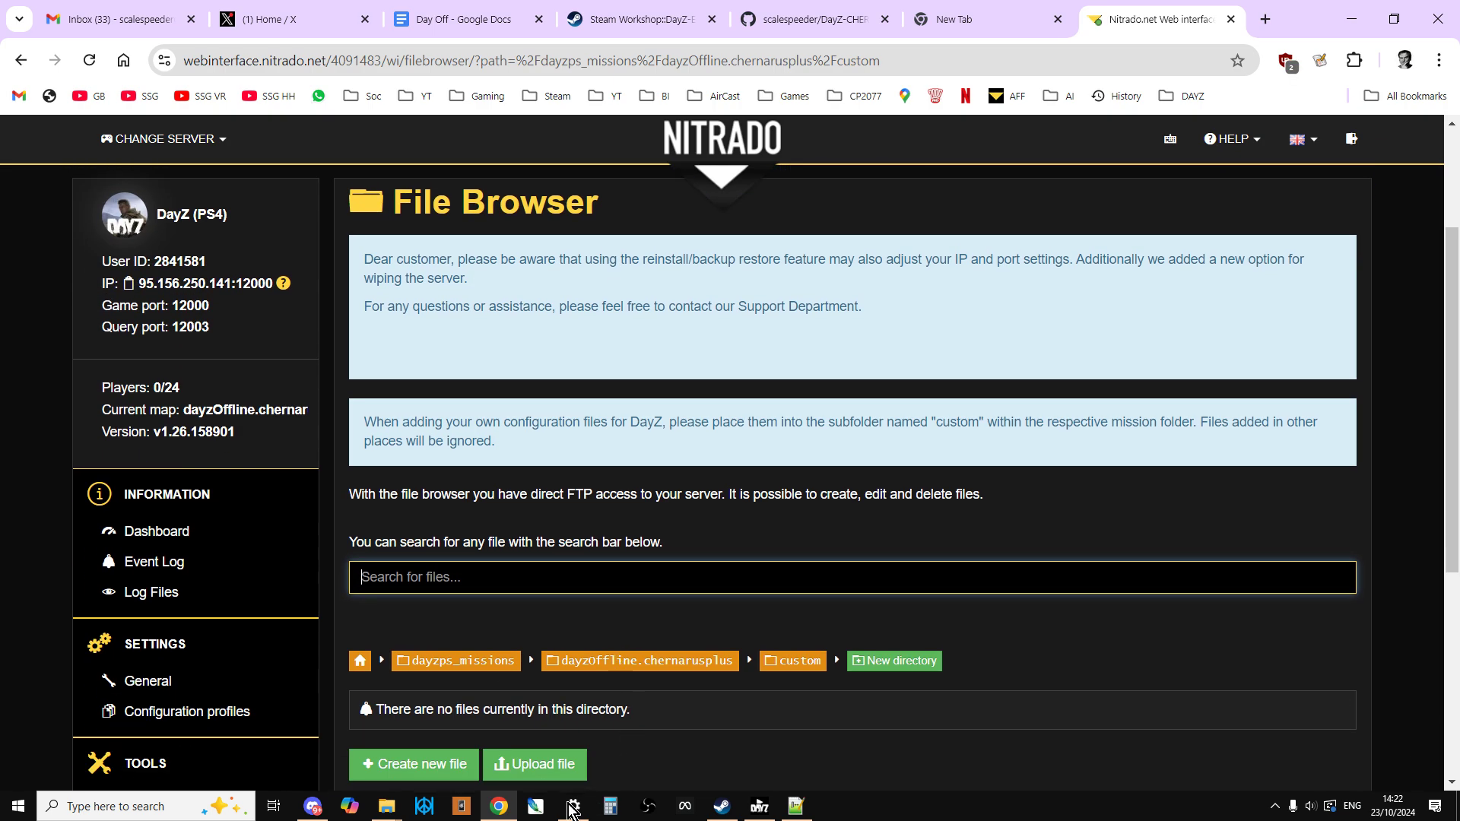
{"action": "left_click", "coordinate": [21, 60]}
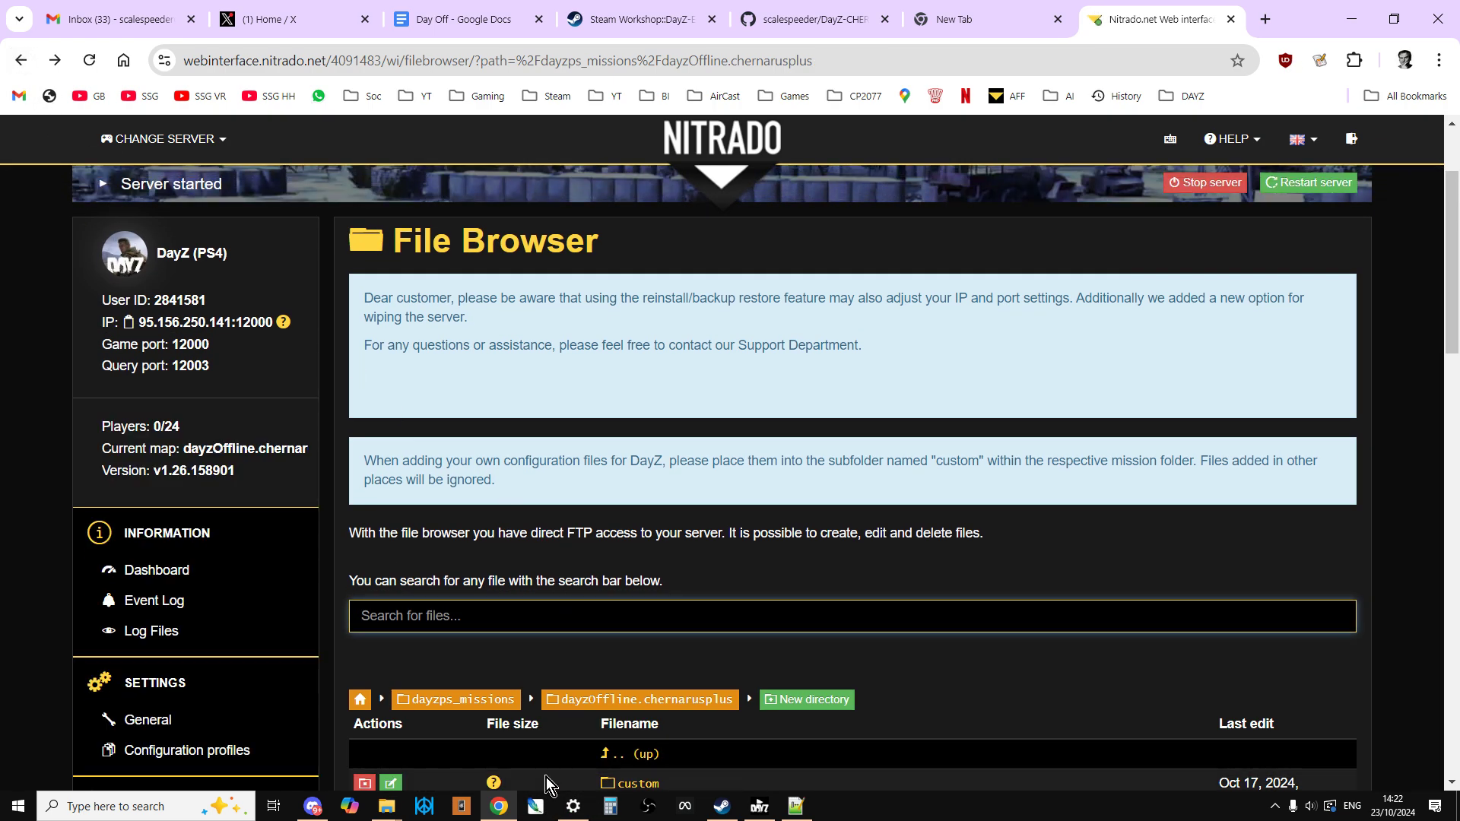
- Read the readme's cfggameplay.json instructions in Notepad++, locate that file in the Nitrado file browser, and return to the readme
{"action": "left_click", "coordinate": [795, 806]}
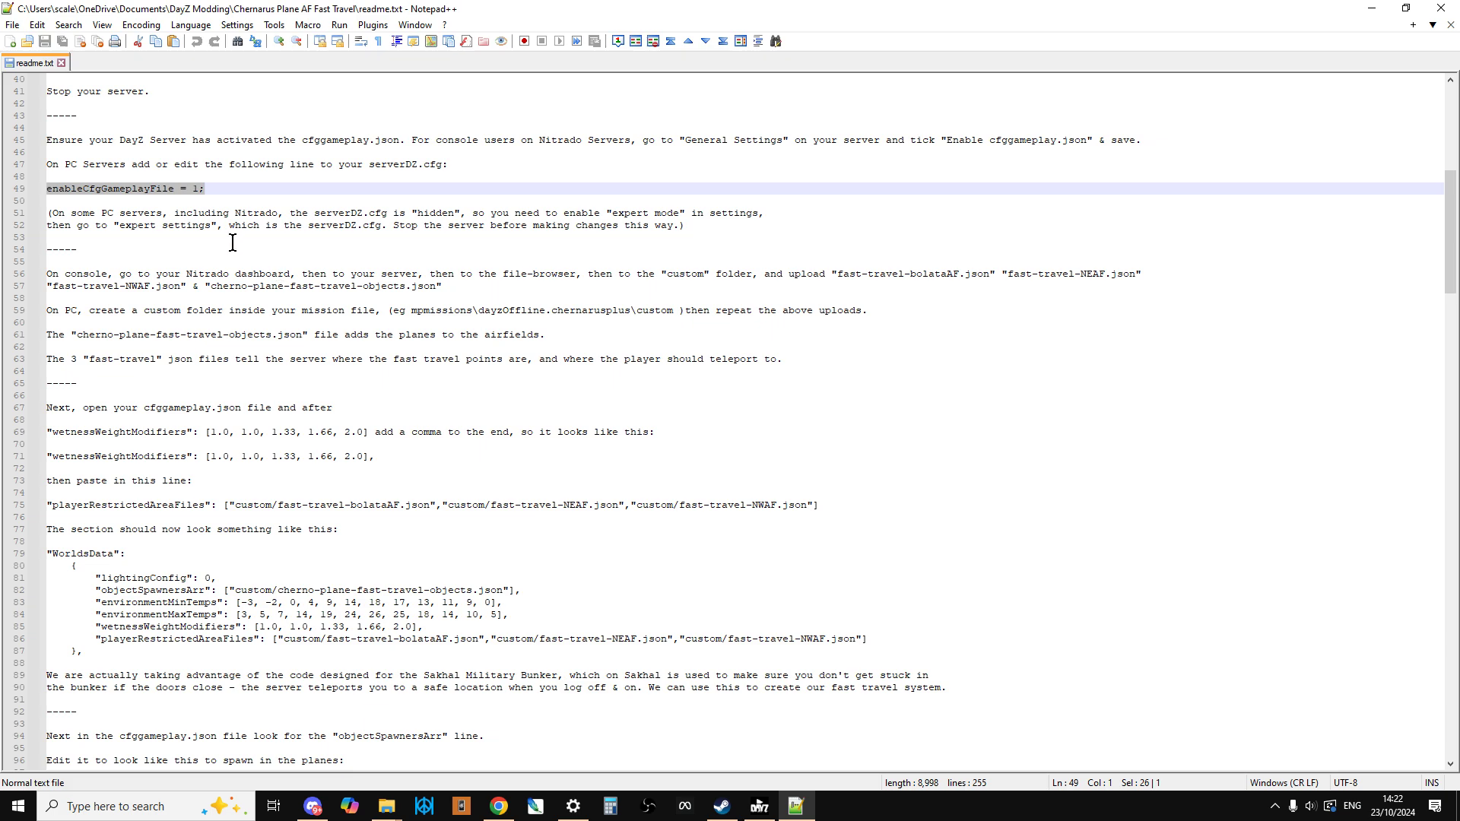
{"action": "scroll", "coordinate": [224, 257], "scroll_direction": "down", "scroll_amount": 2}
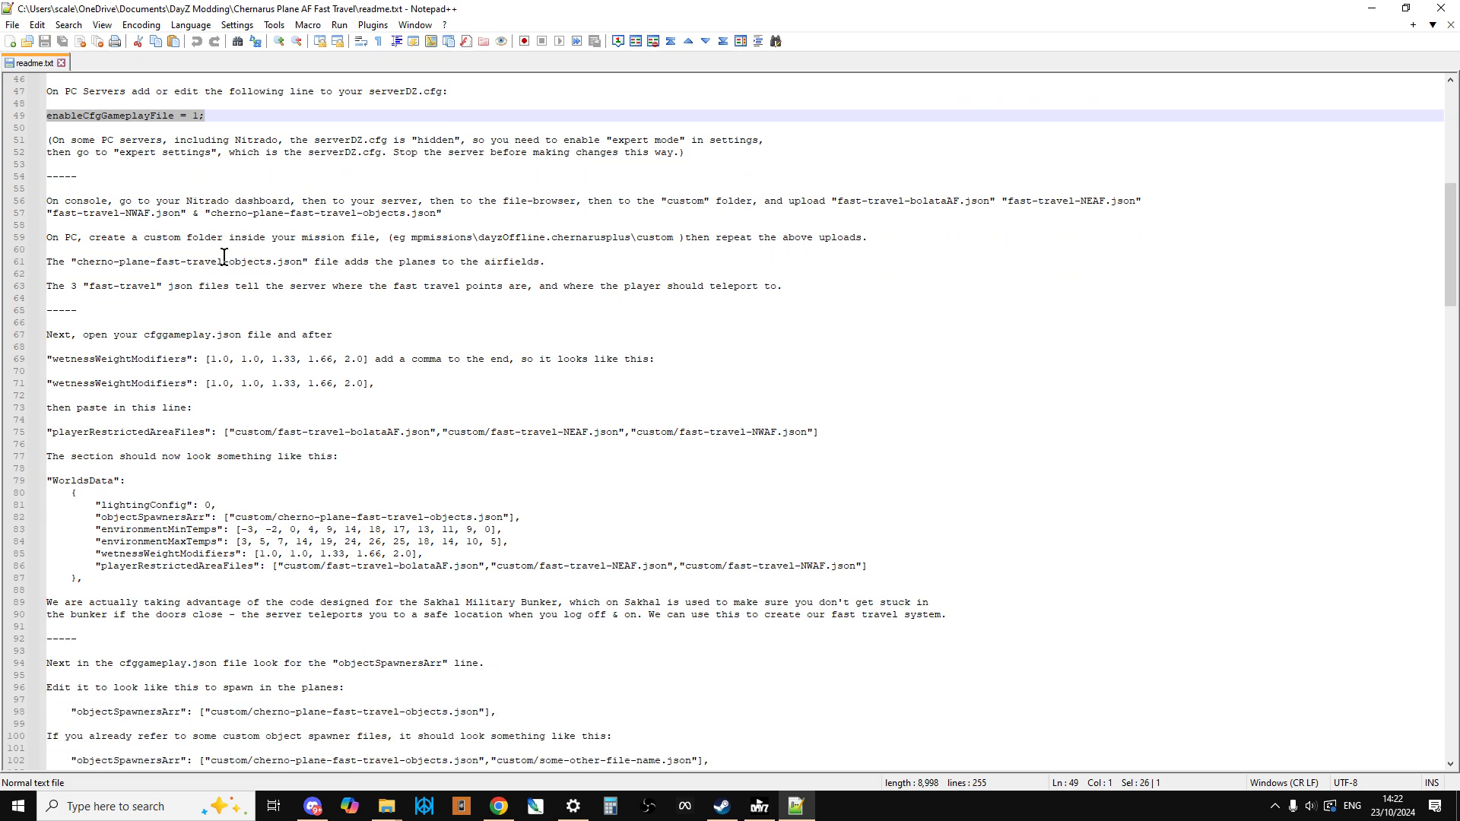
{"action": "left_click", "coordinate": [499, 805]}
{"action": "scroll", "coordinate": [707, 515], "scroll_direction": "down", "scroll_amount": 8}
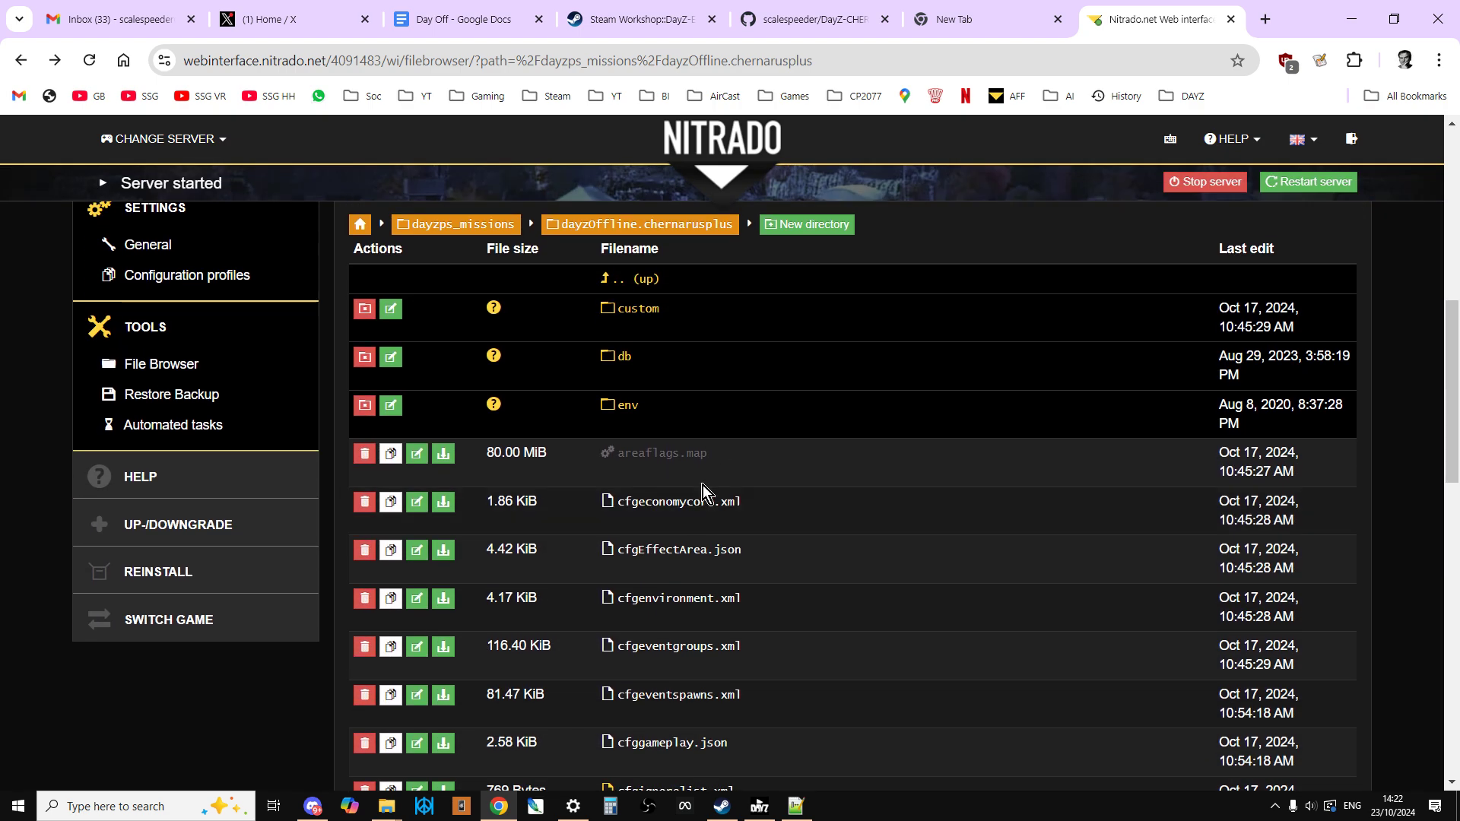
{"action": "scroll", "coordinate": [700, 505], "scroll_direction": "down", "scroll_amount": 1}
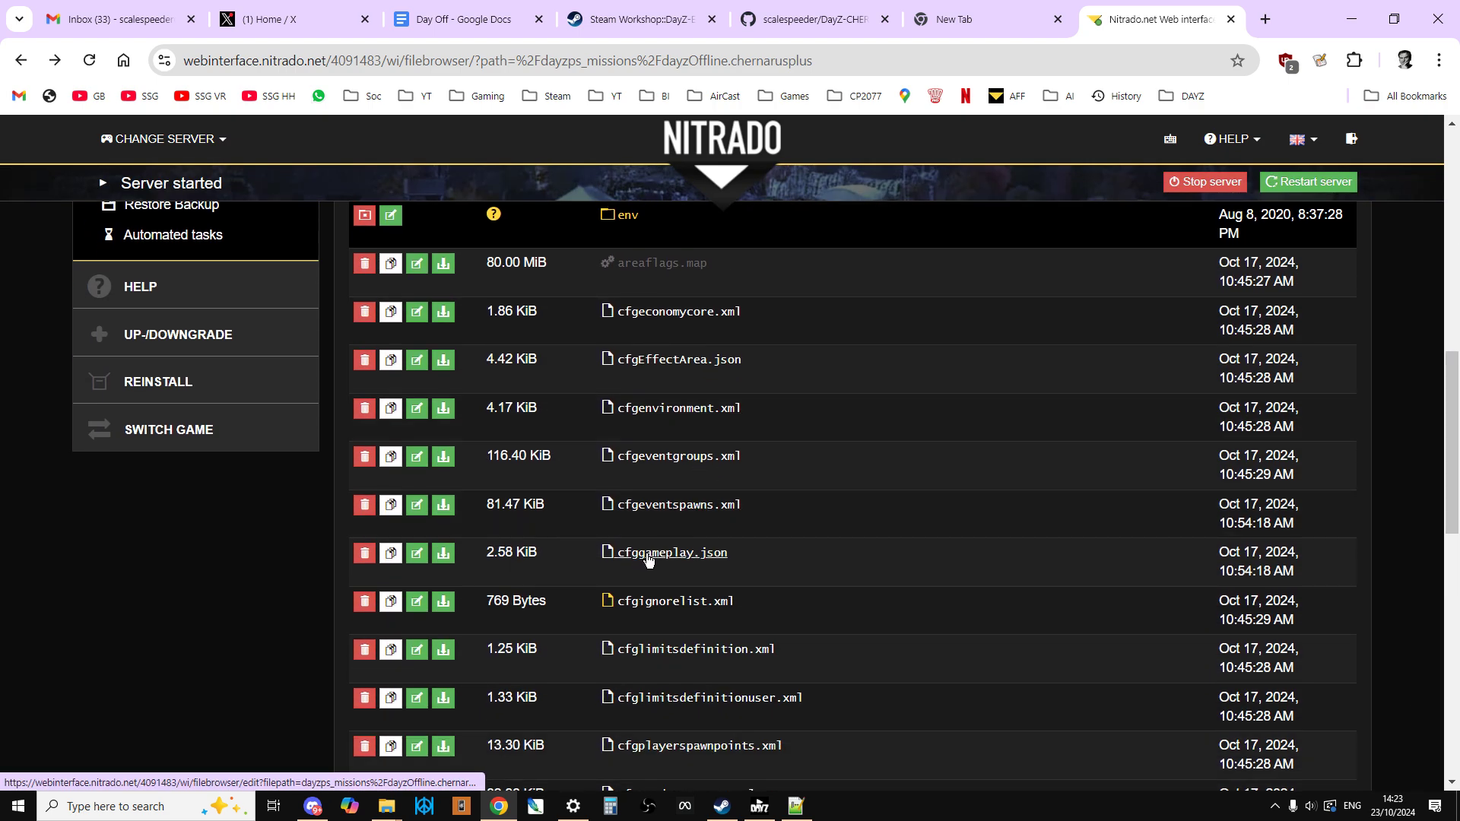
{"action": "left_click", "coordinate": [794, 807]}
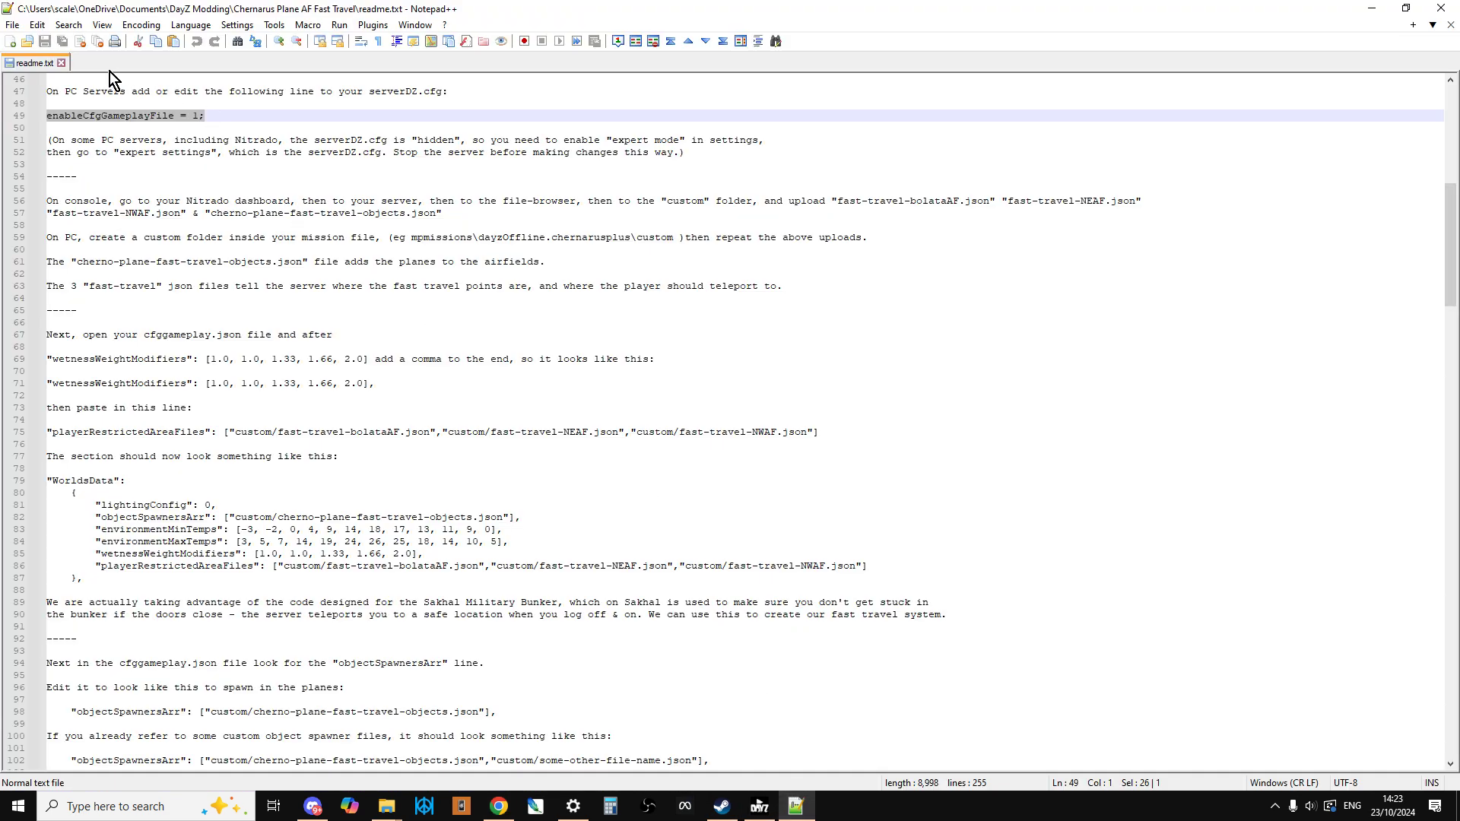
- Switch to the local dayzOffline.chernarusplus folder in File Explorer and open cfggameplay.json in Notepad++
{"action": "mouse_move", "coordinate": [386, 812]}
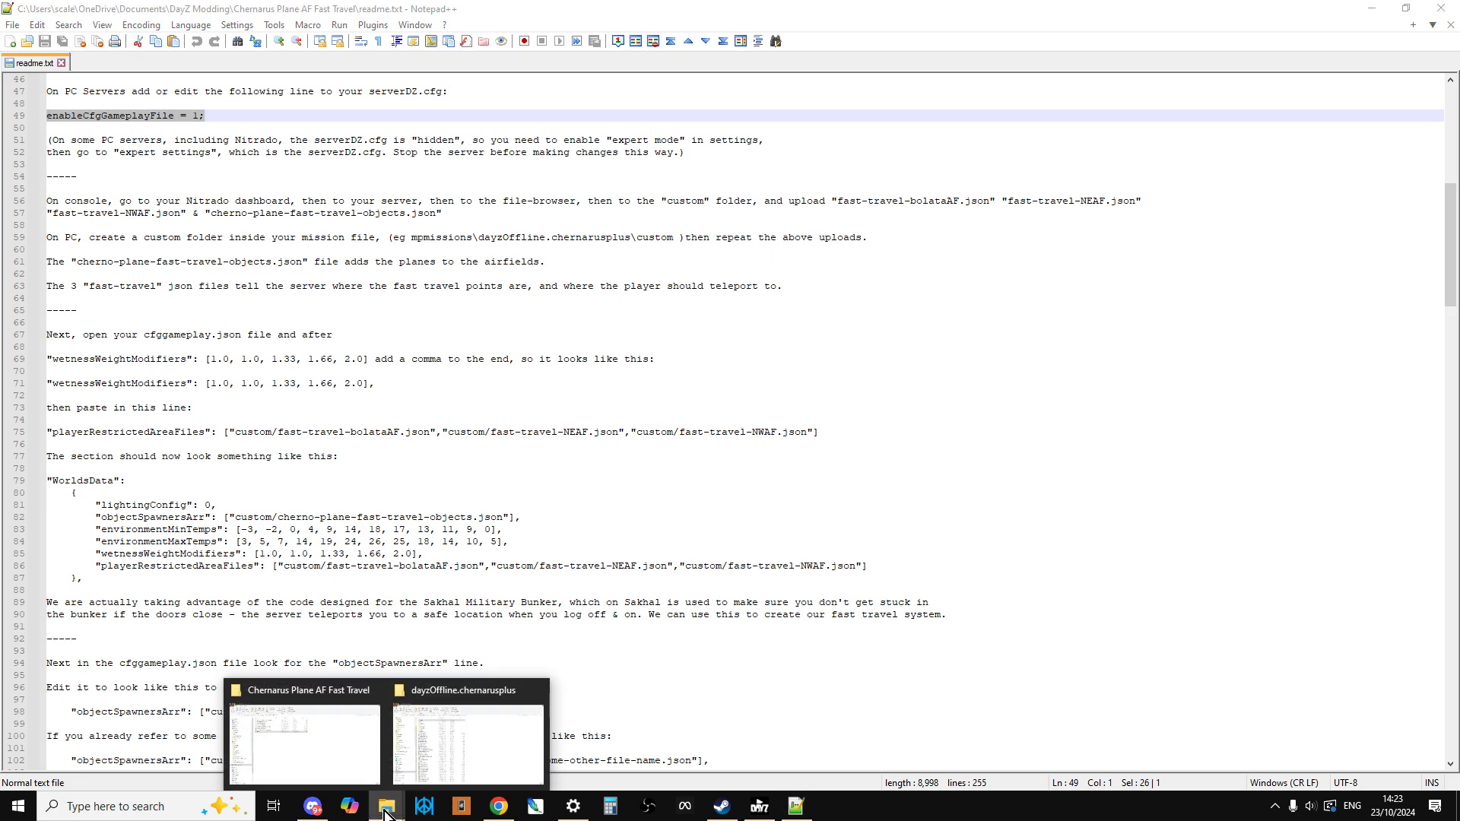
{"action": "left_click", "coordinate": [445, 734]}
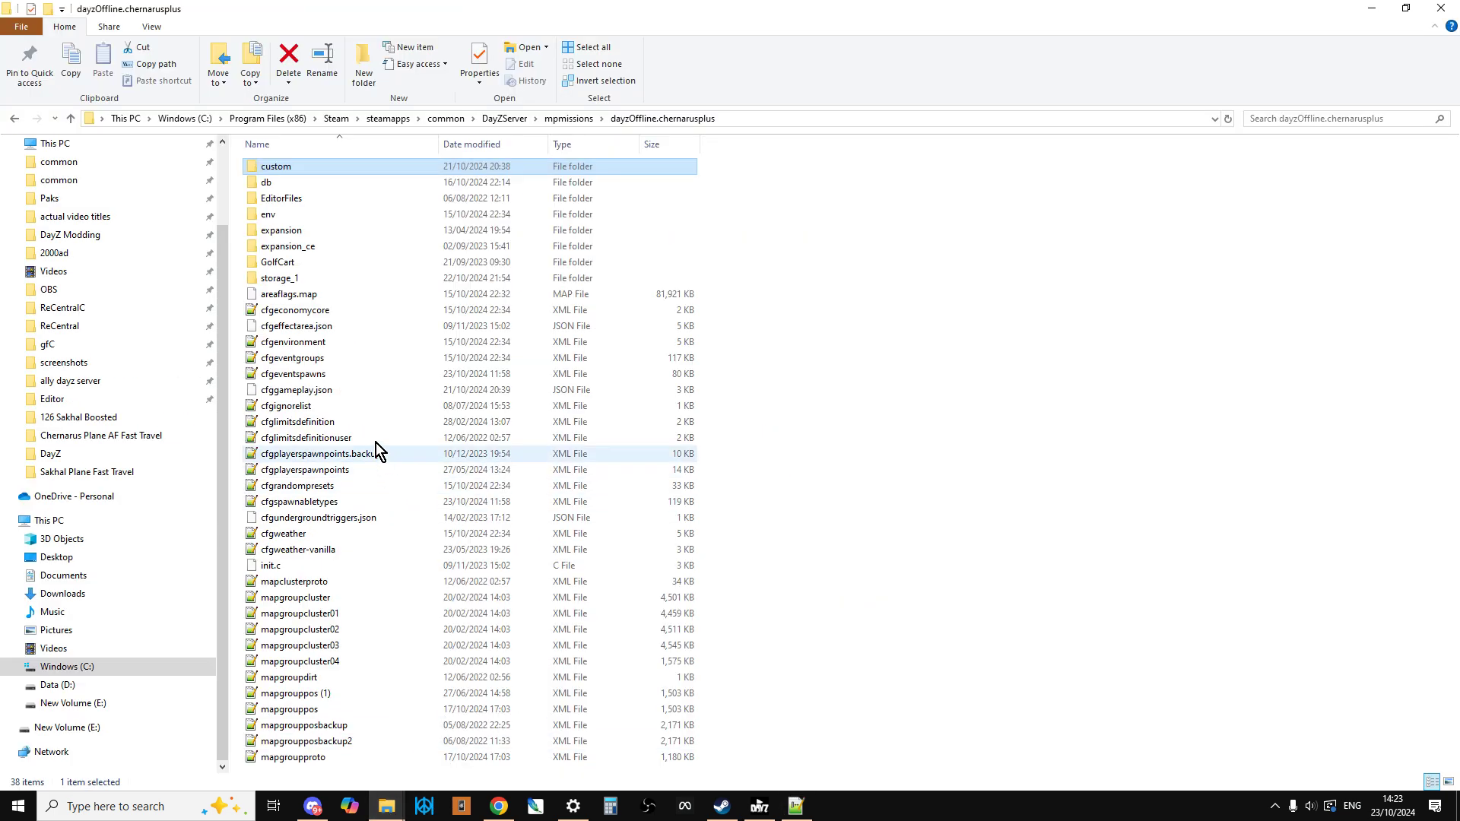
{"action": "double_click", "coordinate": [308, 392]}
{"action": "left_click", "coordinate": [858, 563]}
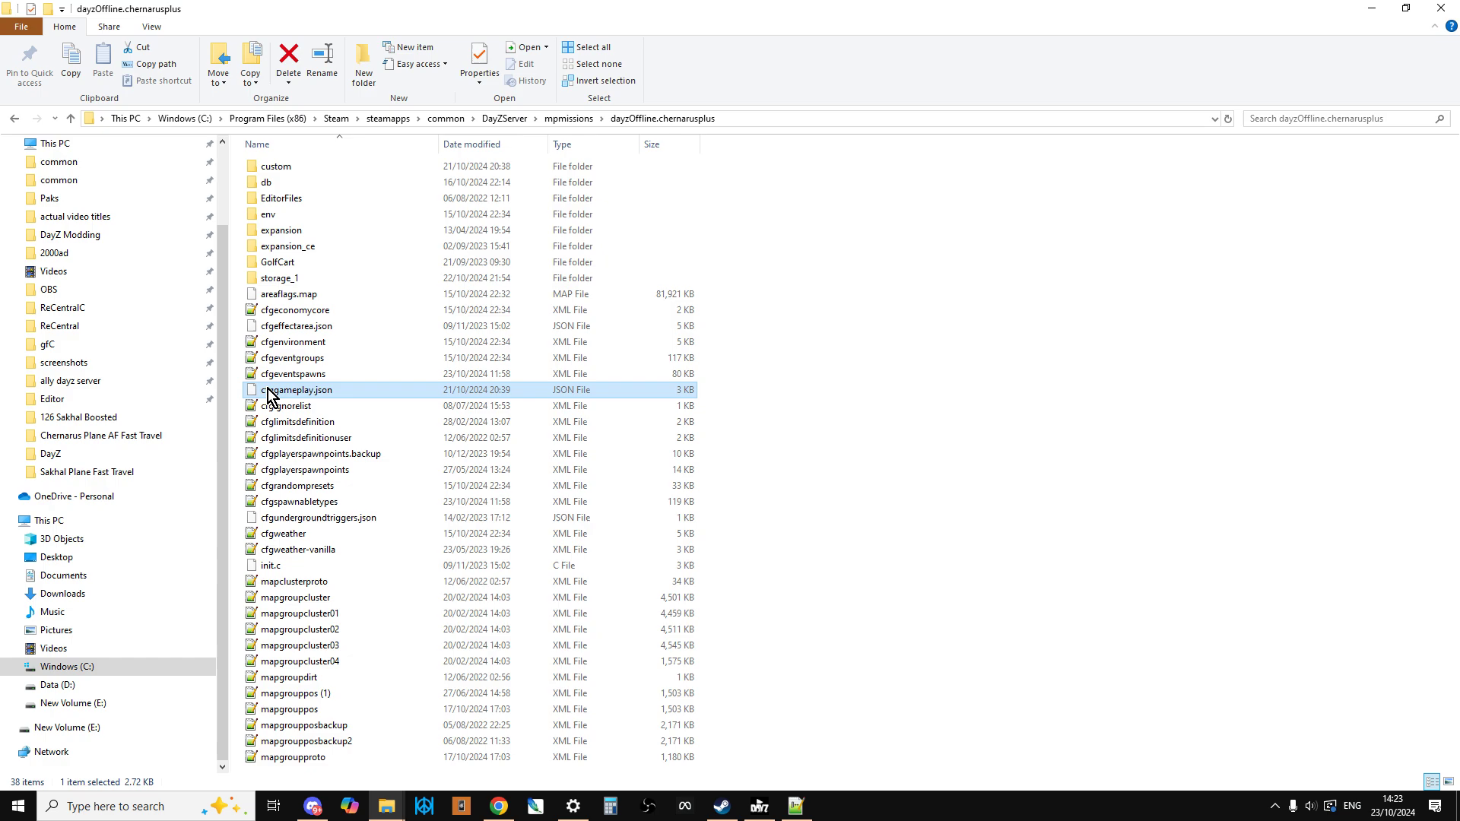
{"action": "right_click", "coordinate": [268, 389]}
{"action": "left_click", "coordinate": [360, 450]}
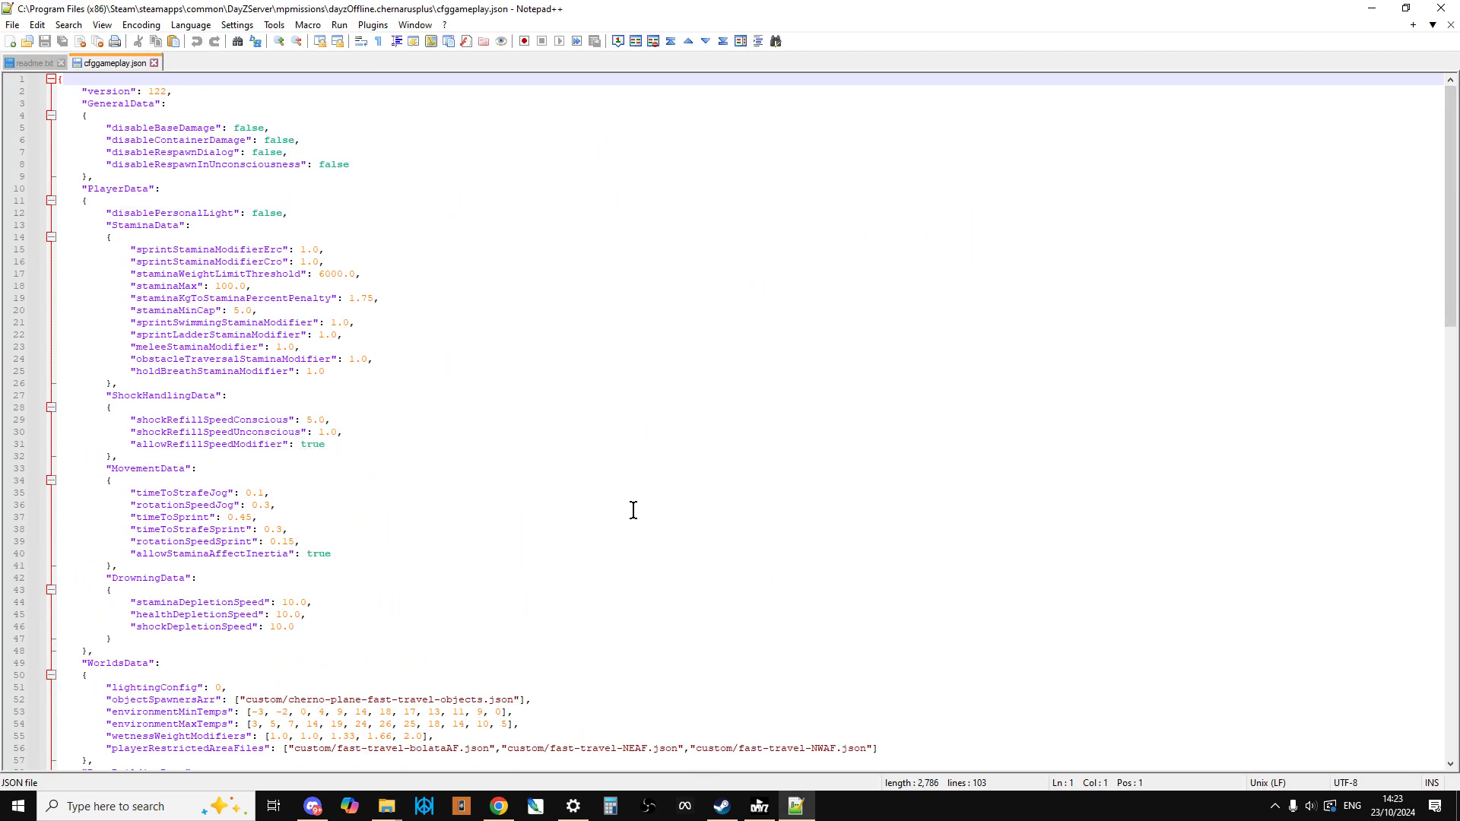
- Copy the playerRestrictedAreaFiles line listing the three fast-travel JSON files from the readme
{"action": "left_click", "coordinate": [35, 63]}
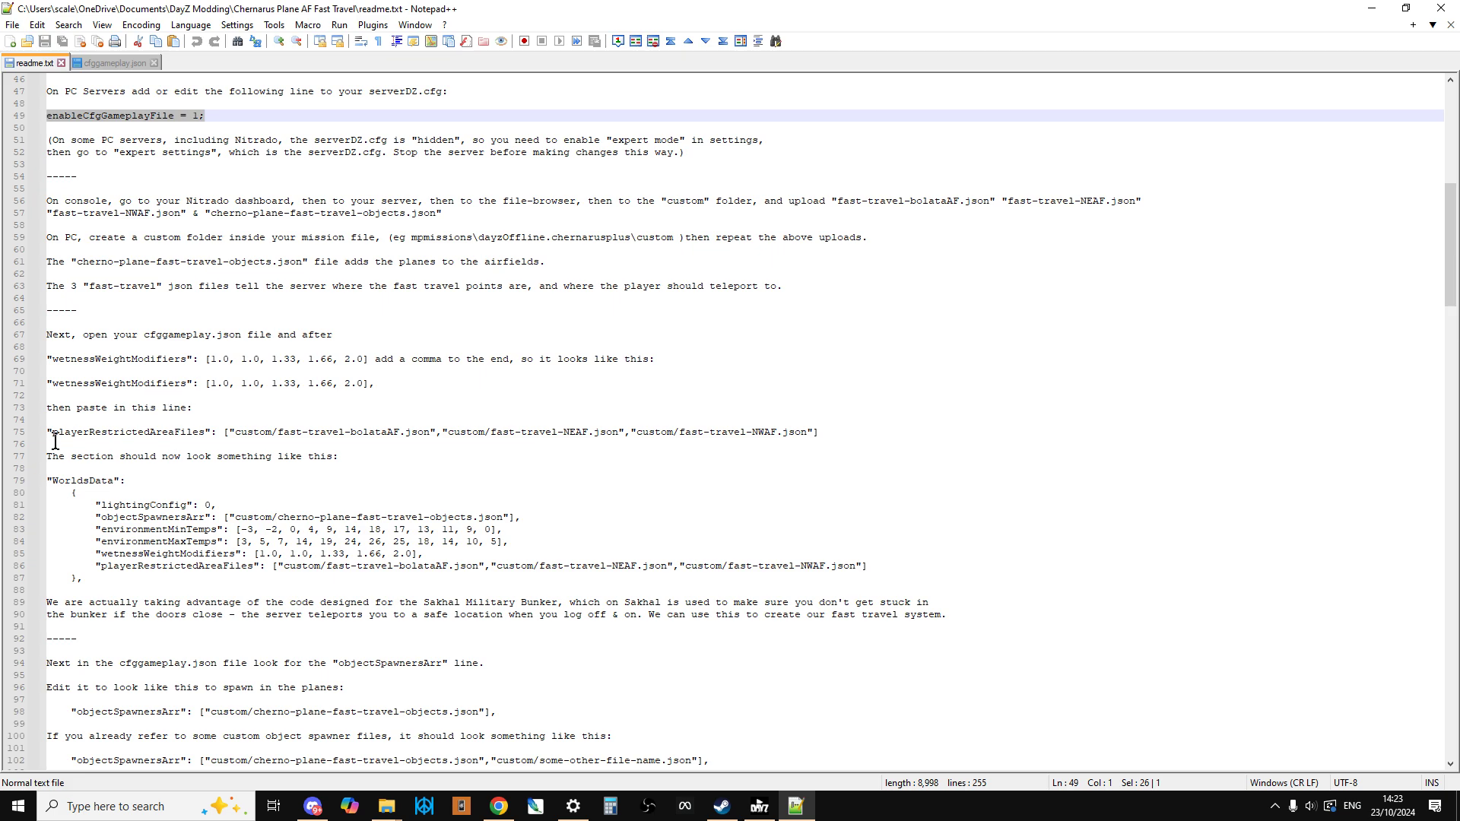
{"action": "left_click_drag", "start_coordinate": [47, 432], "coordinate": [841, 432]}
{"action": "right_click", "coordinate": [788, 435]}
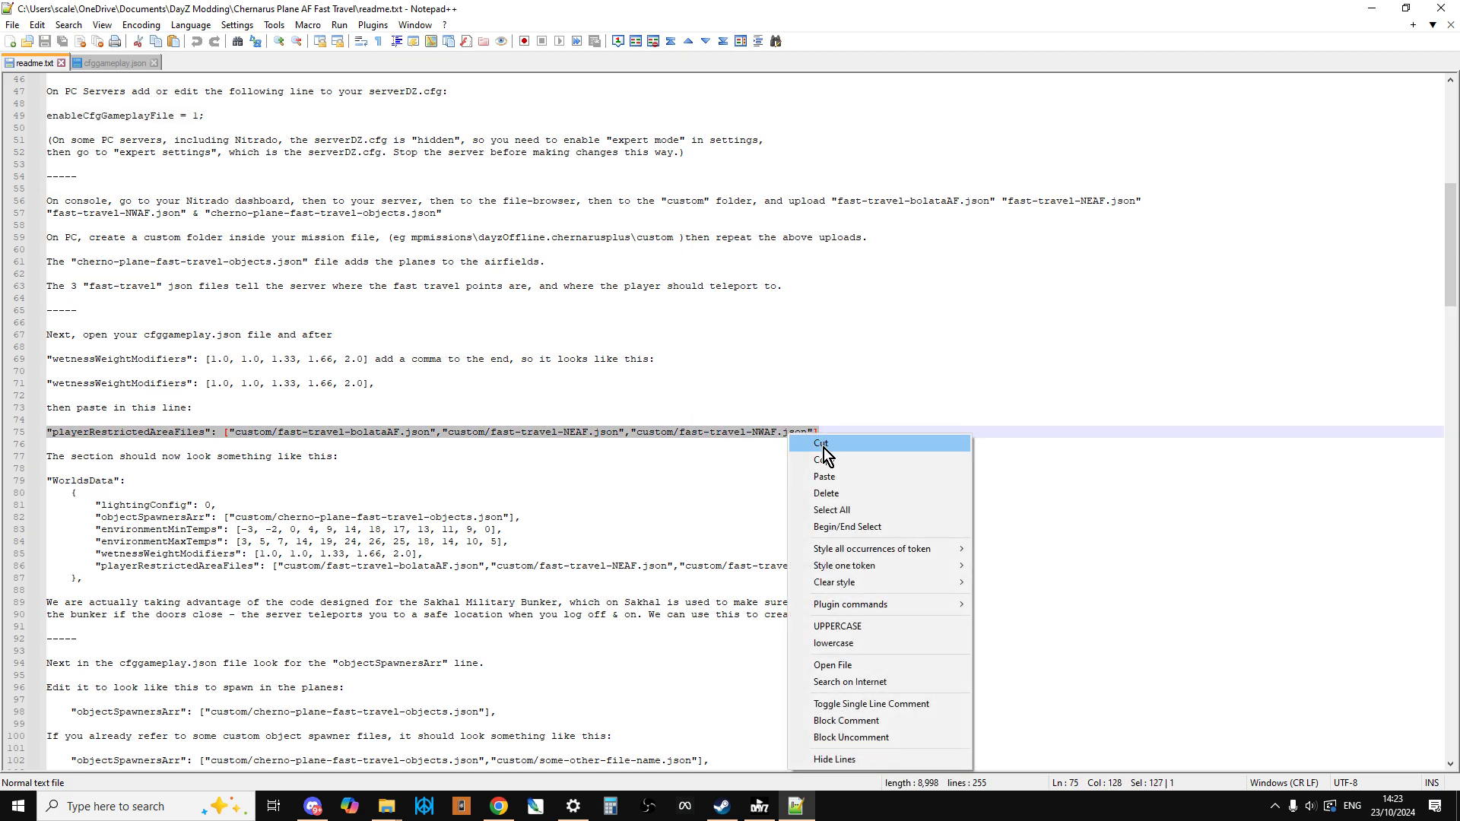
{"action": "left_click", "coordinate": [829, 459]}
{"action": "left_click", "coordinate": [796, 806]}
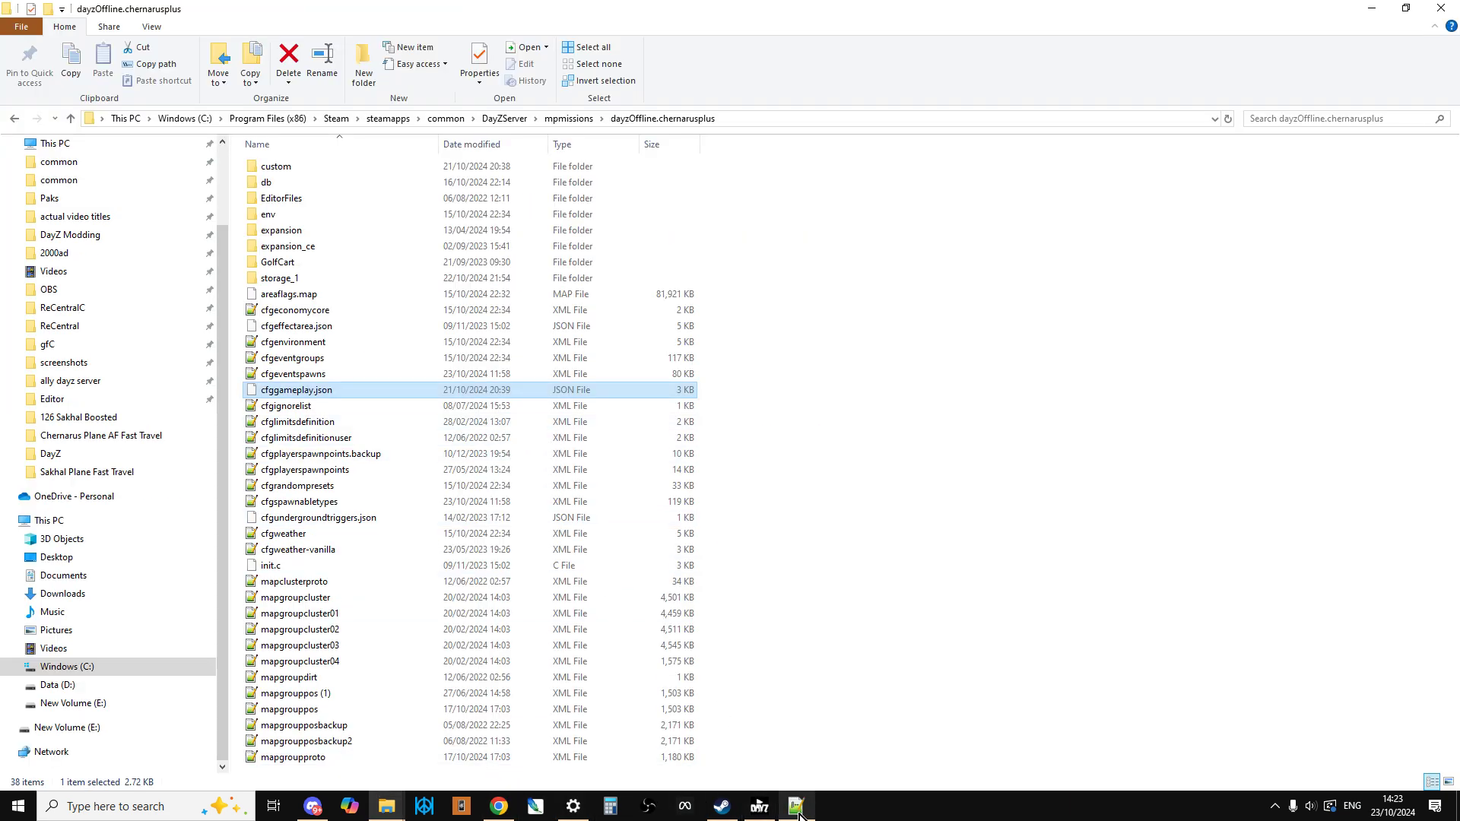
{"action": "left_click", "coordinate": [796, 806]}
- In cfggameplay.json, remove and re-enter the comma at the end of the wetnessWeightModifiers line under WorldsData
{"action": "left_click", "coordinate": [119, 62]}
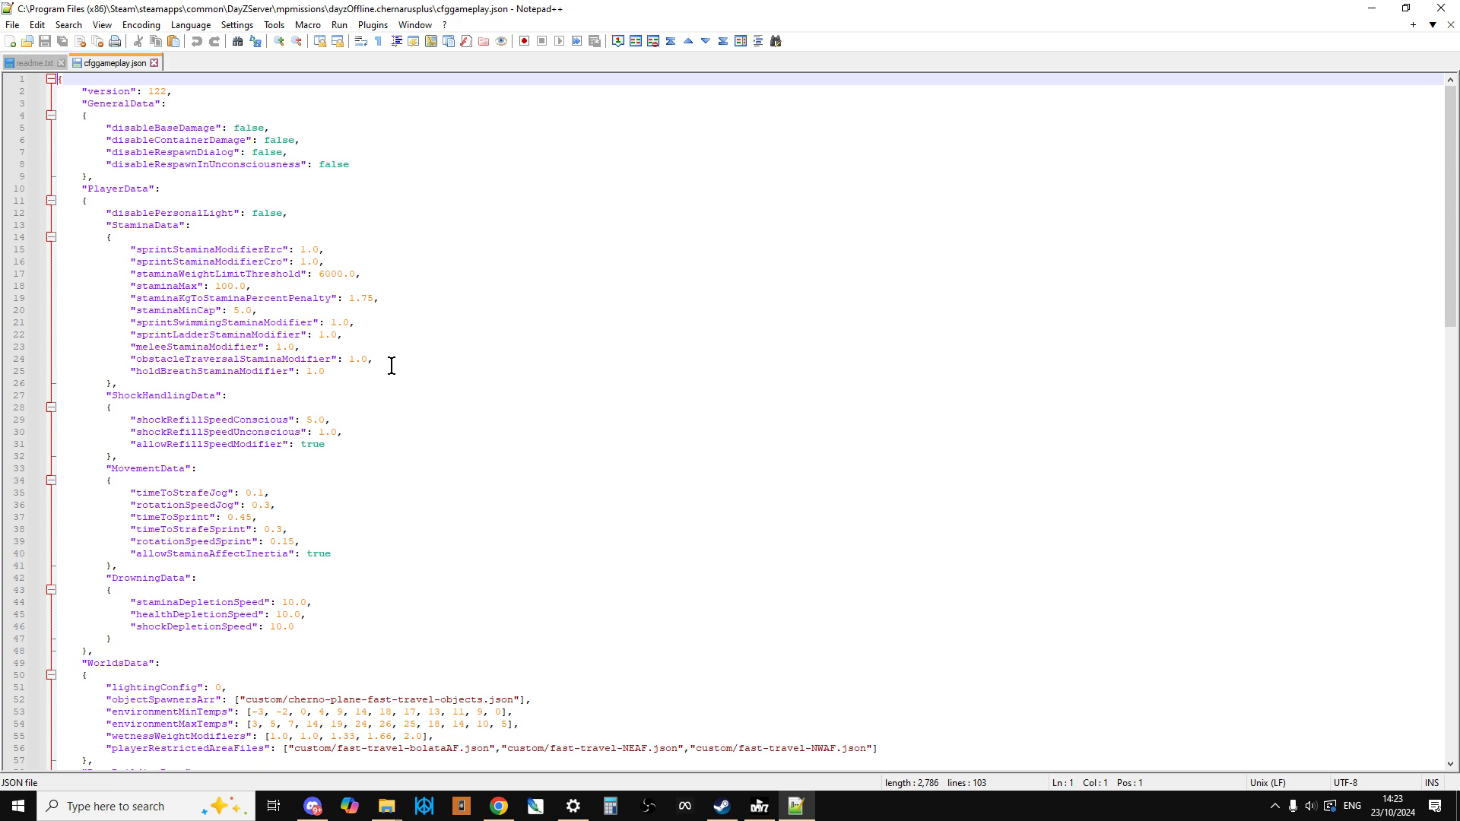
{"action": "scroll", "coordinate": [393, 376], "scroll_direction": "down", "scroll_amount": 4}
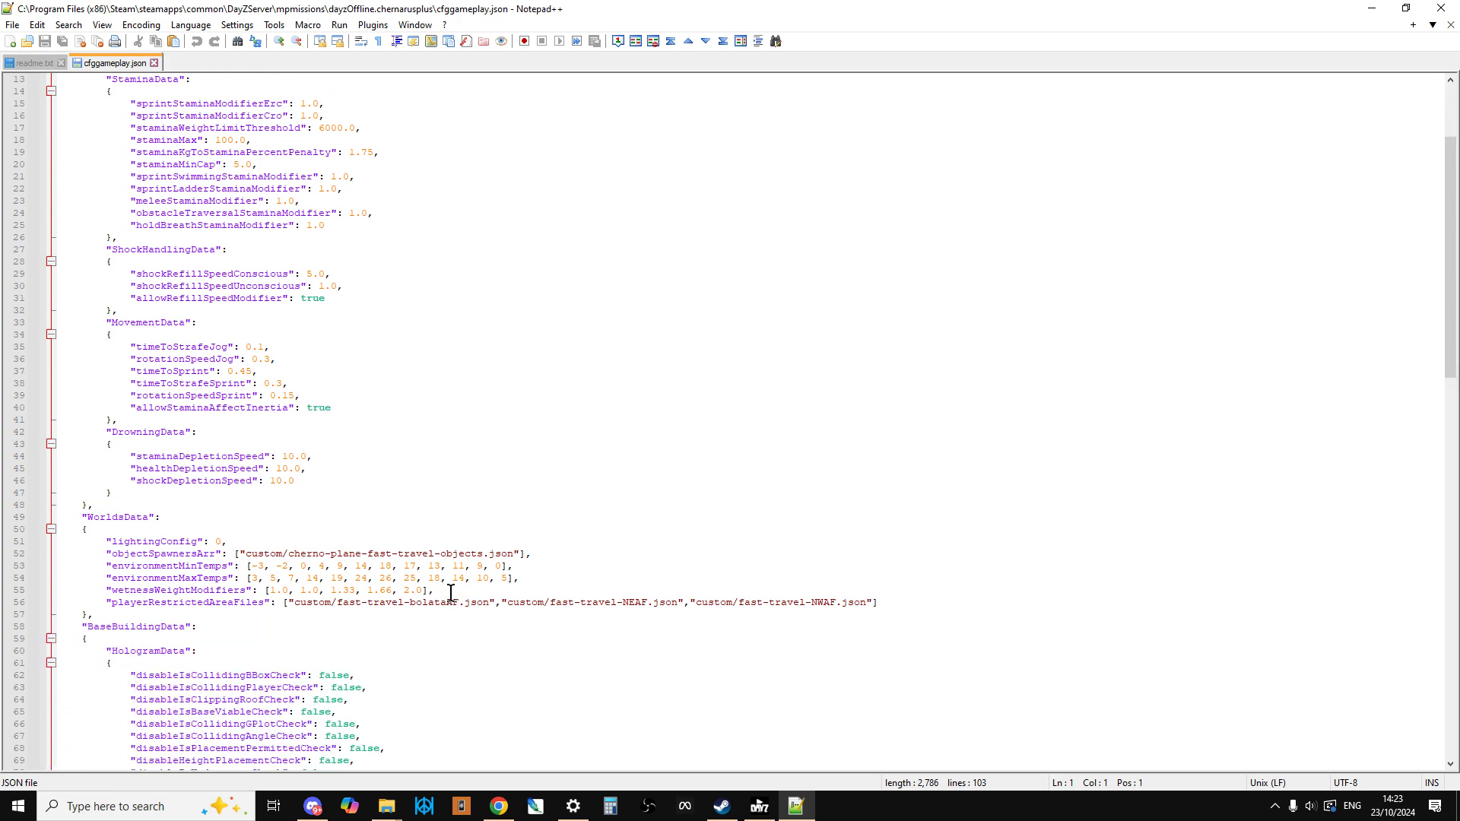
{"action": "left_click", "coordinate": [449, 590]}
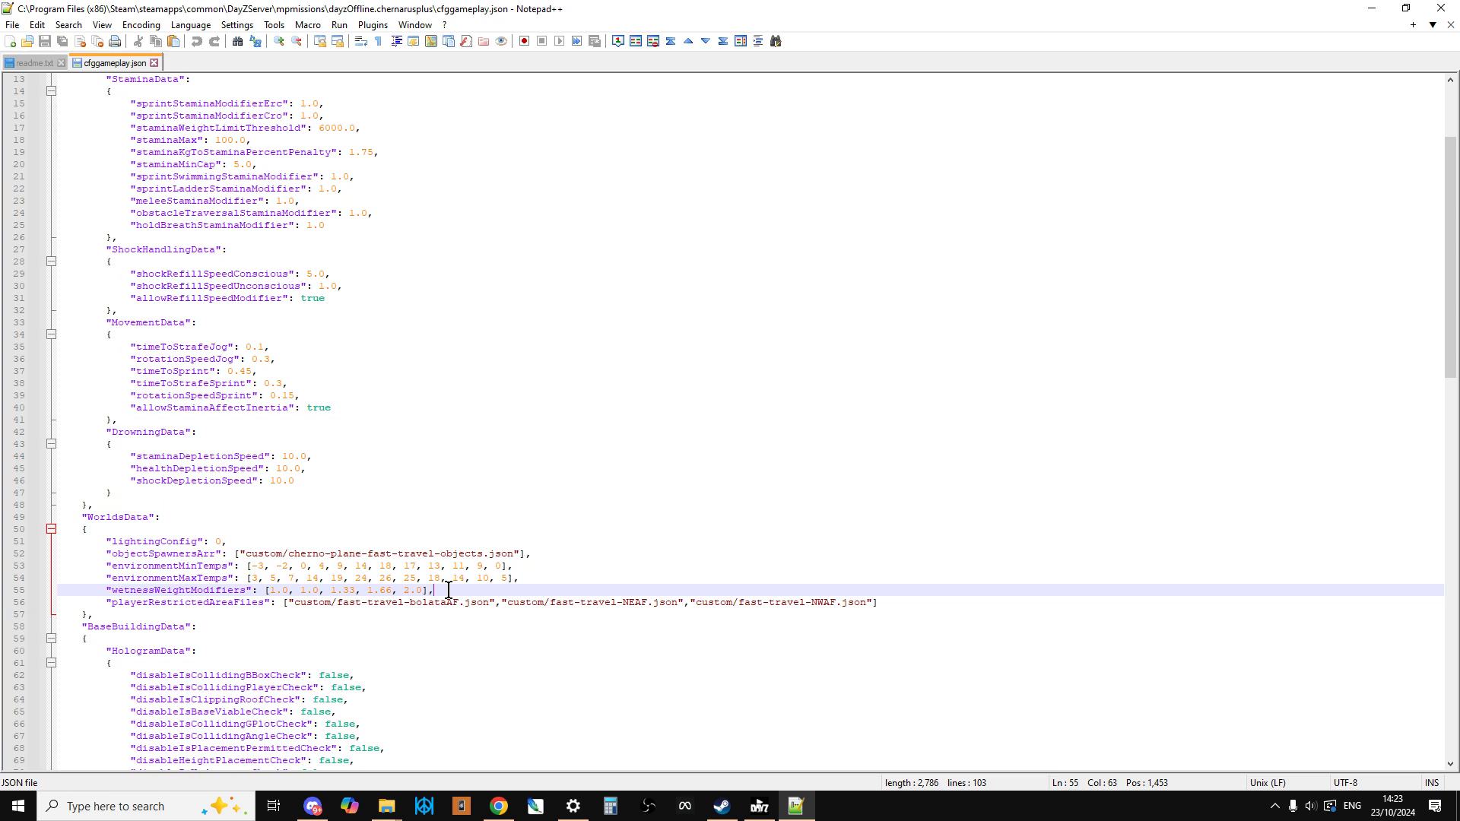
{"action": "key", "text": "BackSpace"}
{"action": "type", "text": ","}
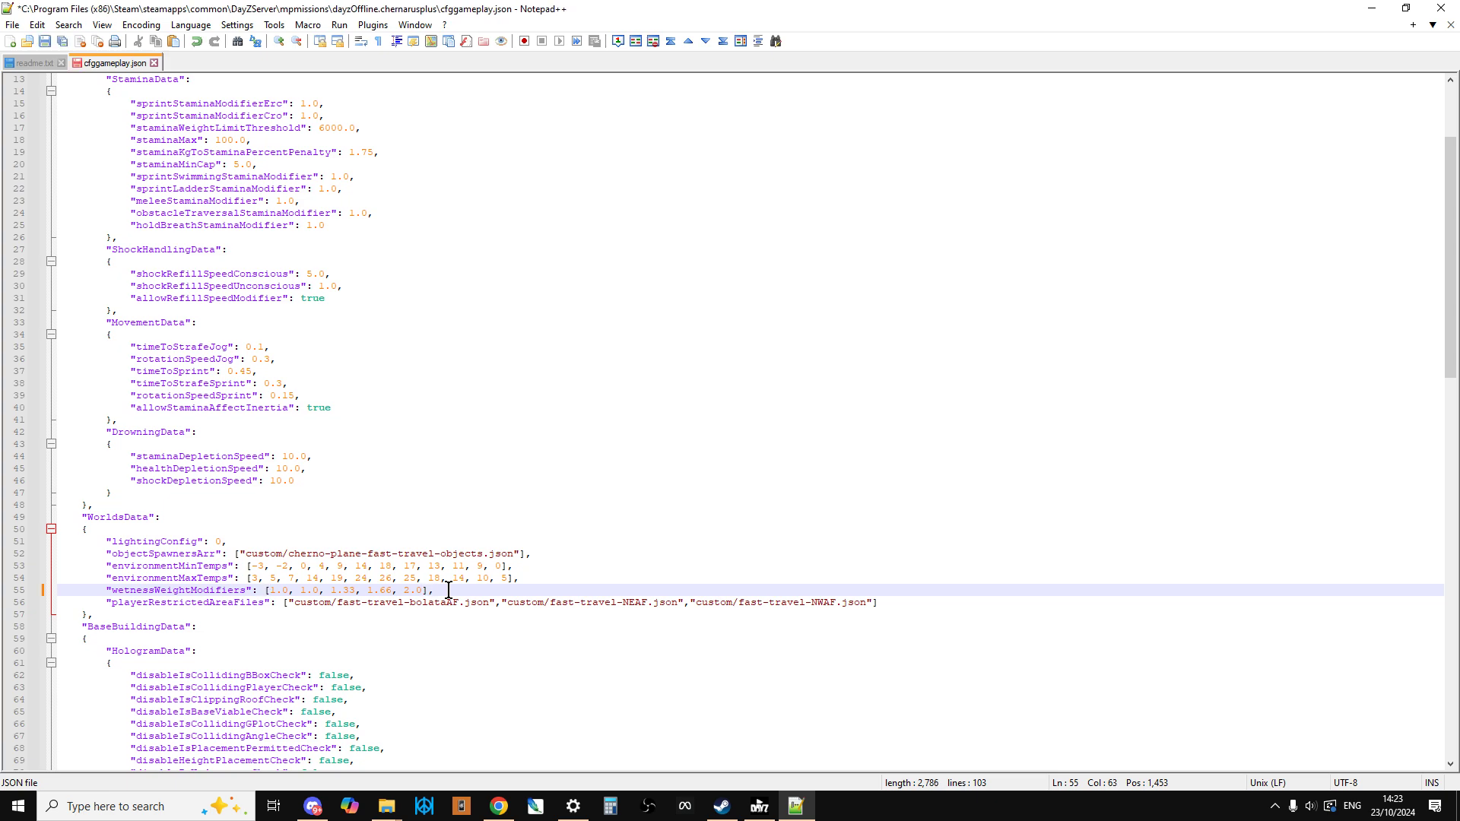
- Replace the playerRestrictedAreaFiles line under WorldsData with the copied line, and return to the readme
{"action": "left_click_drag", "start_coordinate": [886, 602], "coordinate": [99, 601]}
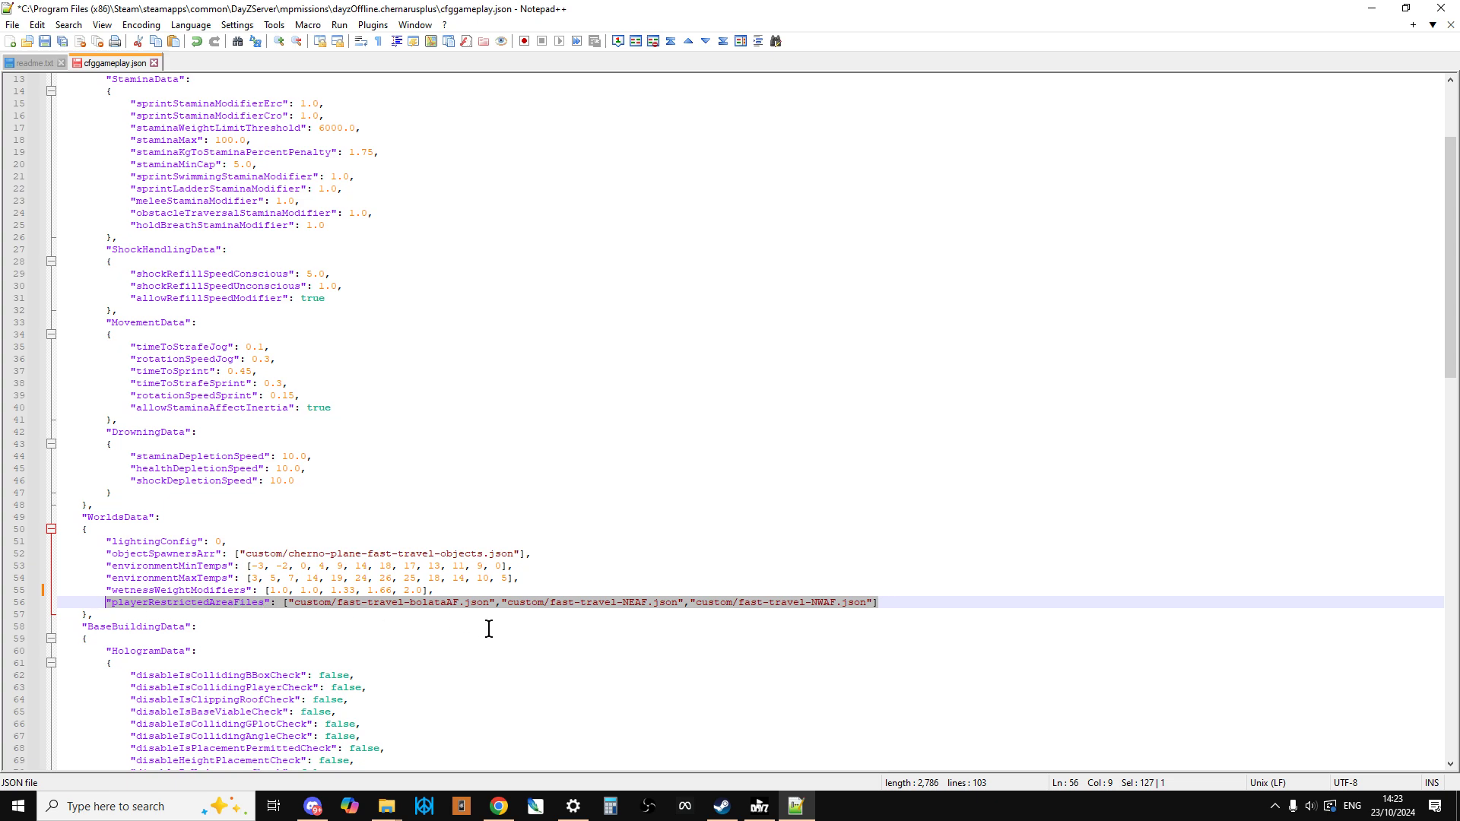
{"action": "key", "text": "End"}
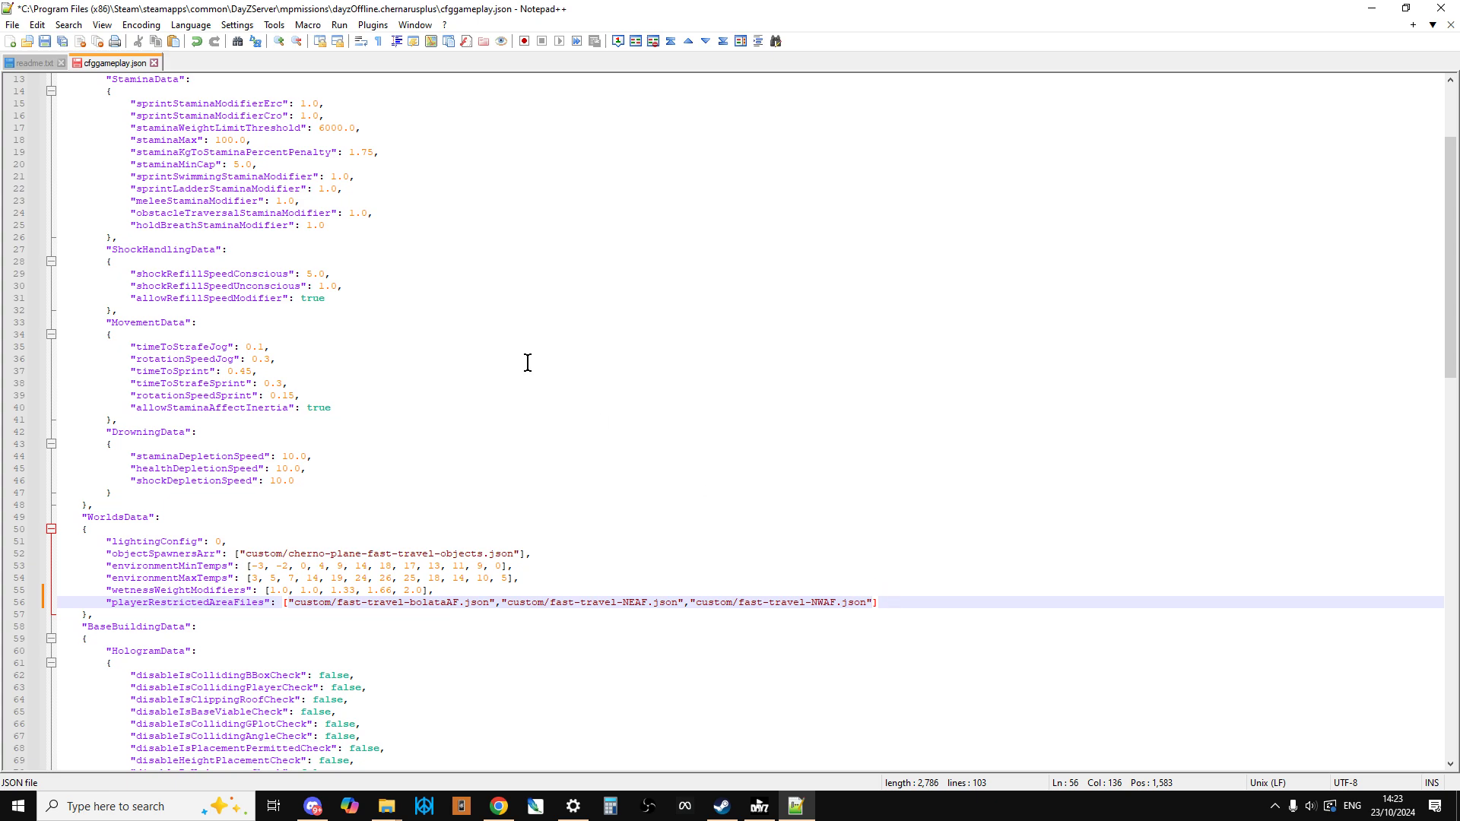
{"action": "left_click", "coordinate": [23, 61]}
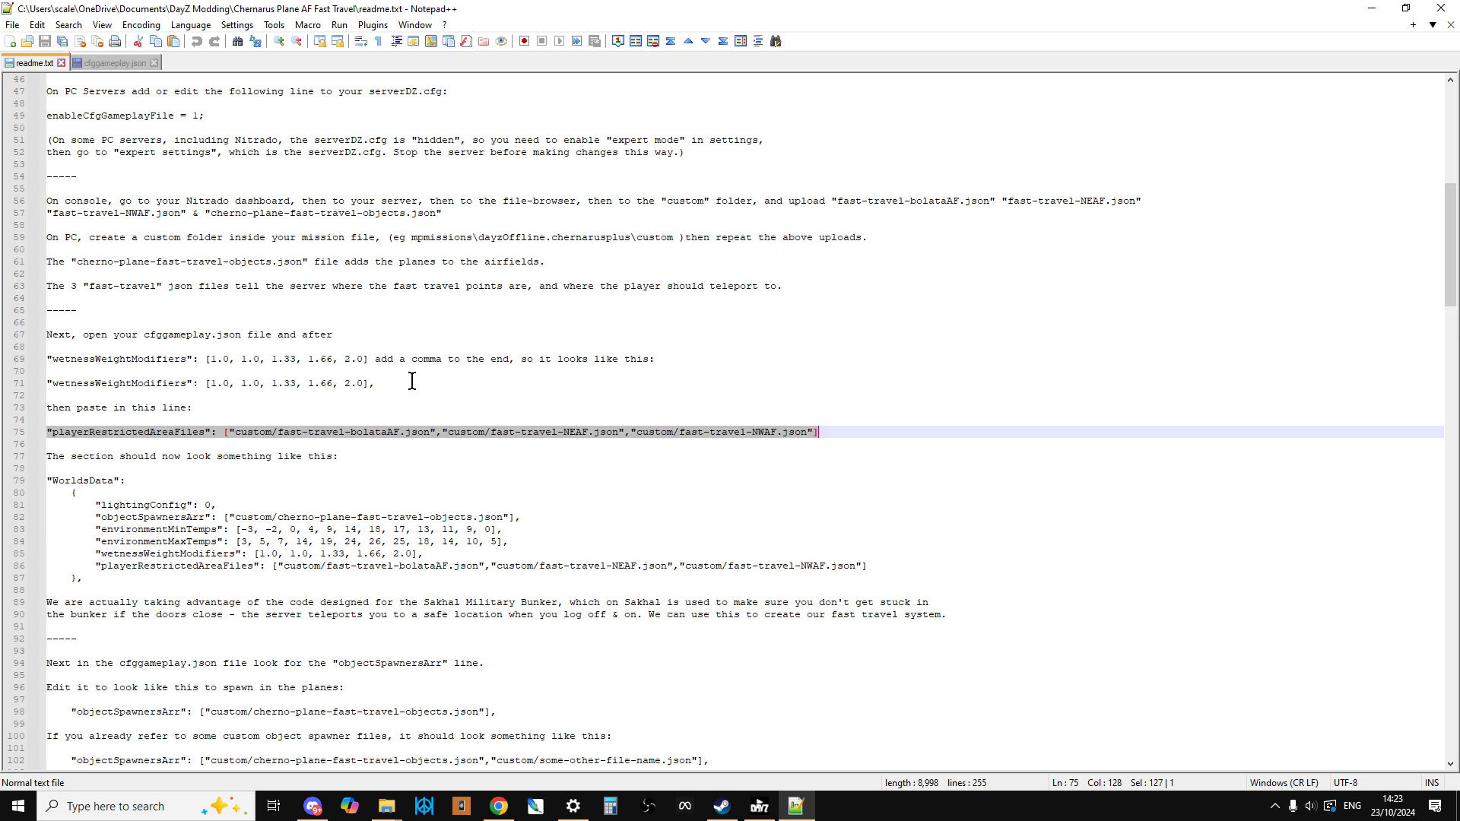
- Copy the objectSpawnersArr line that references custom/cherno-plane-fast-travel-objects.json from the readme
{"action": "scroll", "coordinate": [411, 383], "scroll_direction": "down", "scroll_amount": 2}
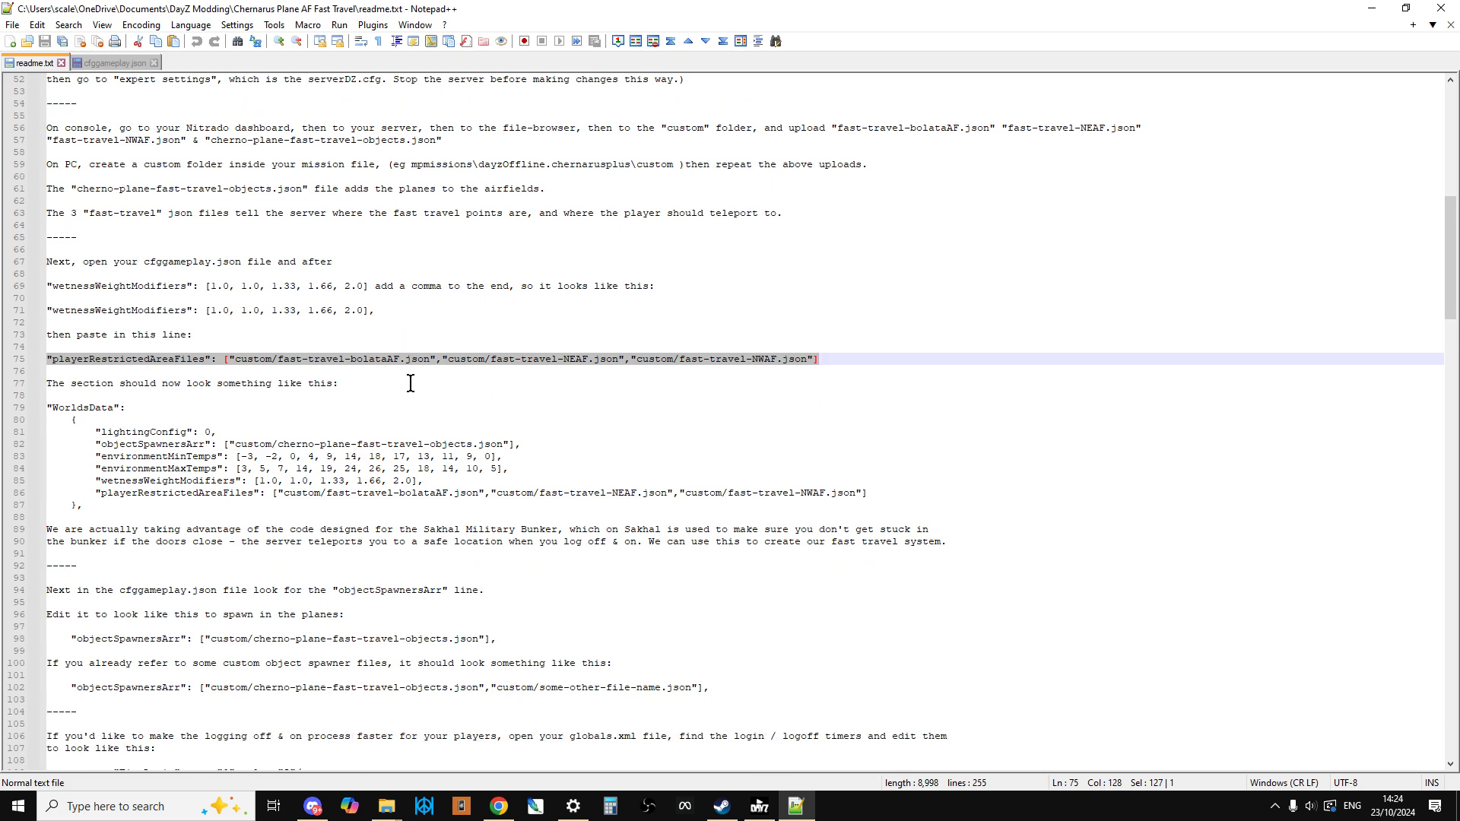
{"action": "scroll", "coordinate": [410, 383], "scroll_direction": "down", "scroll_amount": 3}
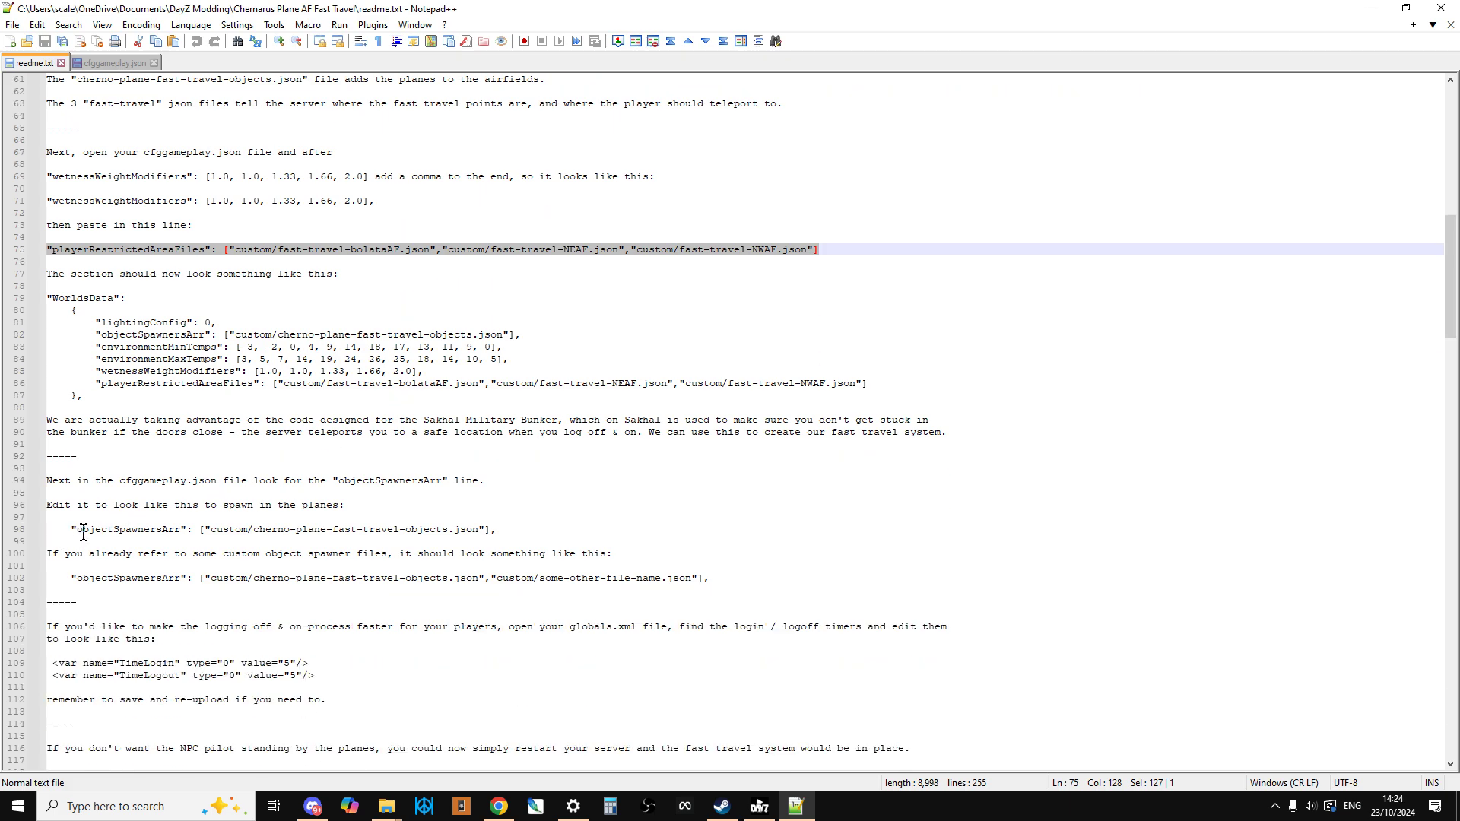
{"action": "left_click_drag", "start_coordinate": [497, 530], "coordinate": [72, 530]}
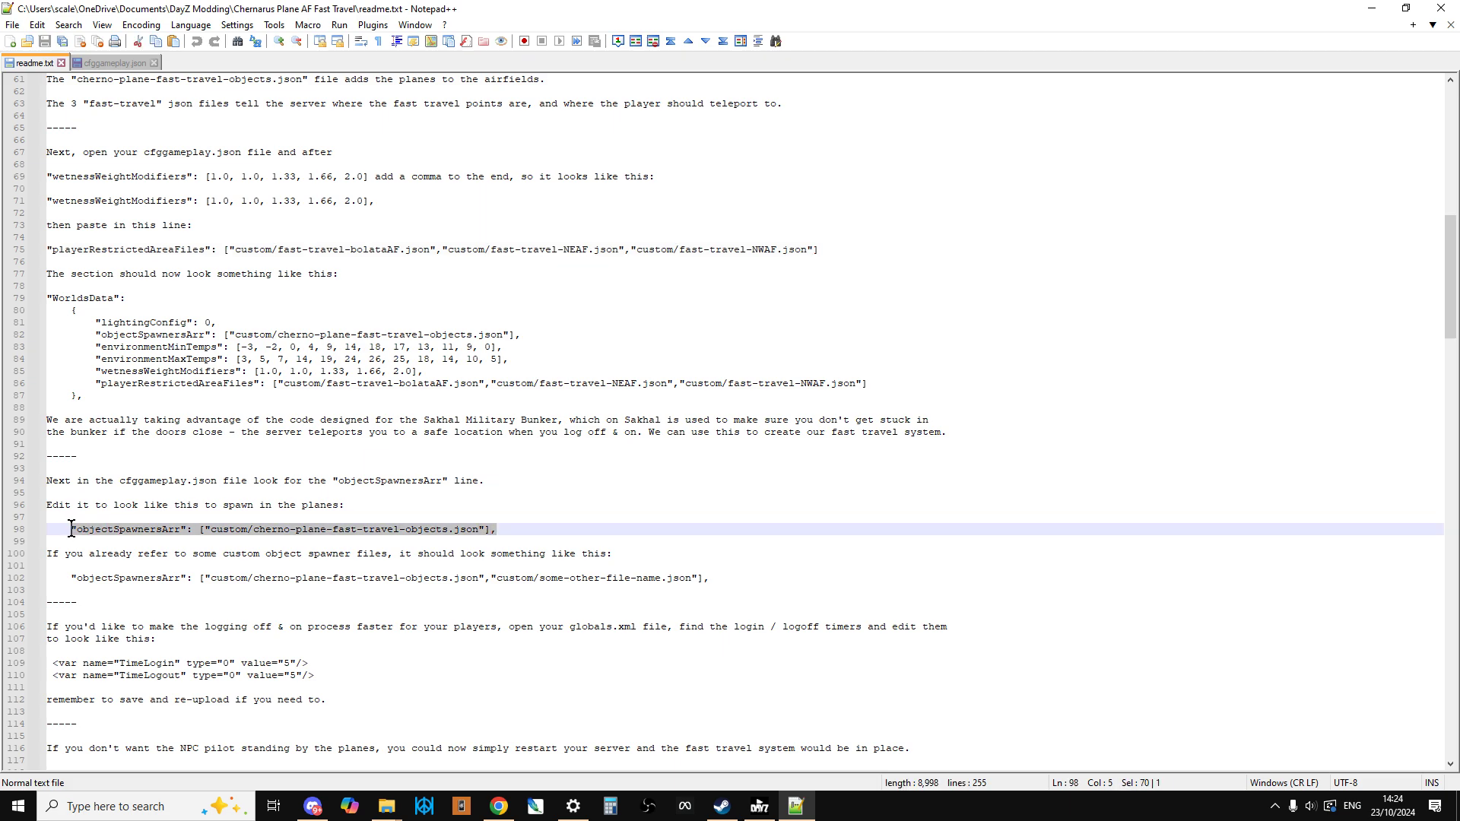
{"action": "right_click", "coordinate": [116, 532]}
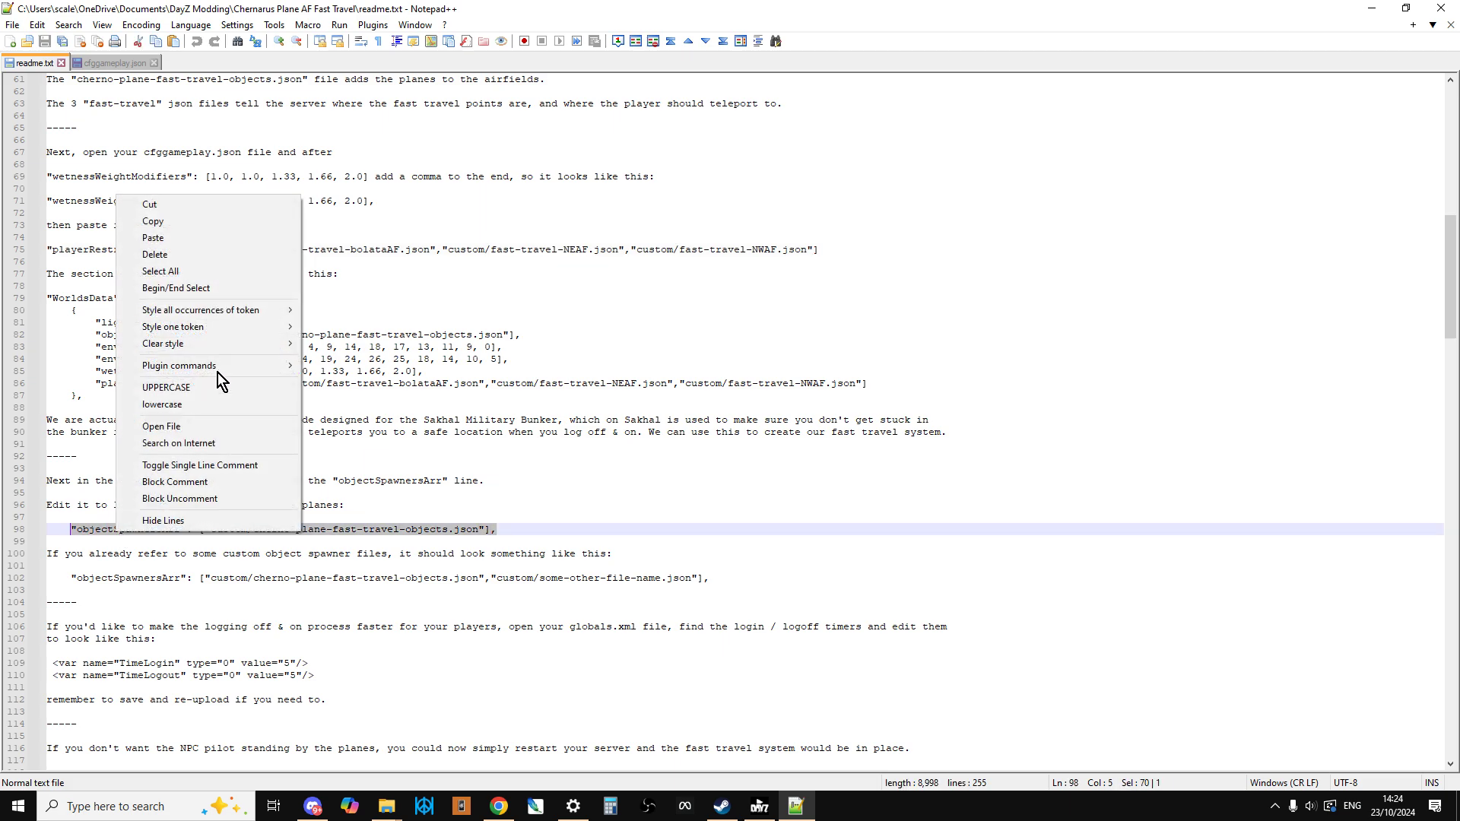
{"action": "left_click", "coordinate": [195, 227]}
- In cfggameplay.json, try replacing the objectSpawnersArr file path under WorldsData with the copied line, and undo the paste
{"action": "key", "text": "alt+Tab"}
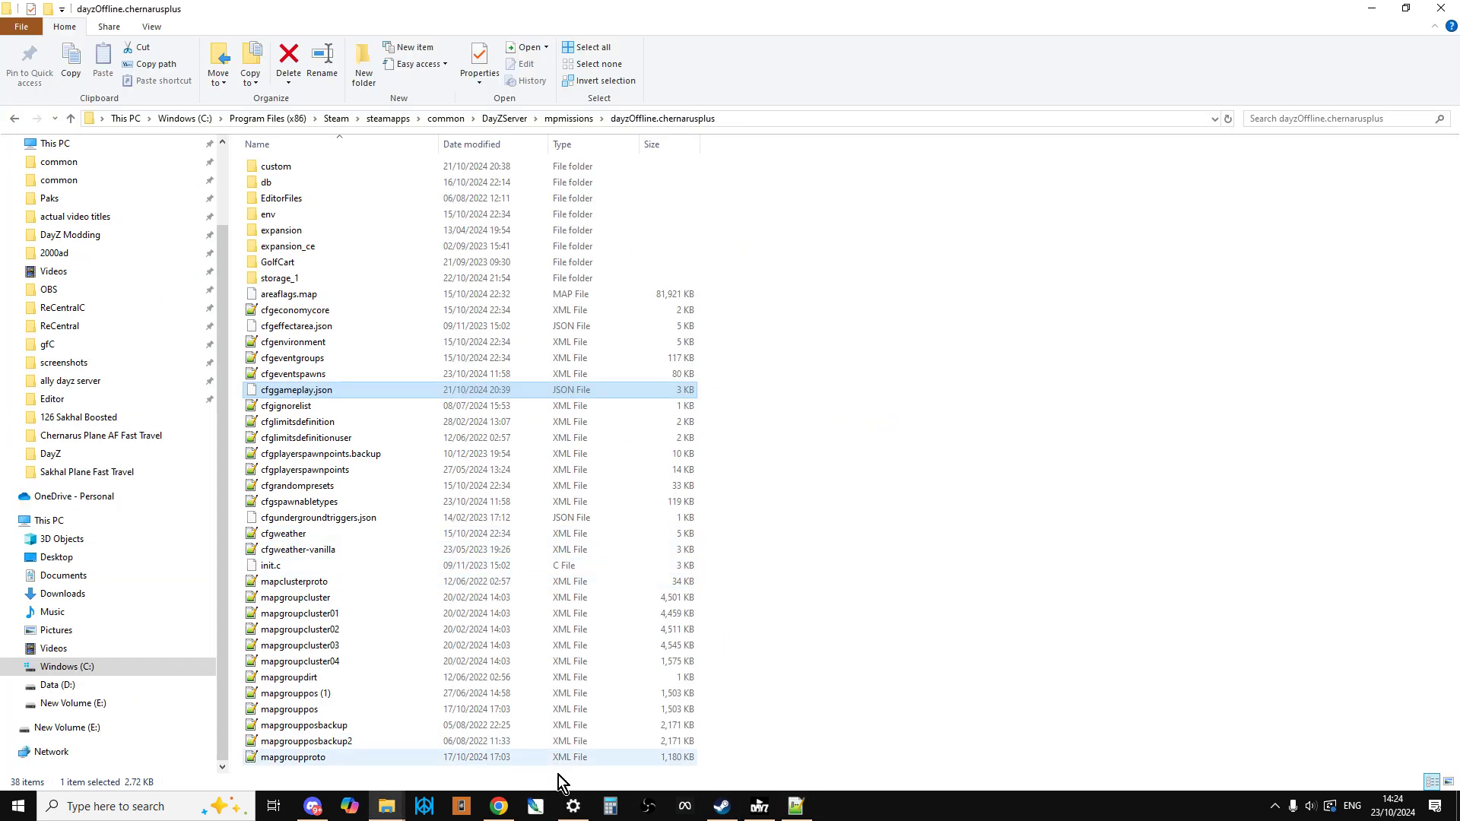
{"action": "left_click", "coordinate": [796, 806]}
{"action": "left_click", "coordinate": [120, 58]}
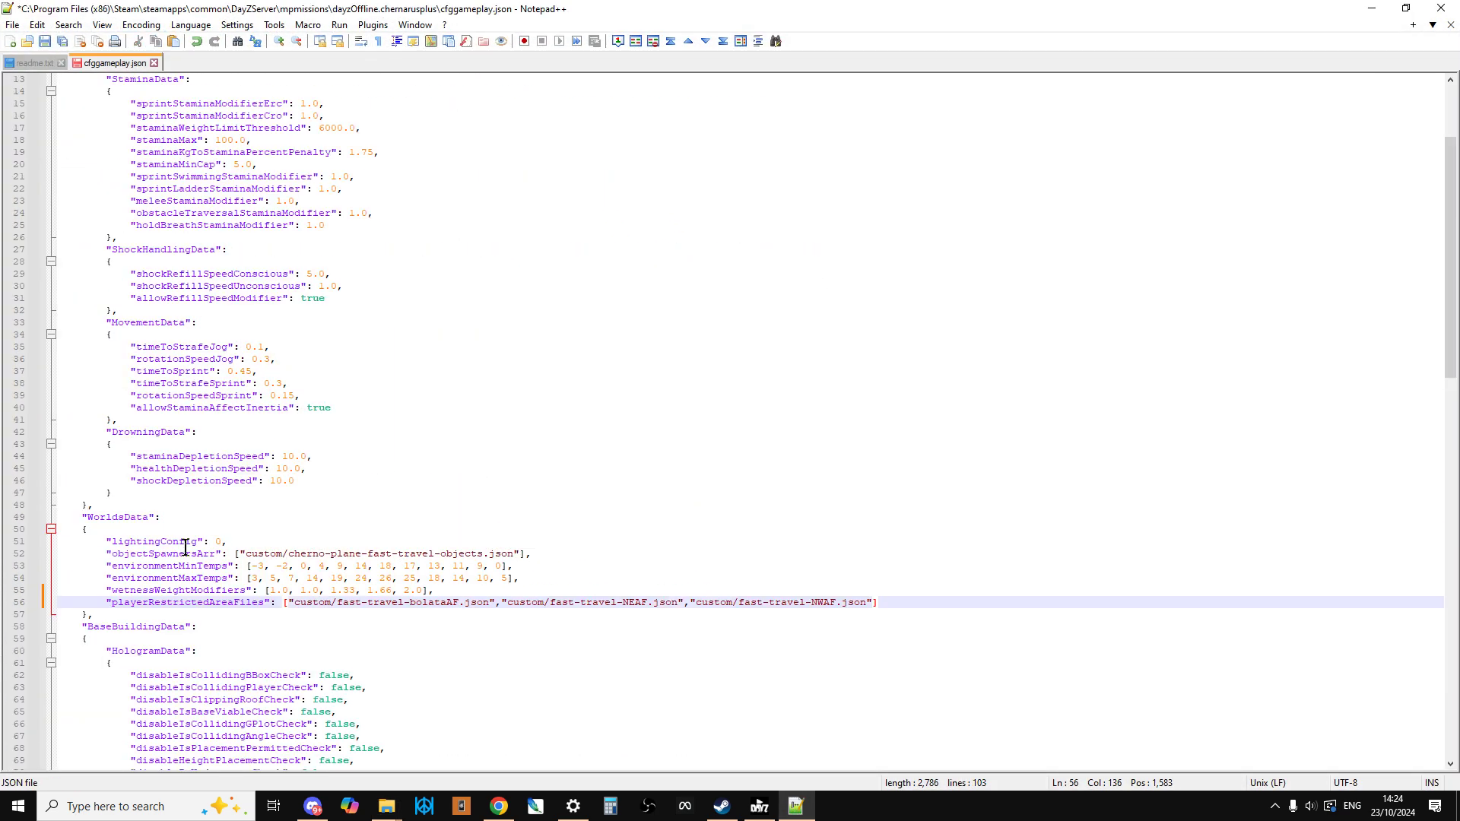
{"action": "left_click_drag", "start_coordinate": [105, 553], "coordinate": [223, 554]}
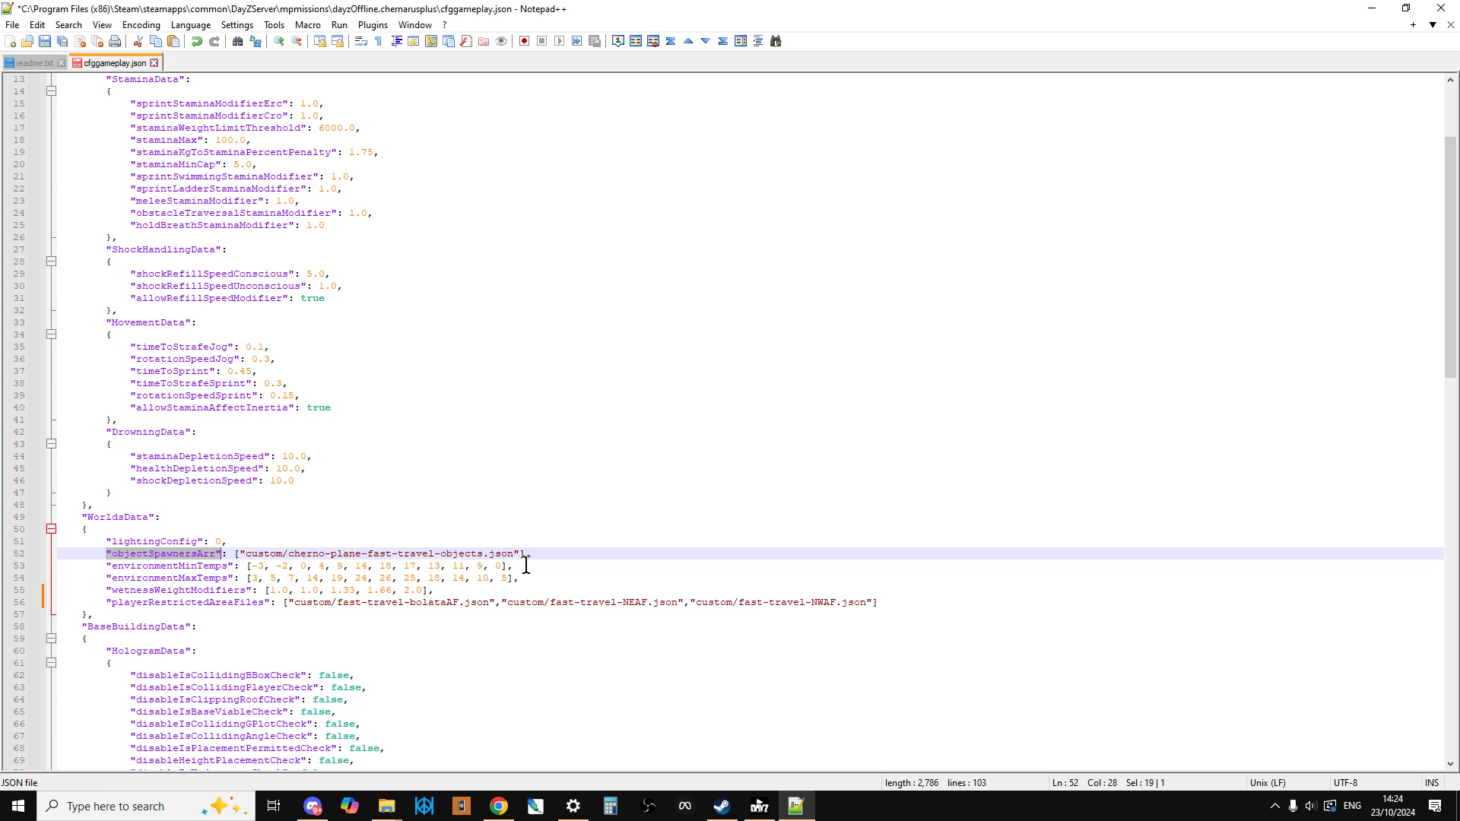
{"action": "left_click_drag", "start_coordinate": [520, 554], "coordinate": [241, 554]}
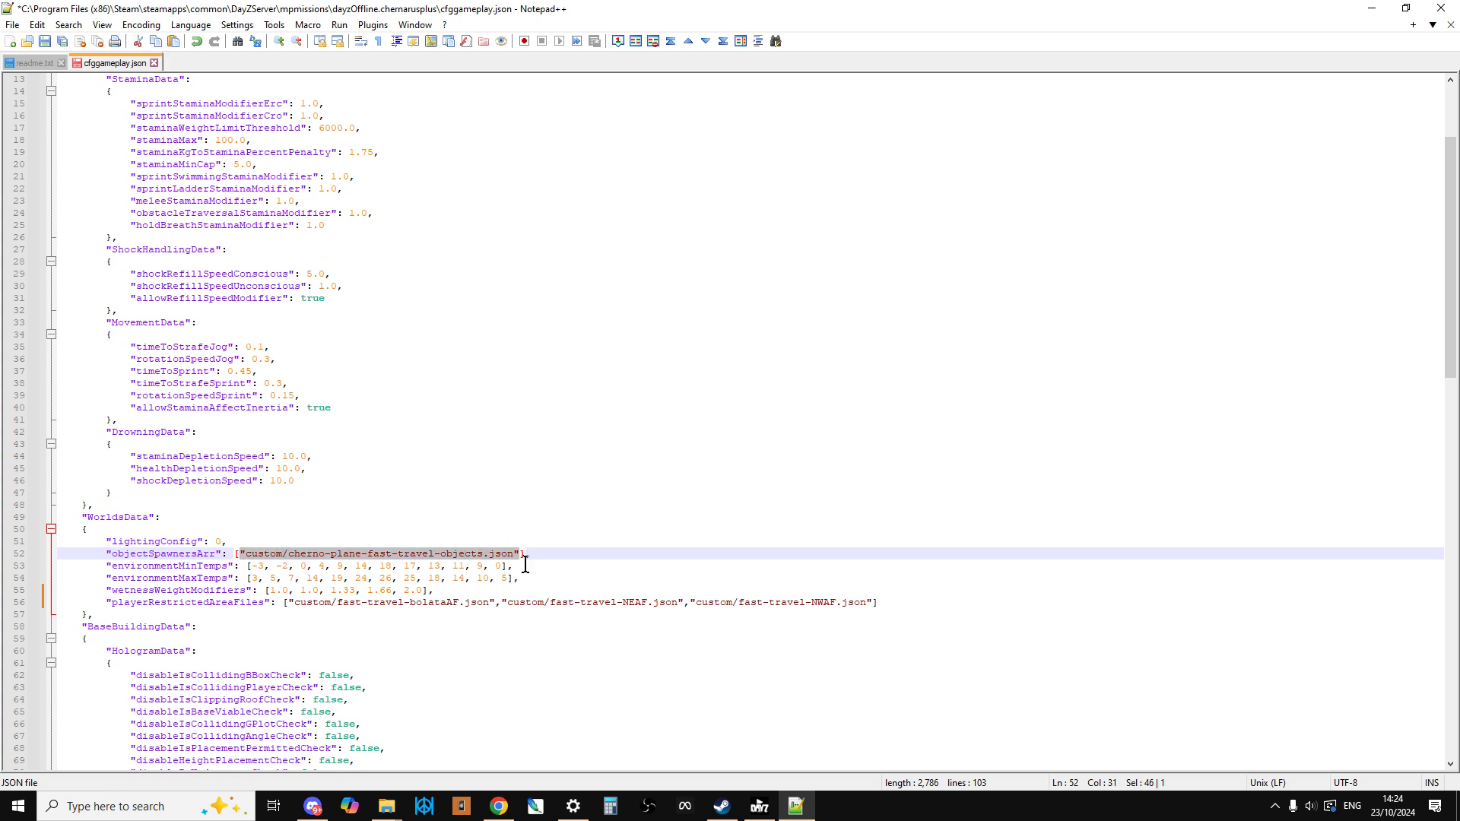
{"action": "key", "text": "ctrl+v"}
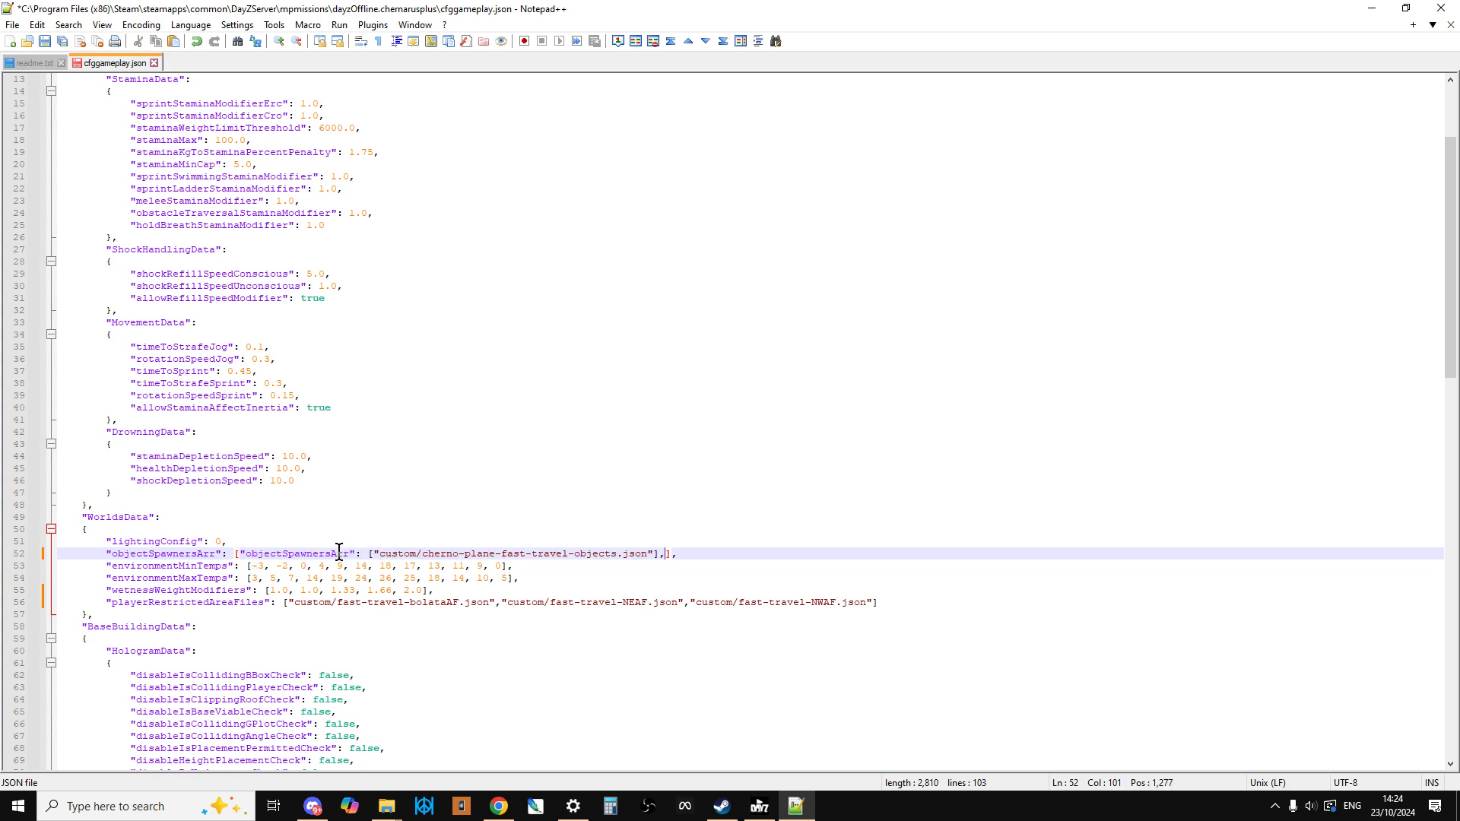
{"action": "left_click", "coordinate": [43, 43]}
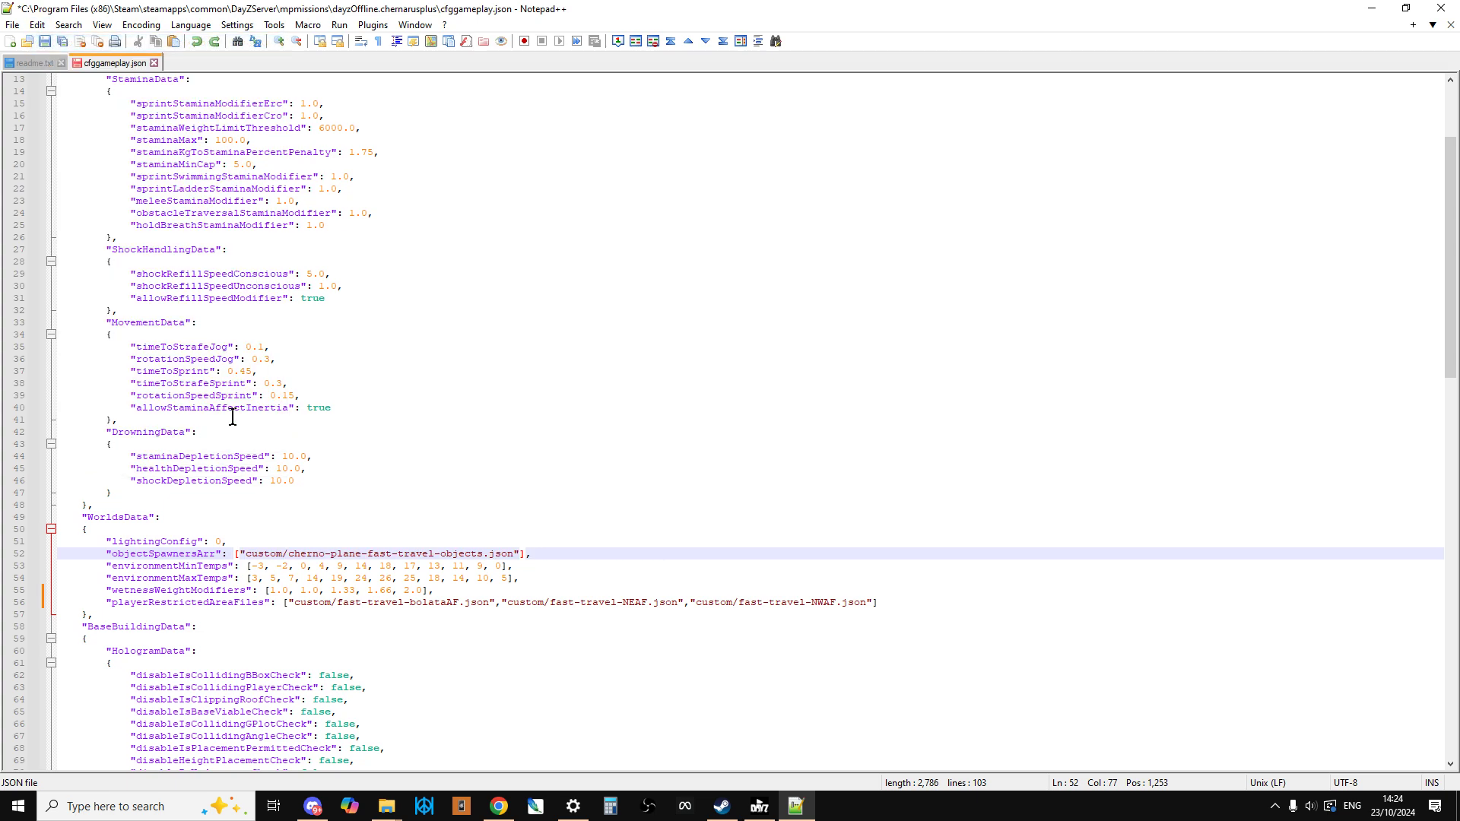